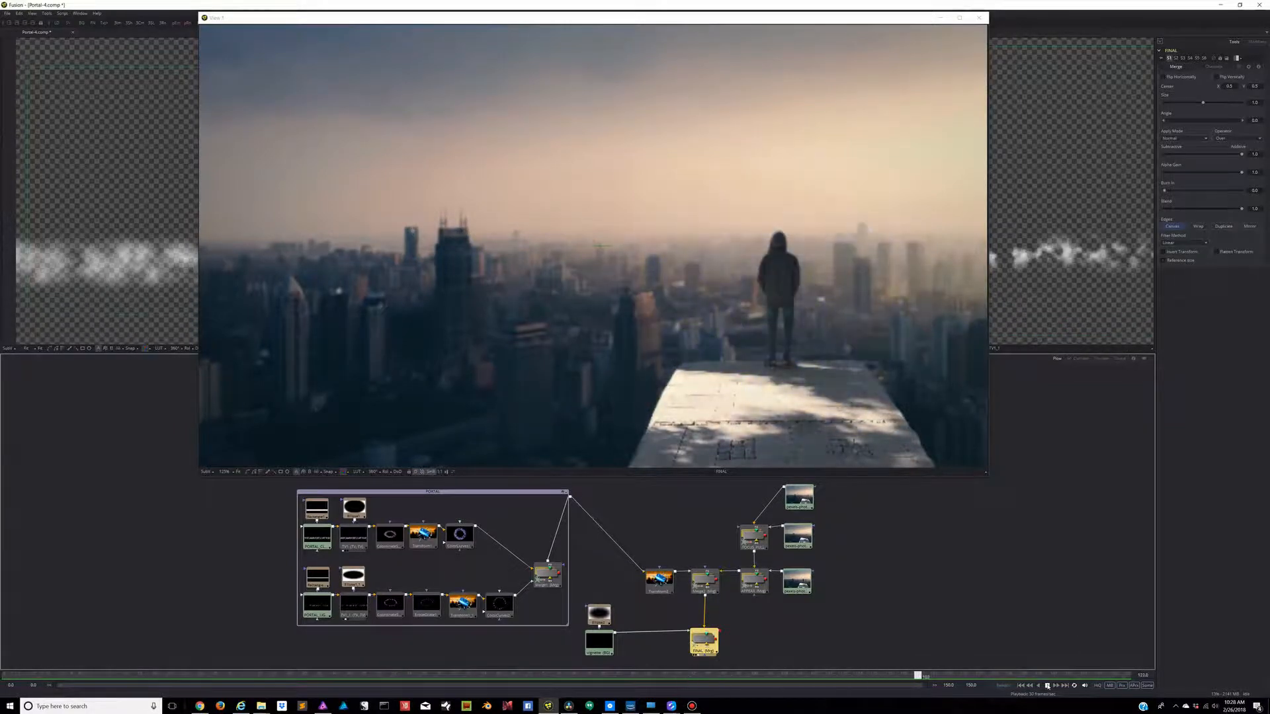
# Stop the playback and display each of the three city photo loader nodes in turn in the first viewer.
pyautogui.click(1047, 686)
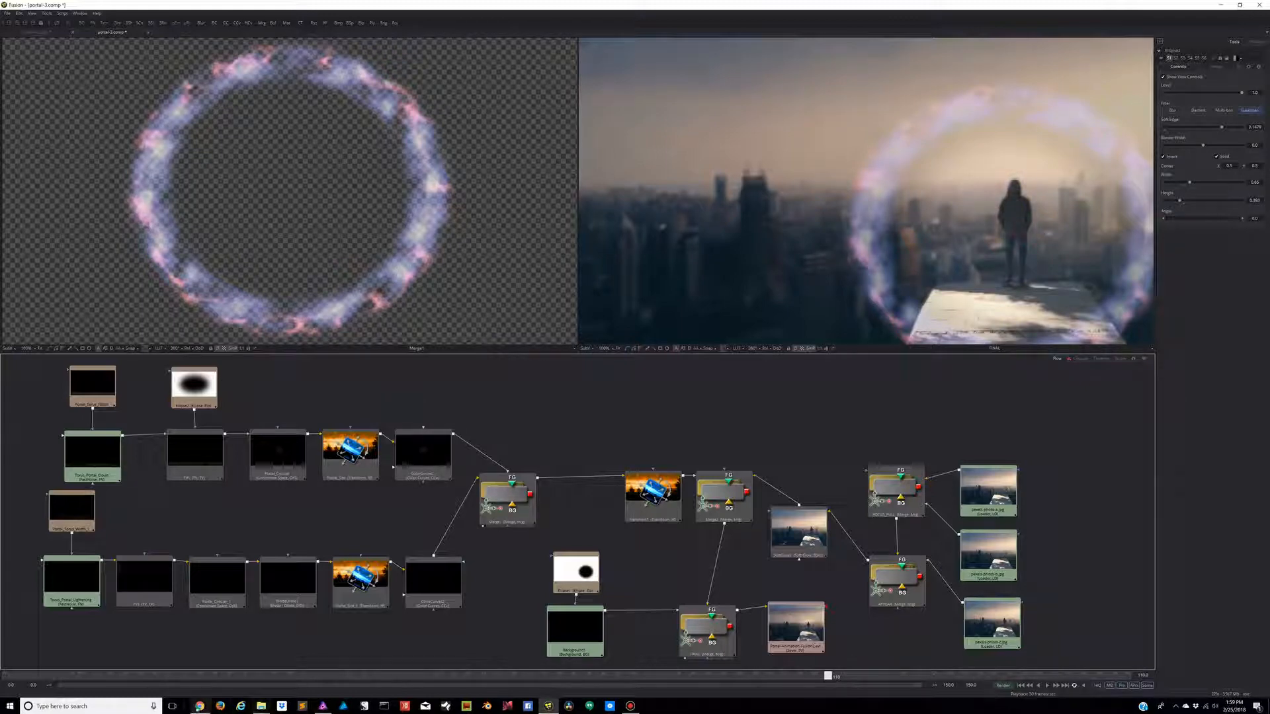
pyautogui.moveTo(199, 706)
pyautogui.click(988, 491)
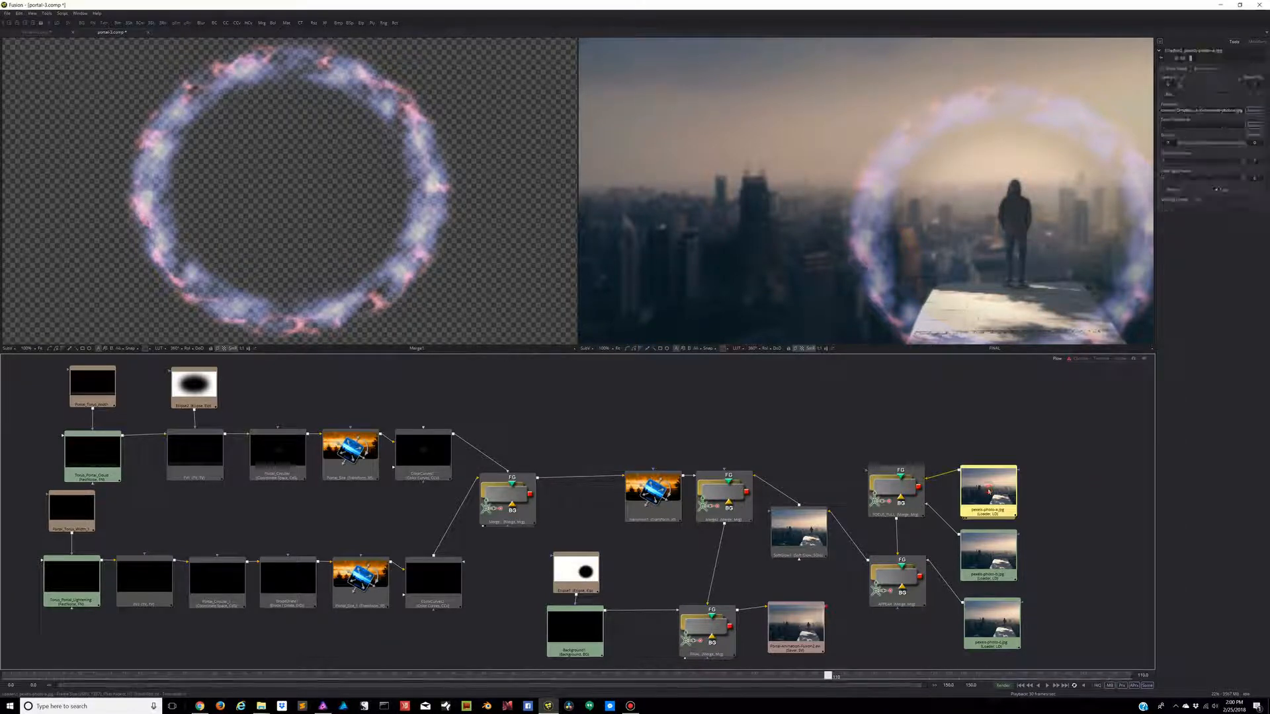
pyautogui.press('1')
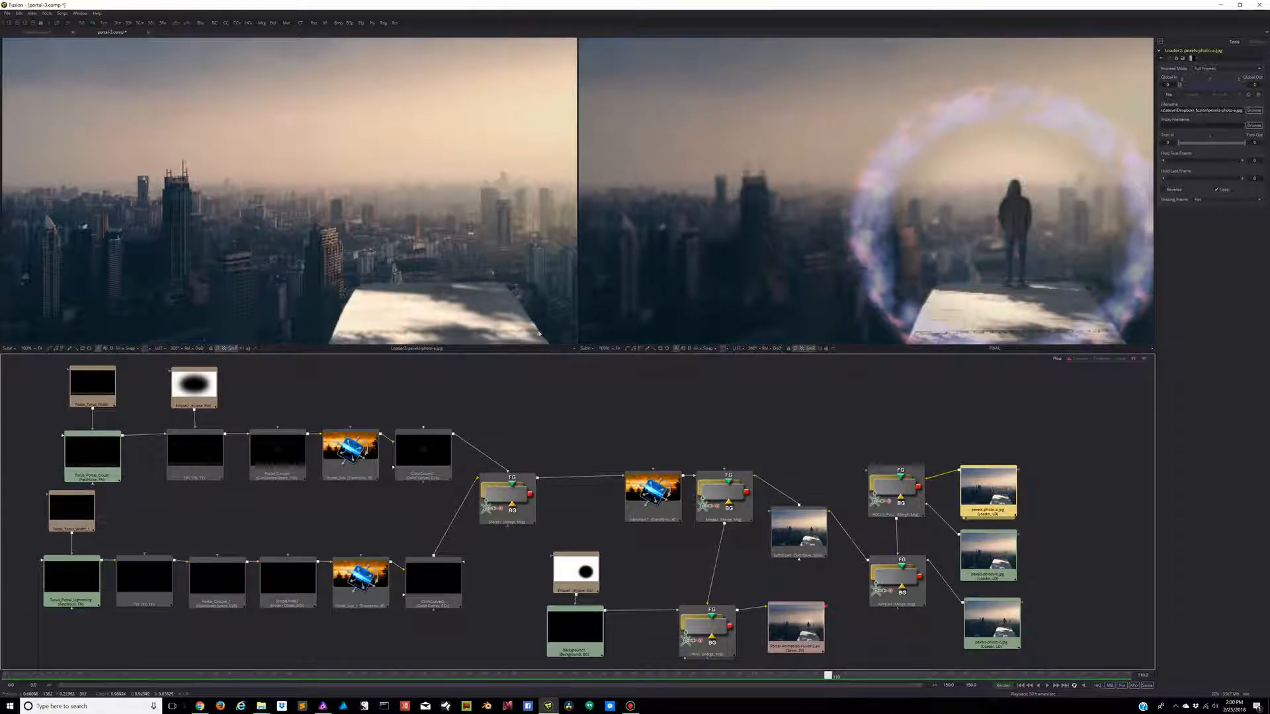
pyautogui.click(995, 562)
pyautogui.press('1')
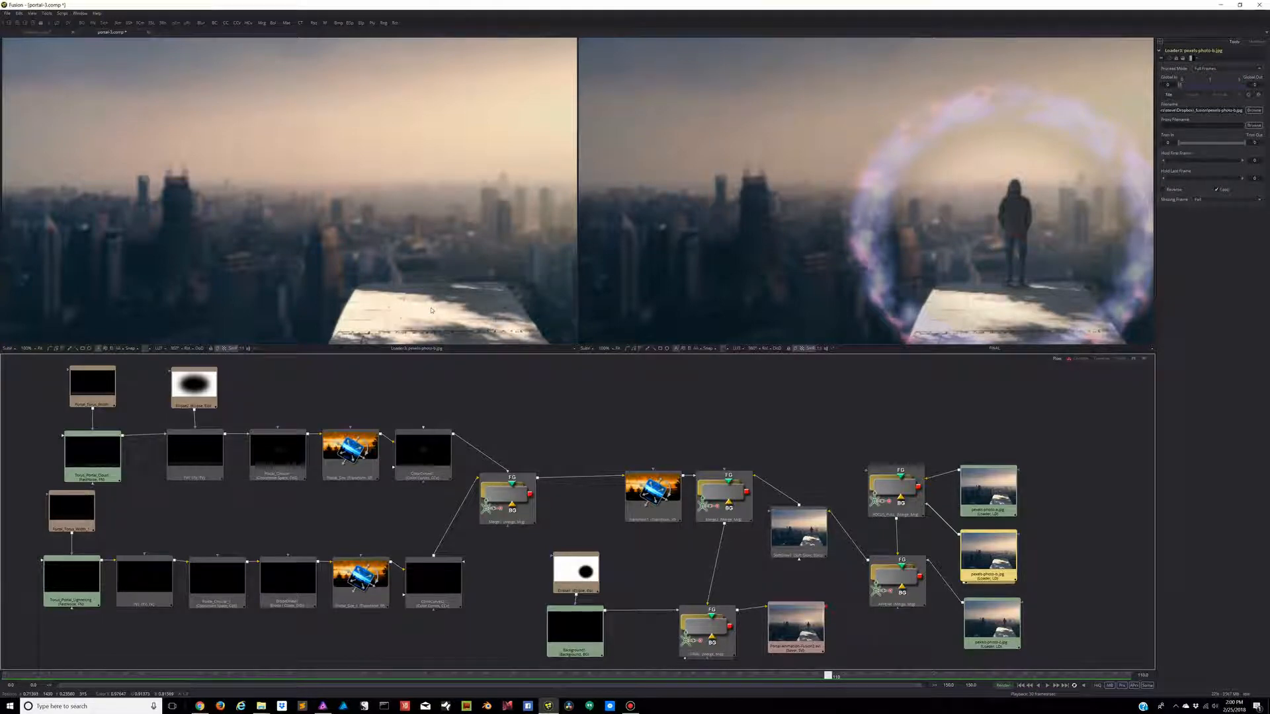
pyautogui.click(988, 625)
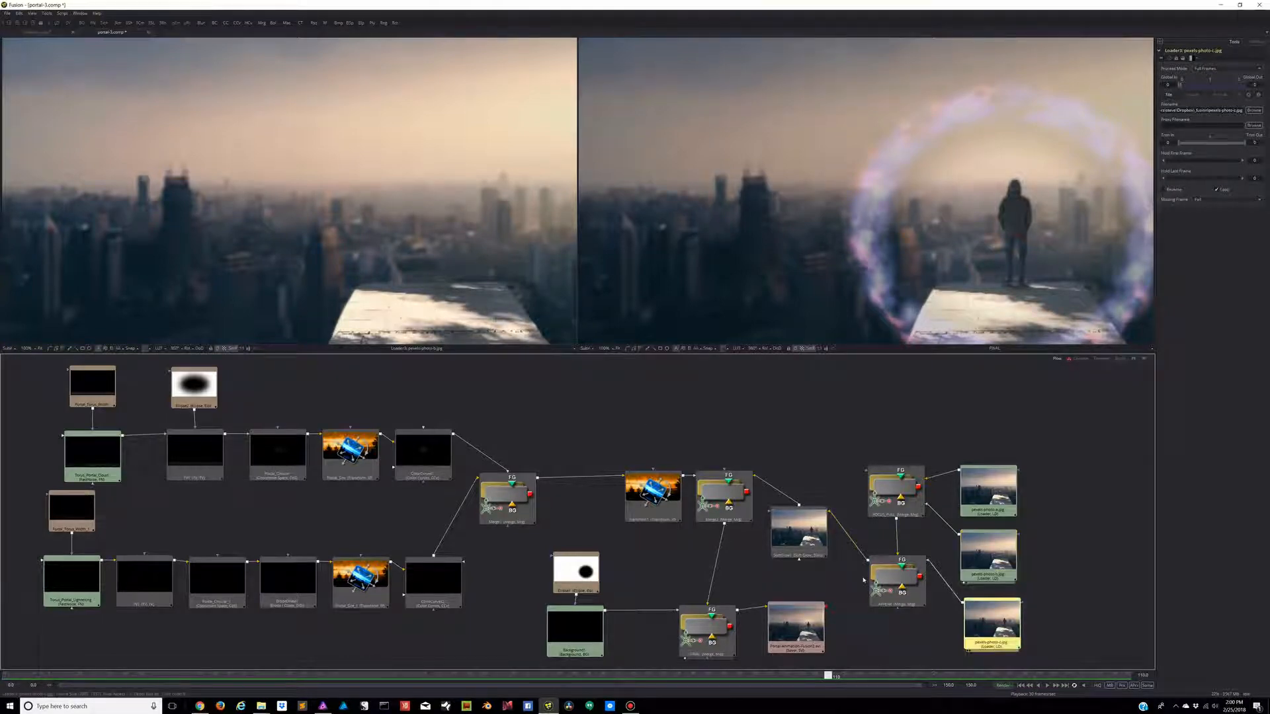
pyautogui.press('1')
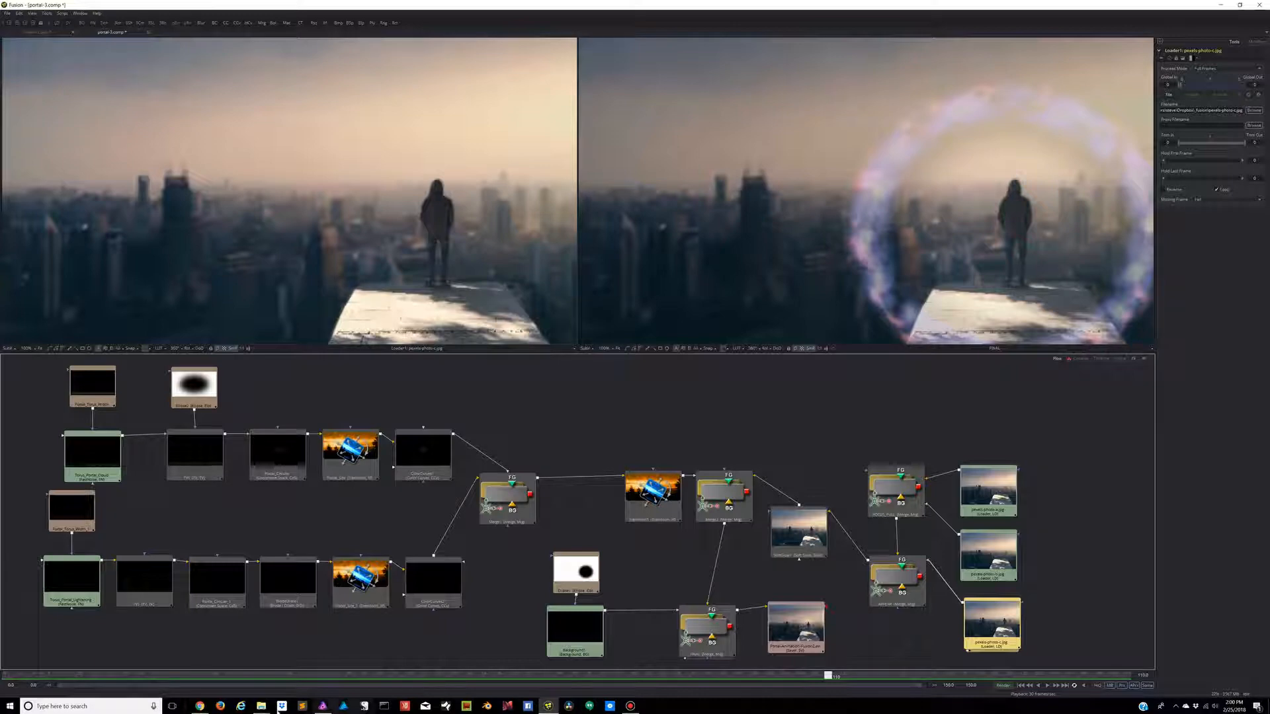
# Switch to Chrome and examine the Pexels city search results and the photo of the hooded figure on the ledge.
pyautogui.click(200, 706)
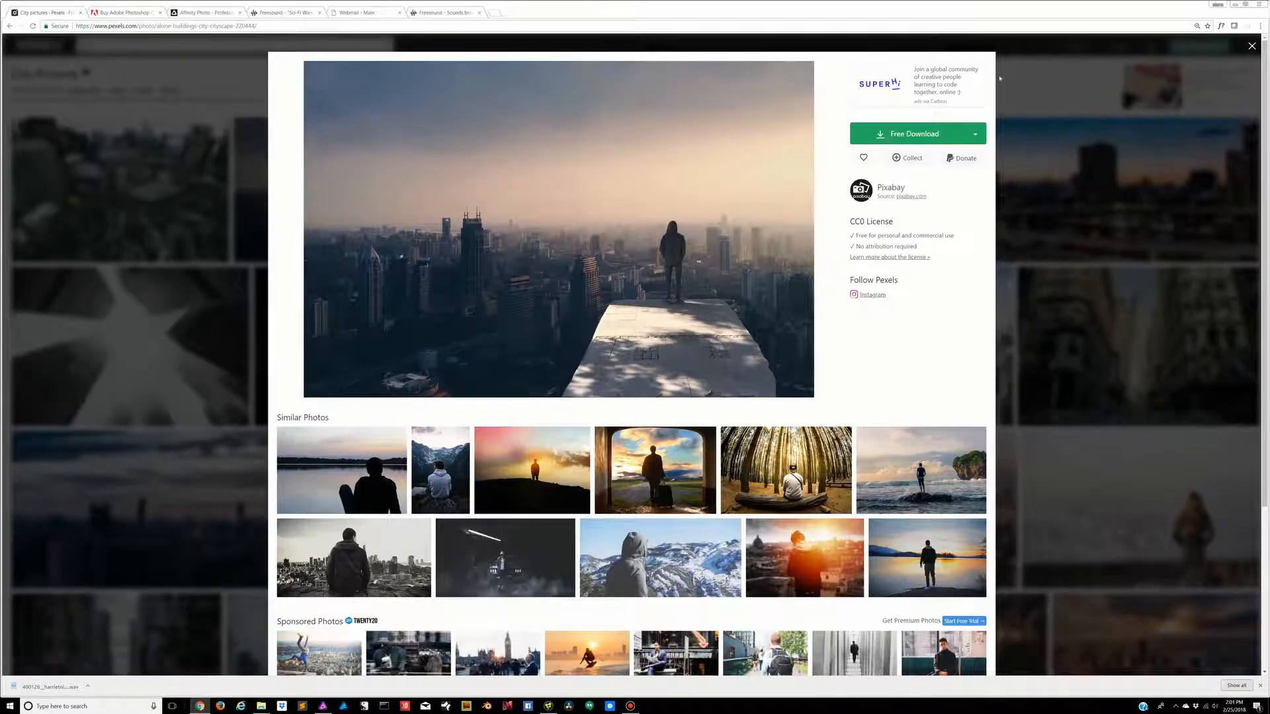
pyautogui.click(1249, 46)
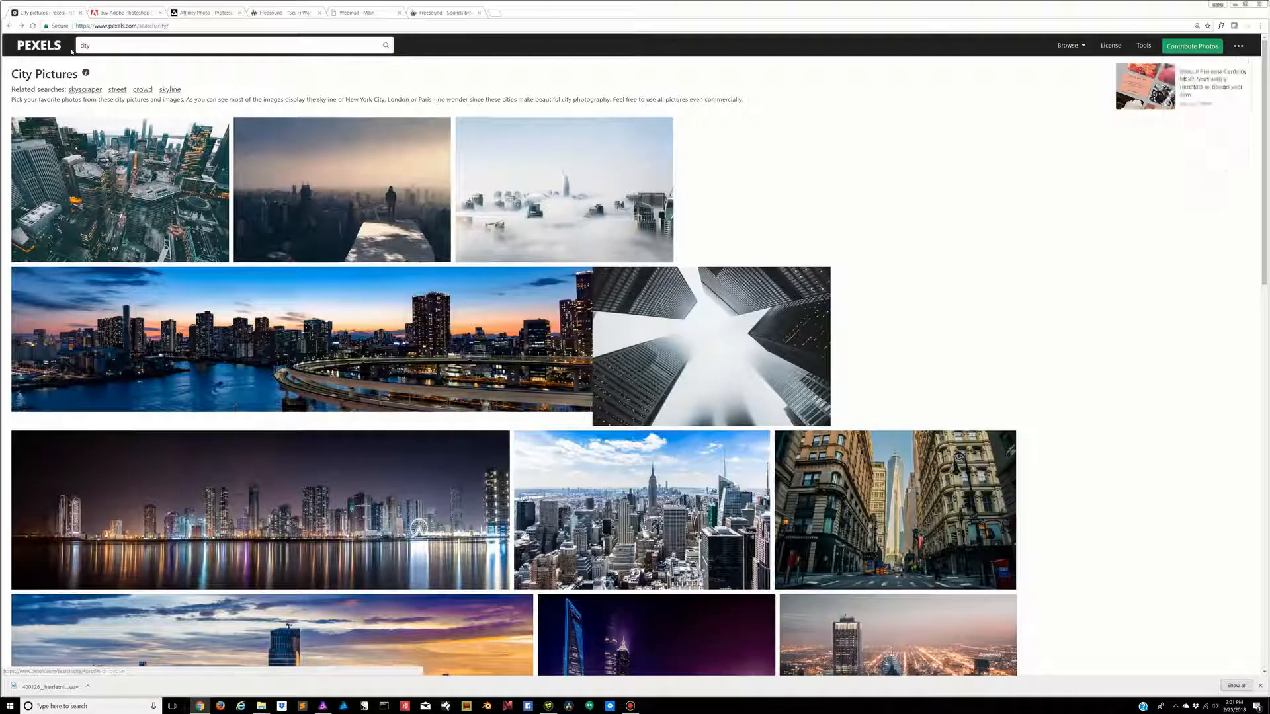
pyautogui.click(376, 199)
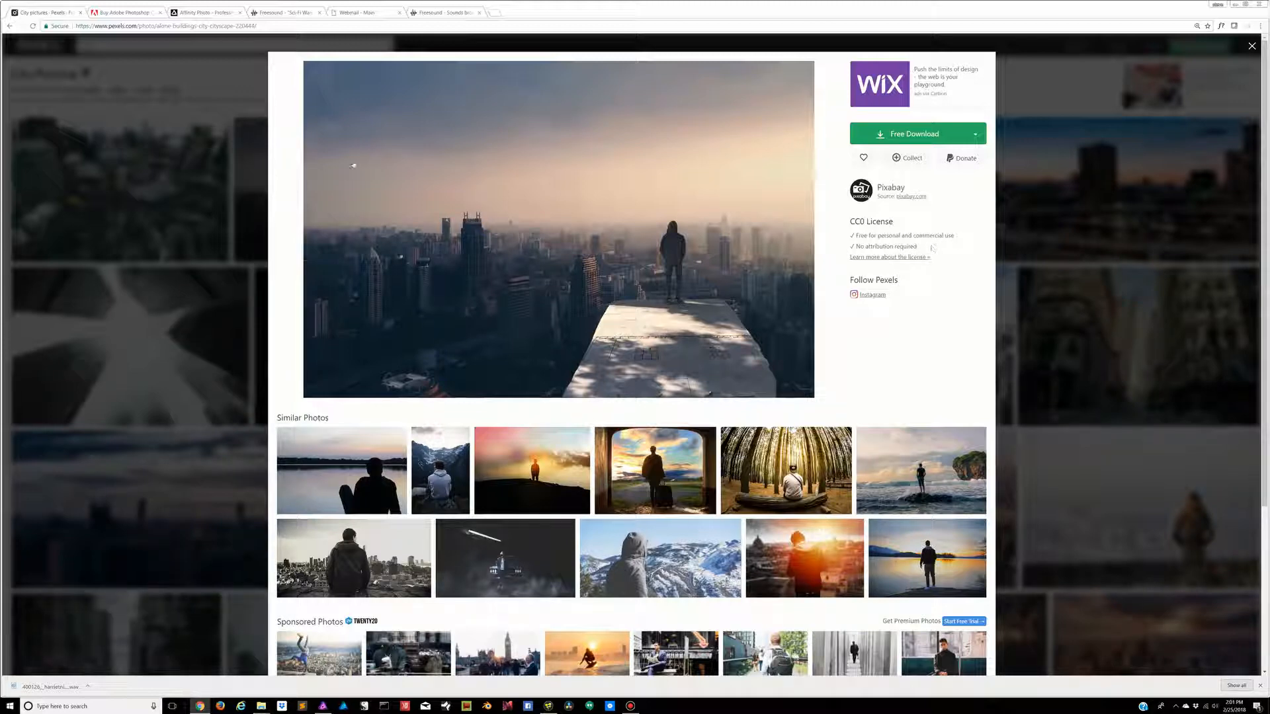
# Open the Adobe Photoshop product page and highlight the monthly subscription price.
pyautogui.click(122, 13)
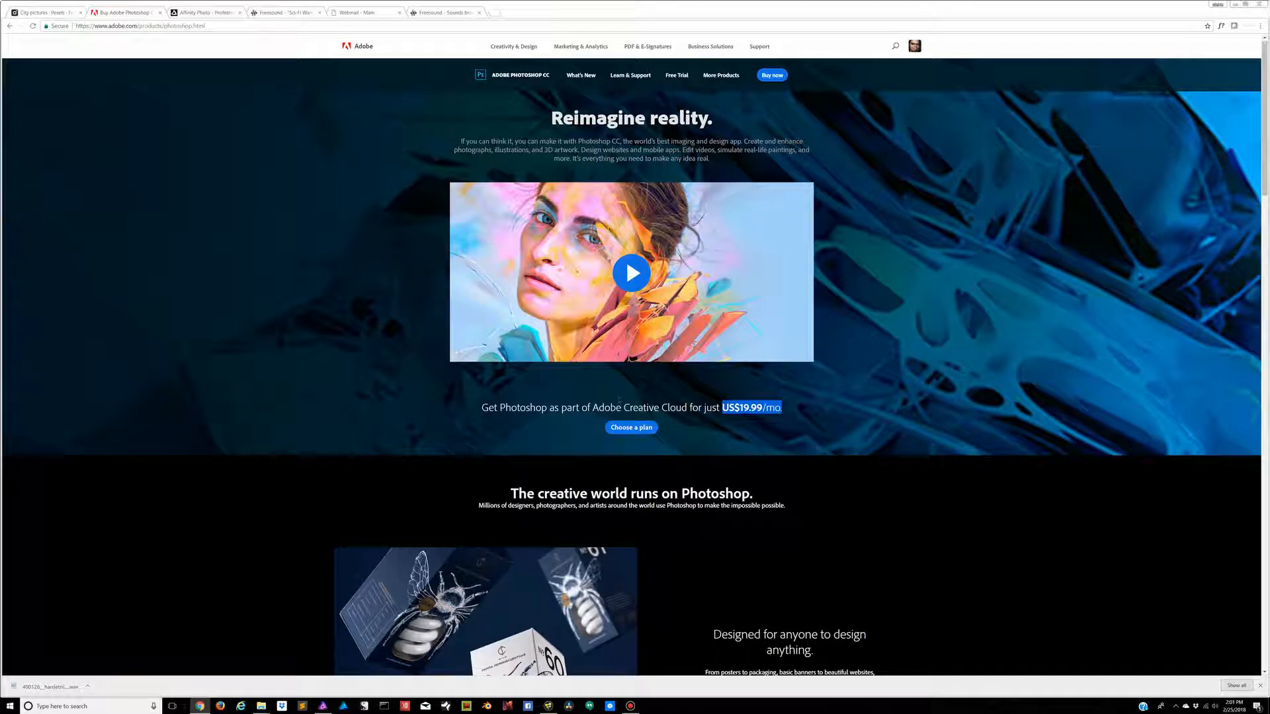
pyautogui.click(843, 487)
pyautogui.moveTo(721, 408); pyautogui.dragTo(779, 408)
# Examine the Affinity Photo product page's feature sections and highlight its one-time price.
pyautogui.click(209, 13)
pyautogui.scroll(10, 357, 283)
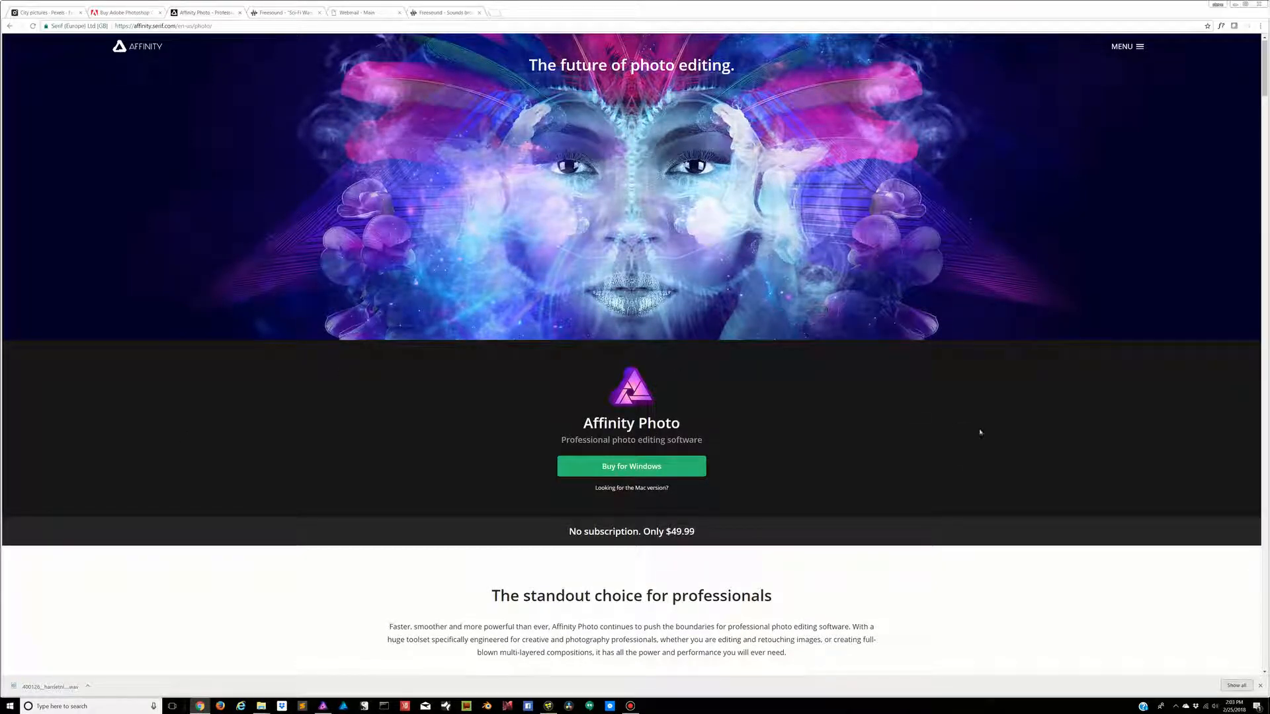
pyautogui.click(1260, 685)
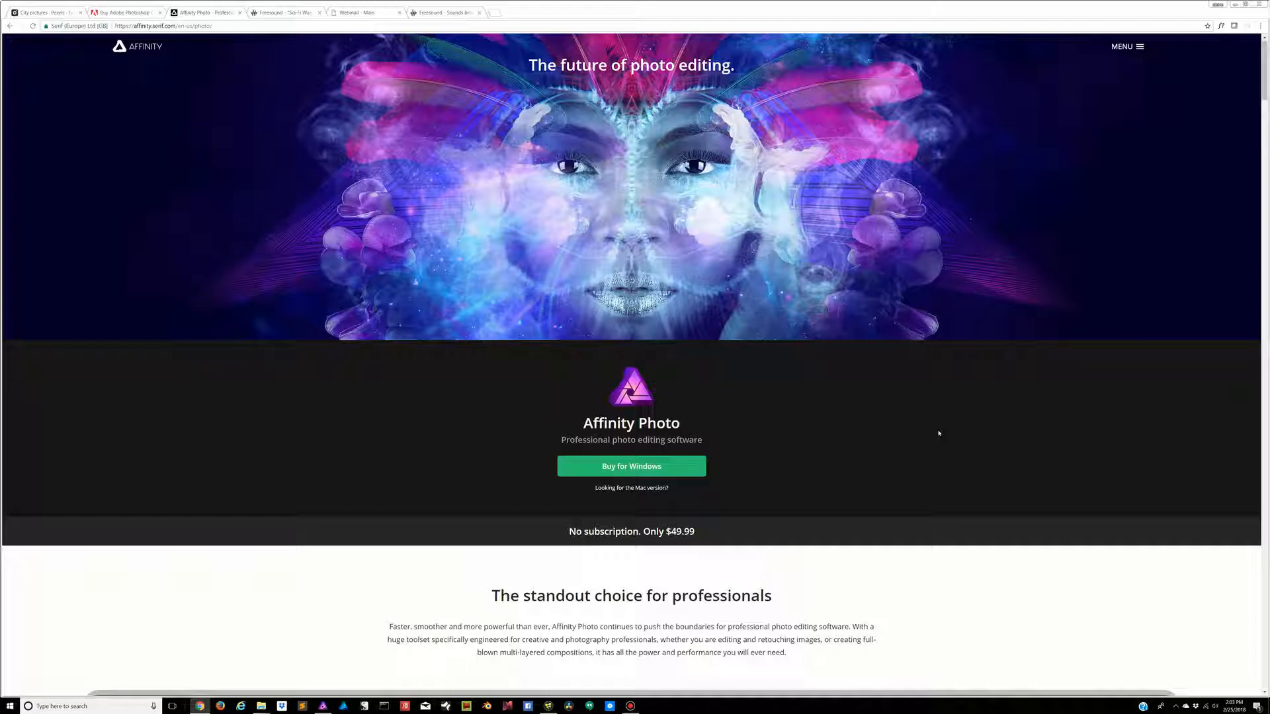
pyautogui.scroll(-4, 1024, 463)
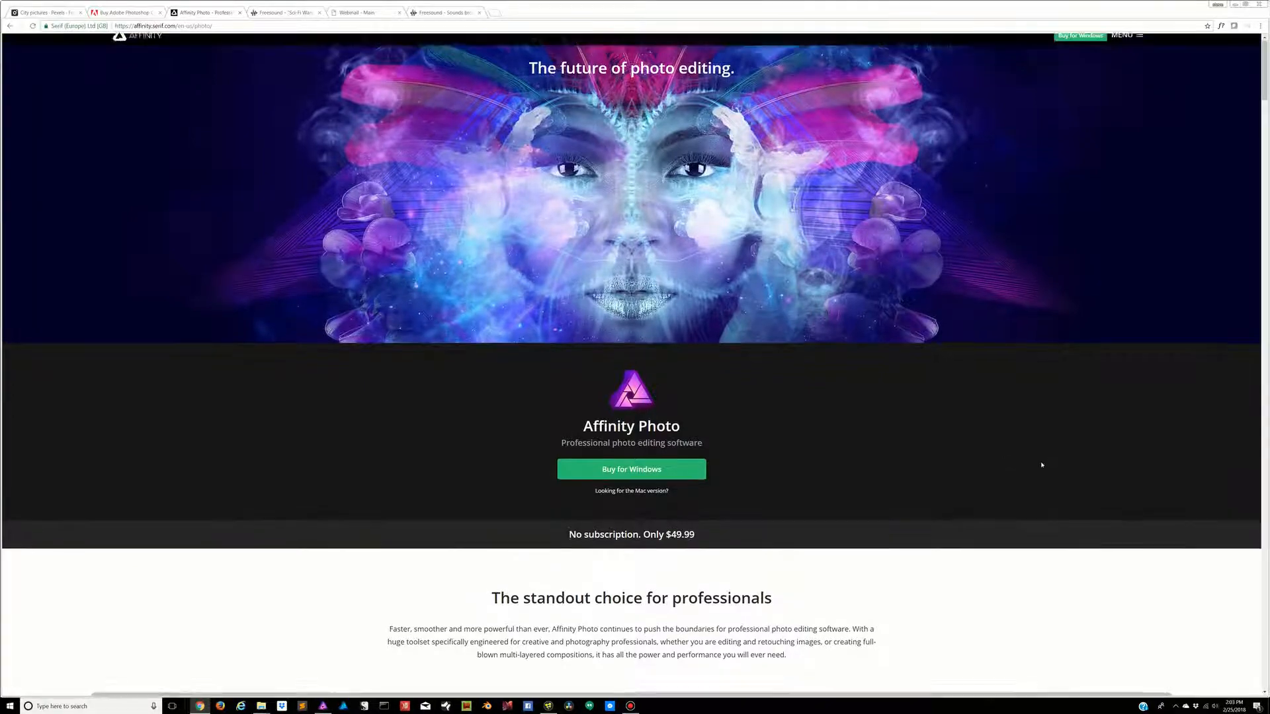
pyautogui.scroll(-2, 1062, 500)
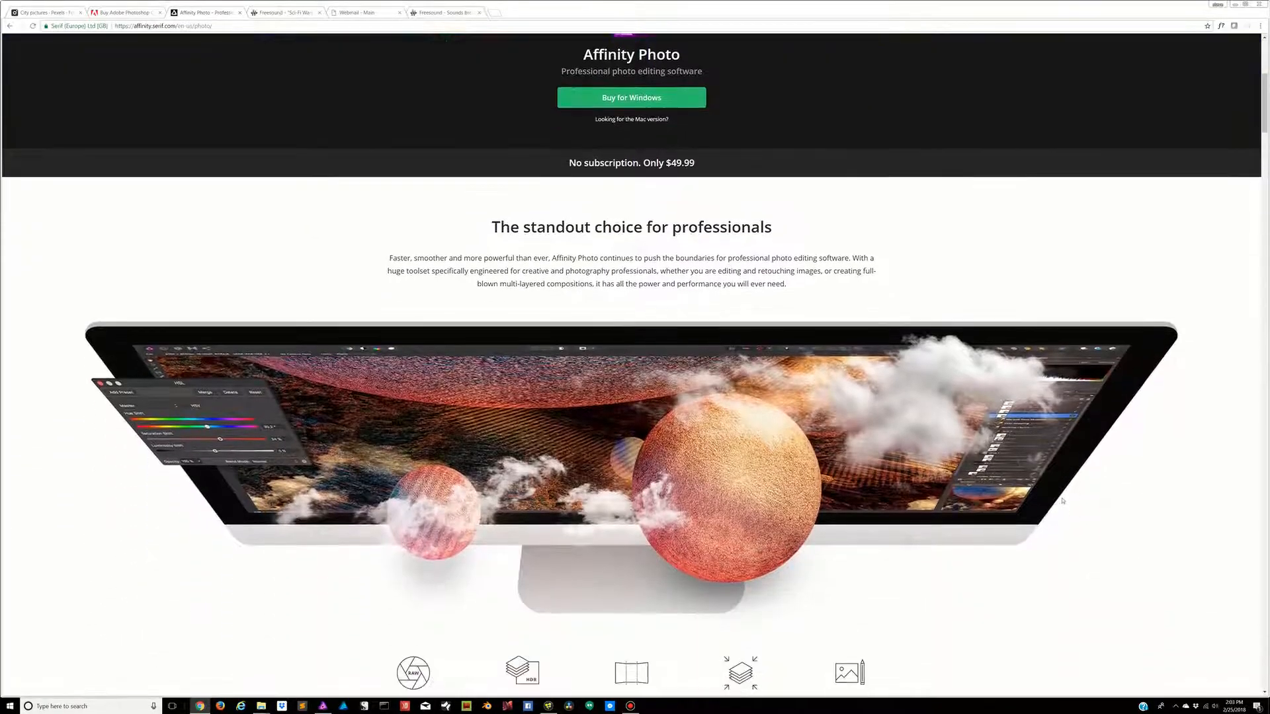
pyautogui.scroll(-7, 1111, 529)
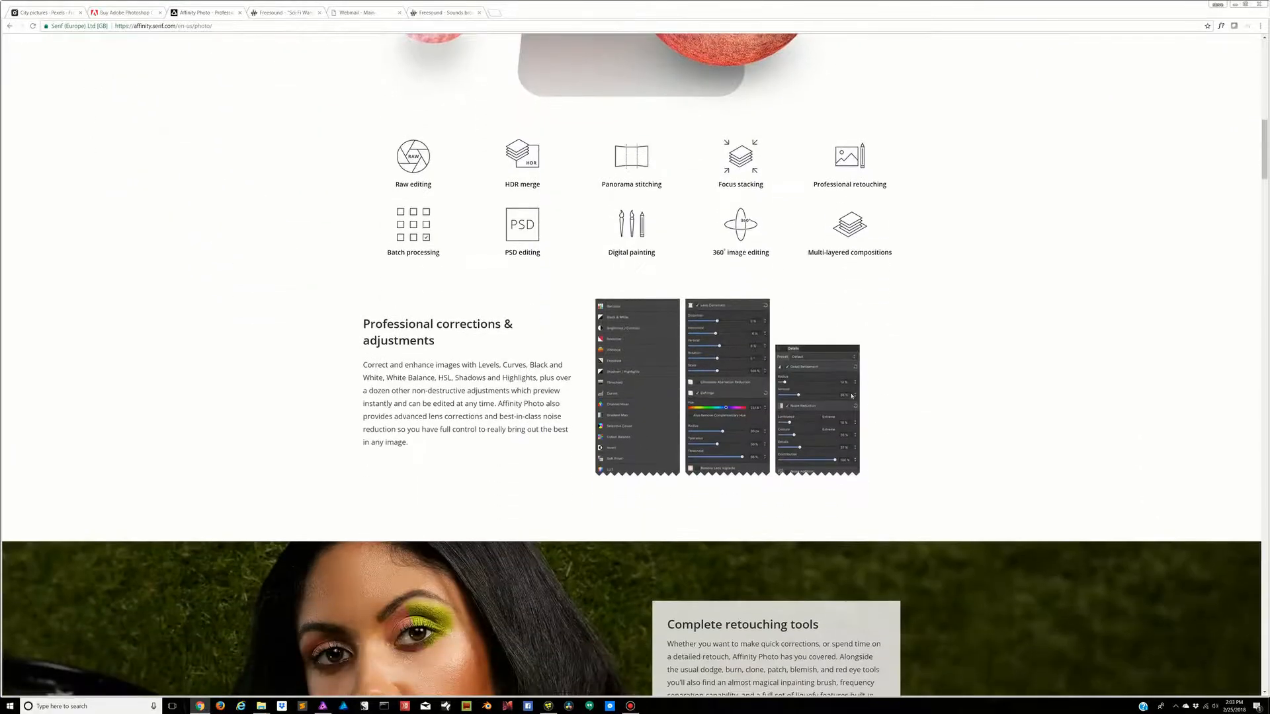
pyautogui.scroll(-8, 996, 444)
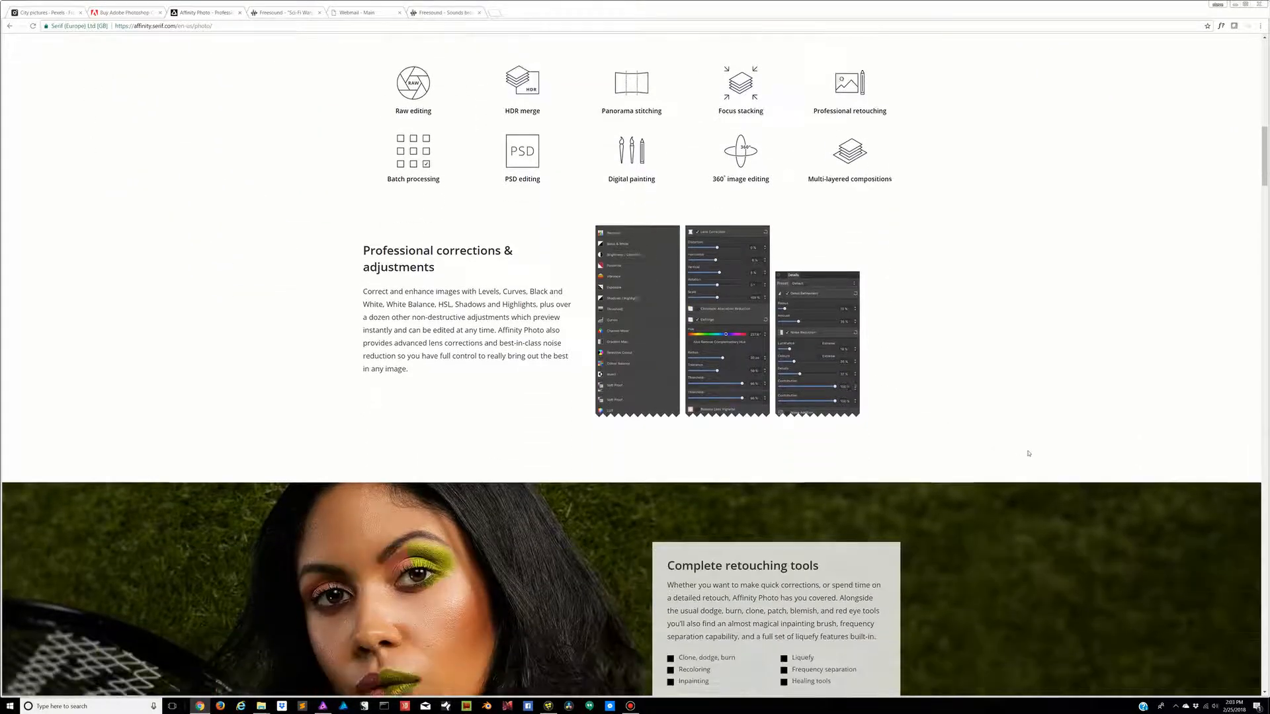
pyautogui.scroll(-5, 1097, 502)
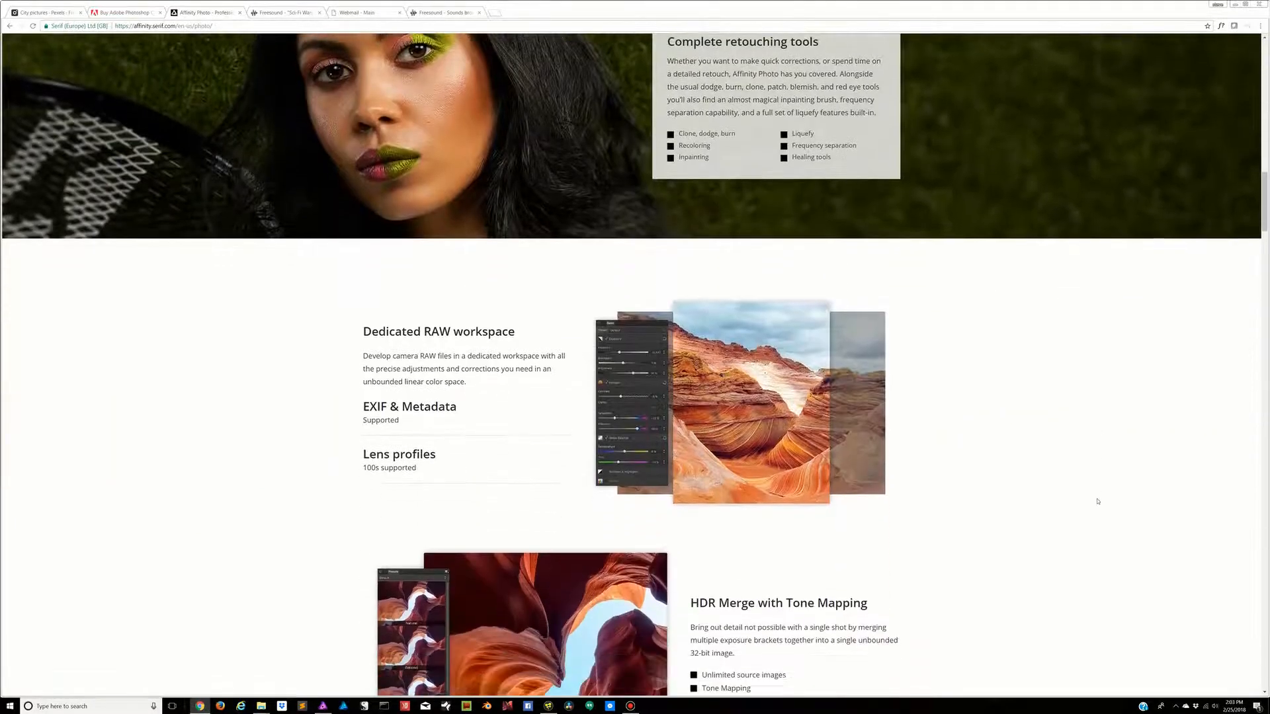
pyautogui.scroll(-9, 1097, 501)
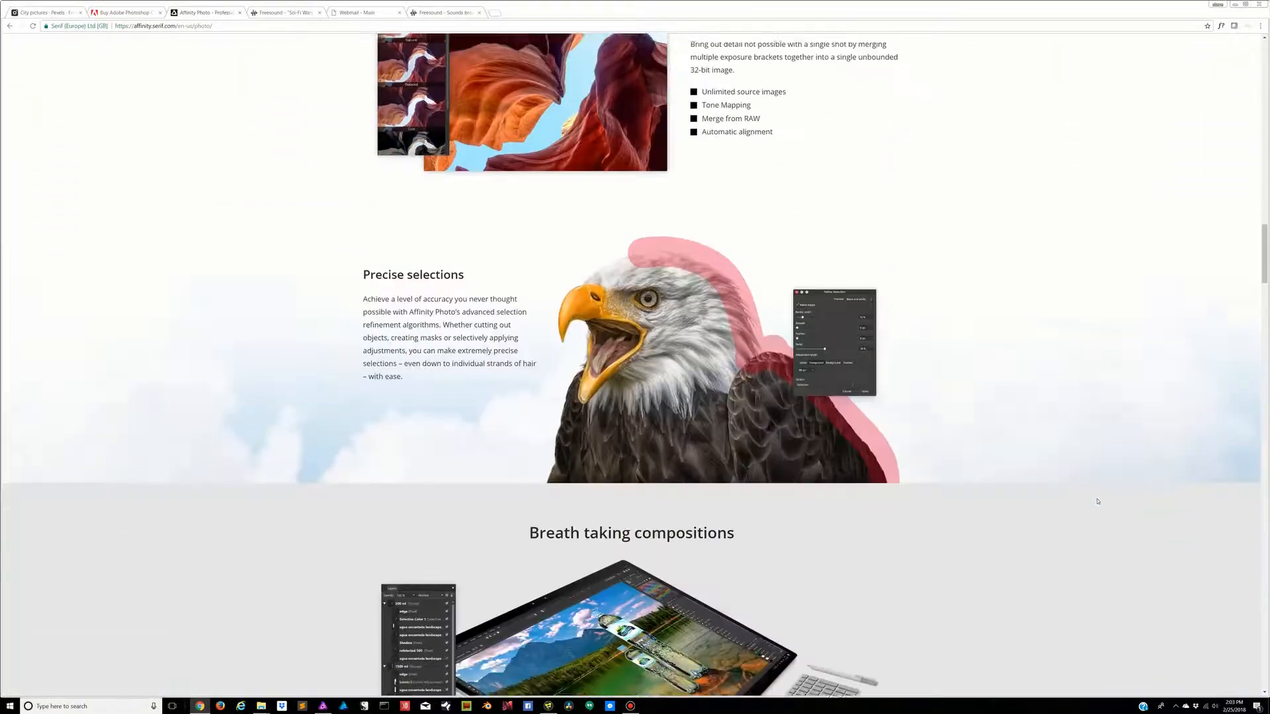
pyautogui.scroll(-9, 1097, 501)
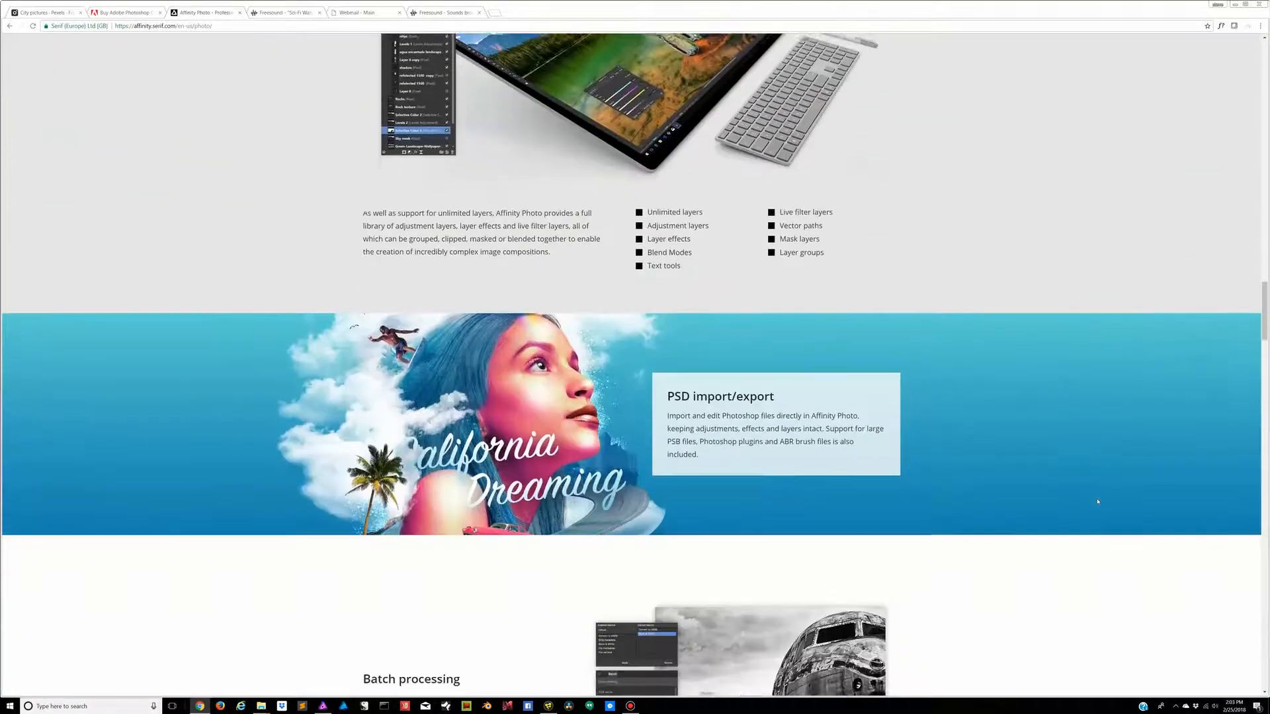
pyautogui.scroll(-3, 1097, 501)
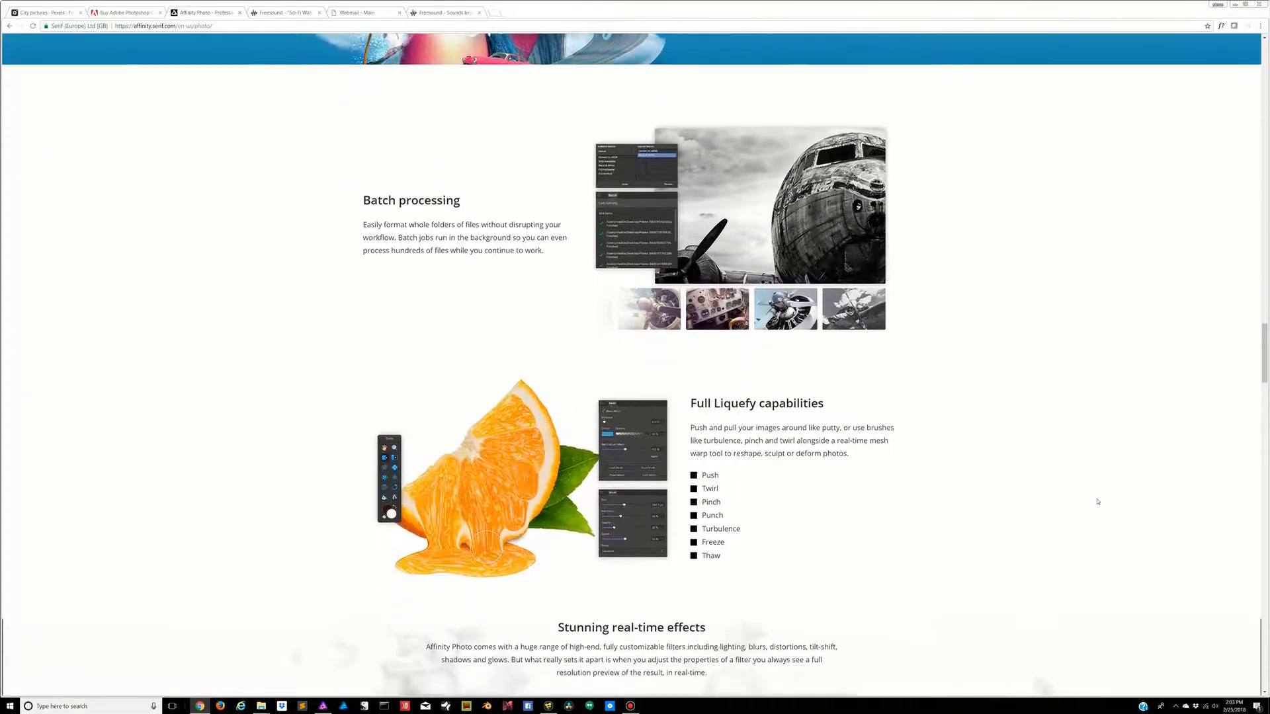
pyautogui.scroll(-1, 1097, 502)
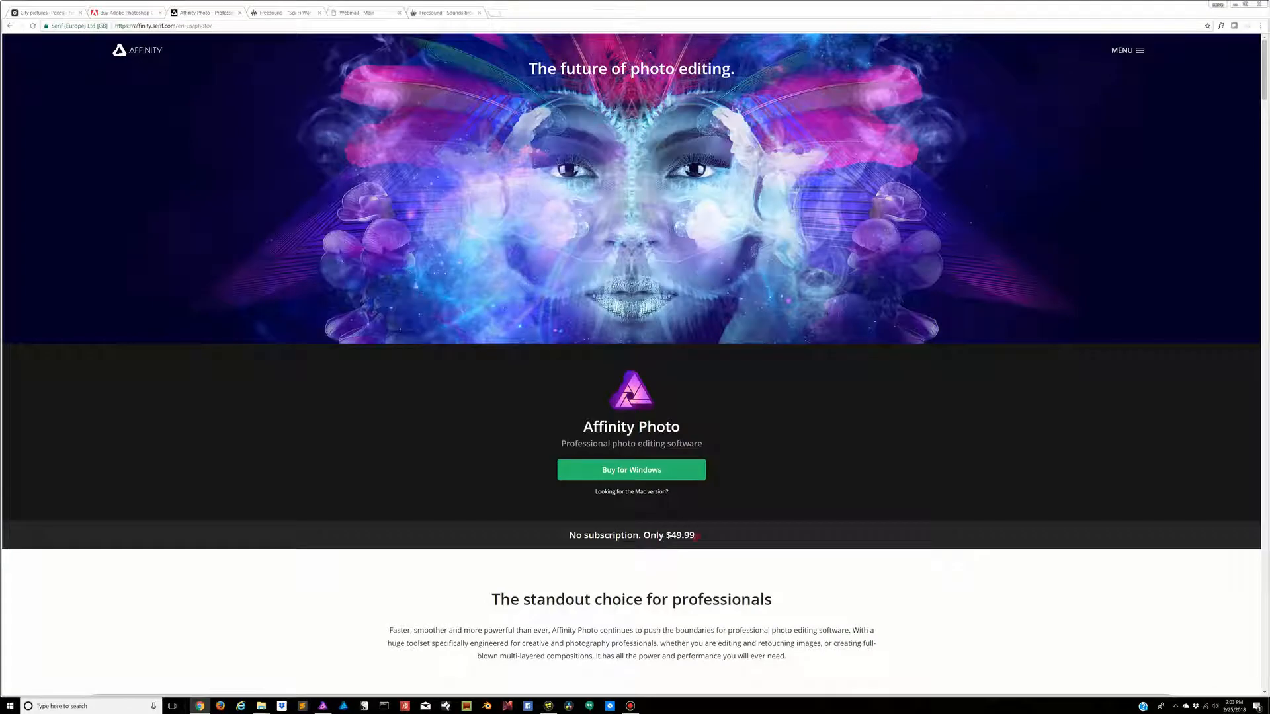
pyautogui.moveTo(697, 536); pyautogui.dragTo(643, 536)
# Switch to Affinity Photo and rename the city photo's Background layer as Near Focus with Guy.
pyautogui.click(323, 705)
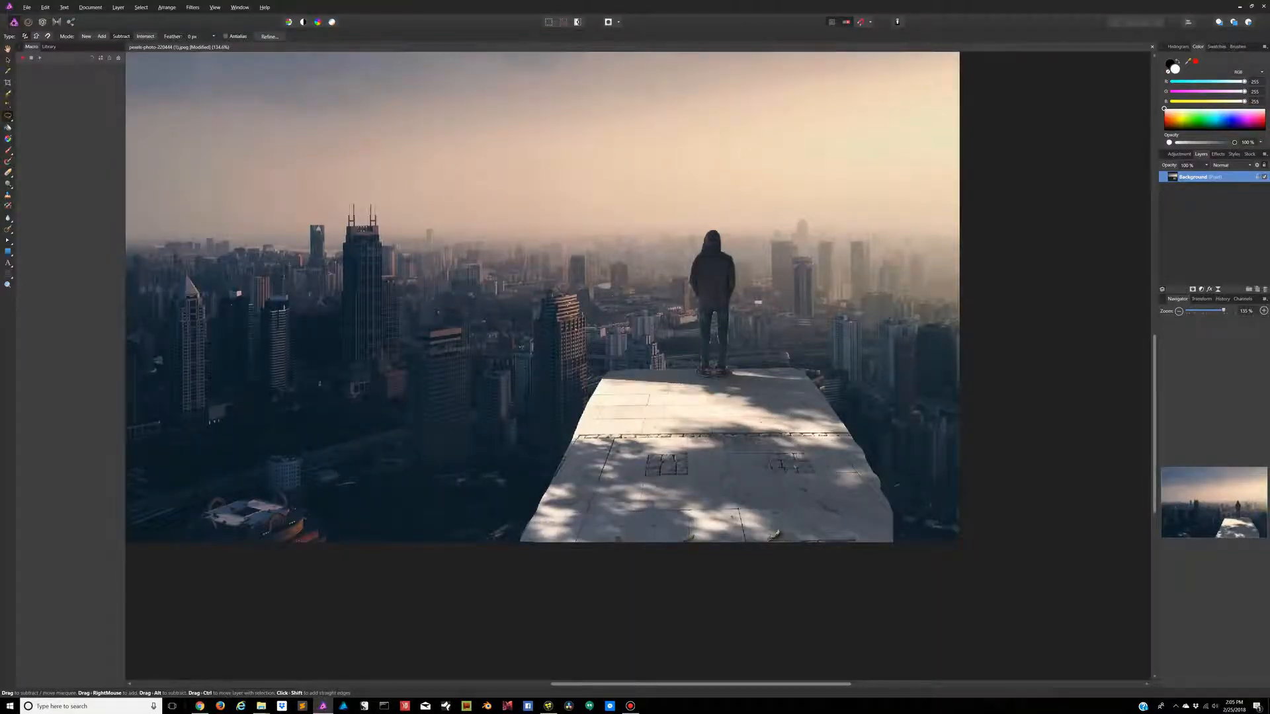
pyautogui.moveTo(611, 299); pyautogui.dragTo(729, 416)
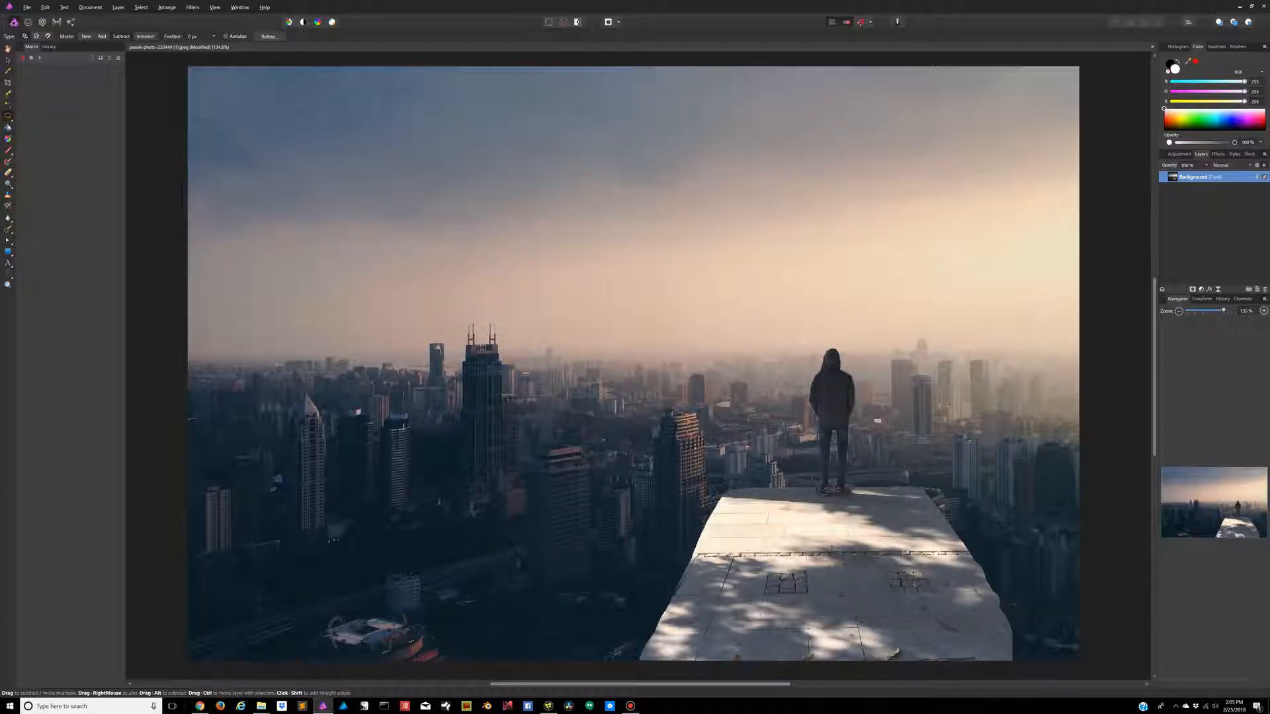
pyautogui.click(8, 60)
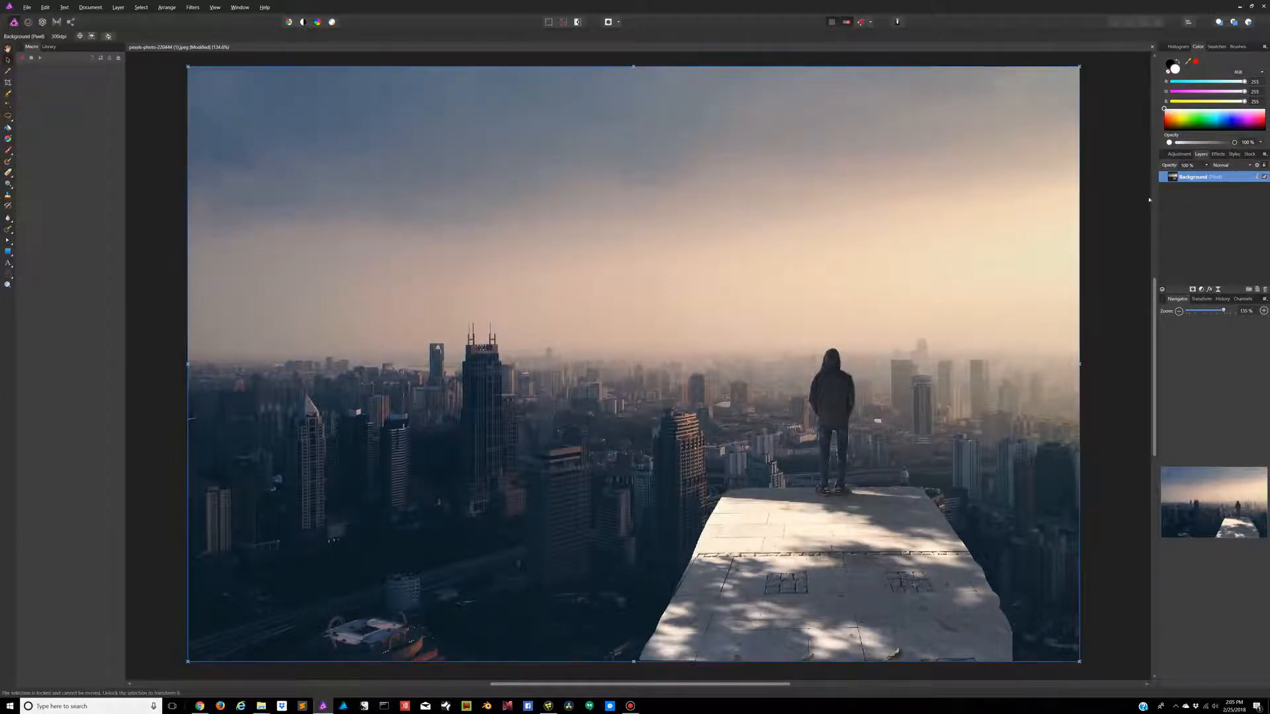
pyautogui.click(1193, 201)
pyautogui.doubleClick(1192, 177)
pyautogui.write('Near Focus with Guy')
pyautogui.press('Return')
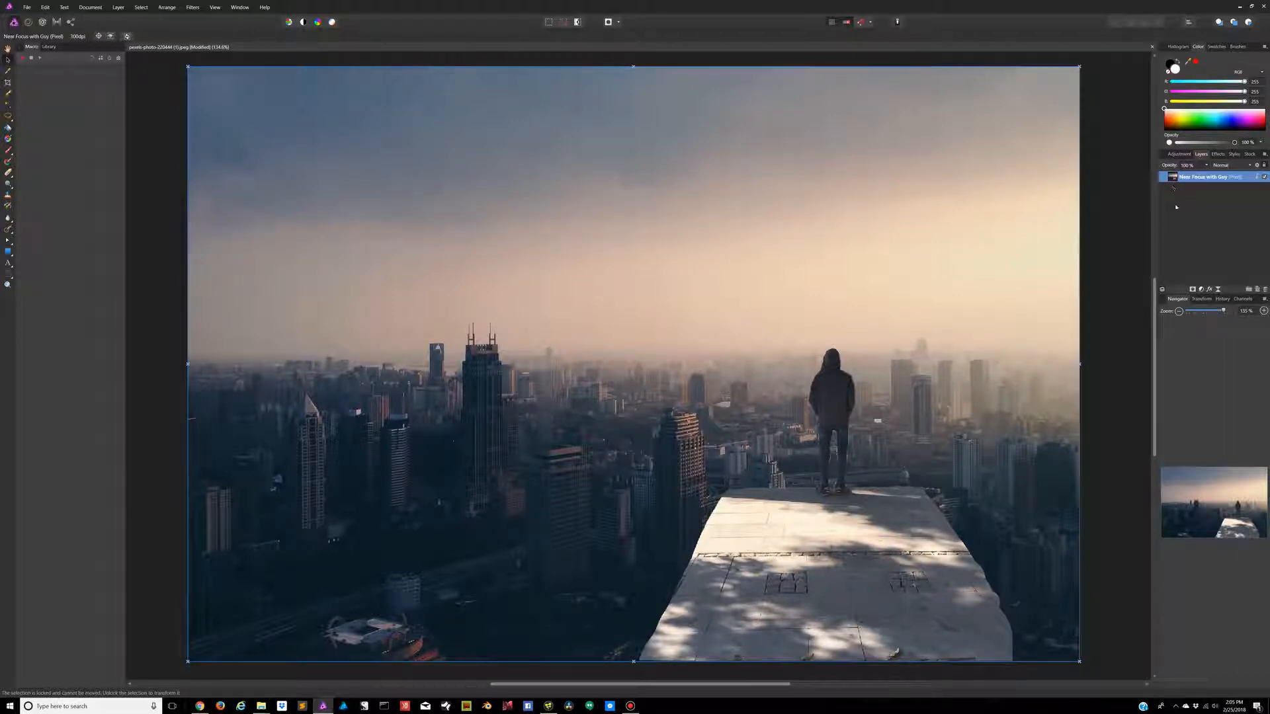
# Duplicate the Near Focus with Guy layer and name the upper copy Far Focus.
pyautogui.hotkey('ctrl', 'j')
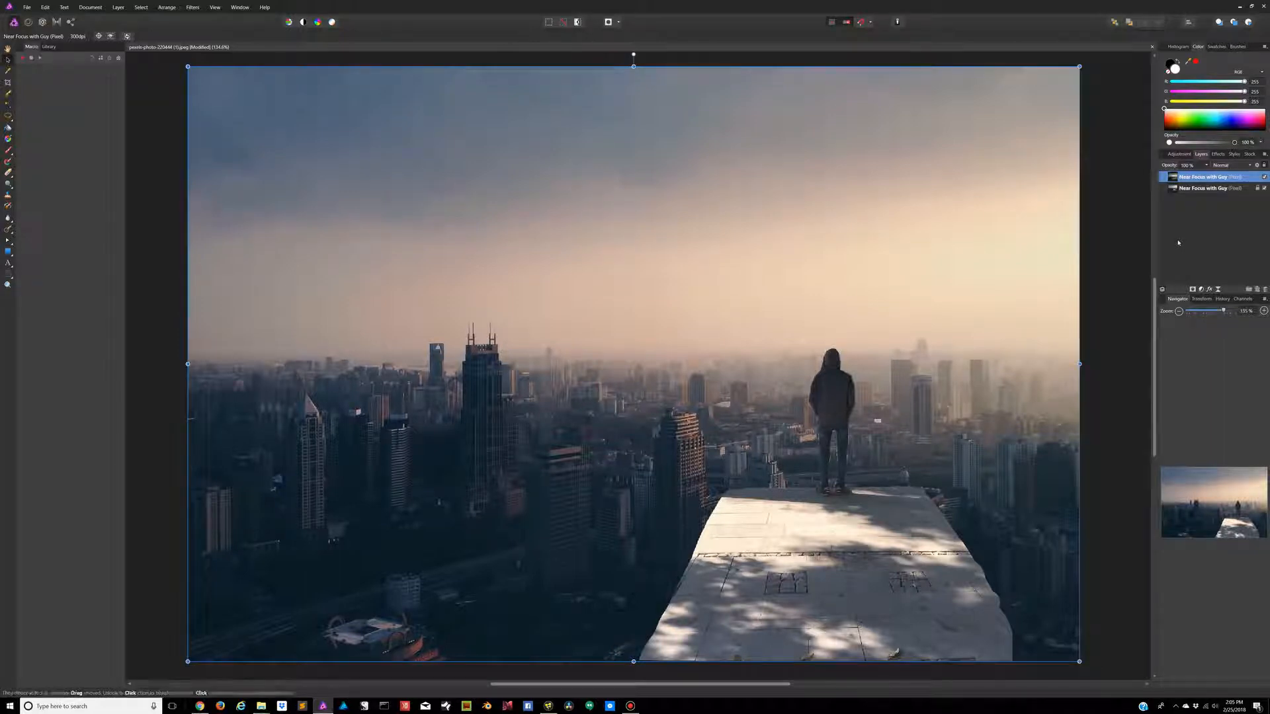
pyautogui.doubleClick(1190, 176)
pyautogui.write('Sar Focus')
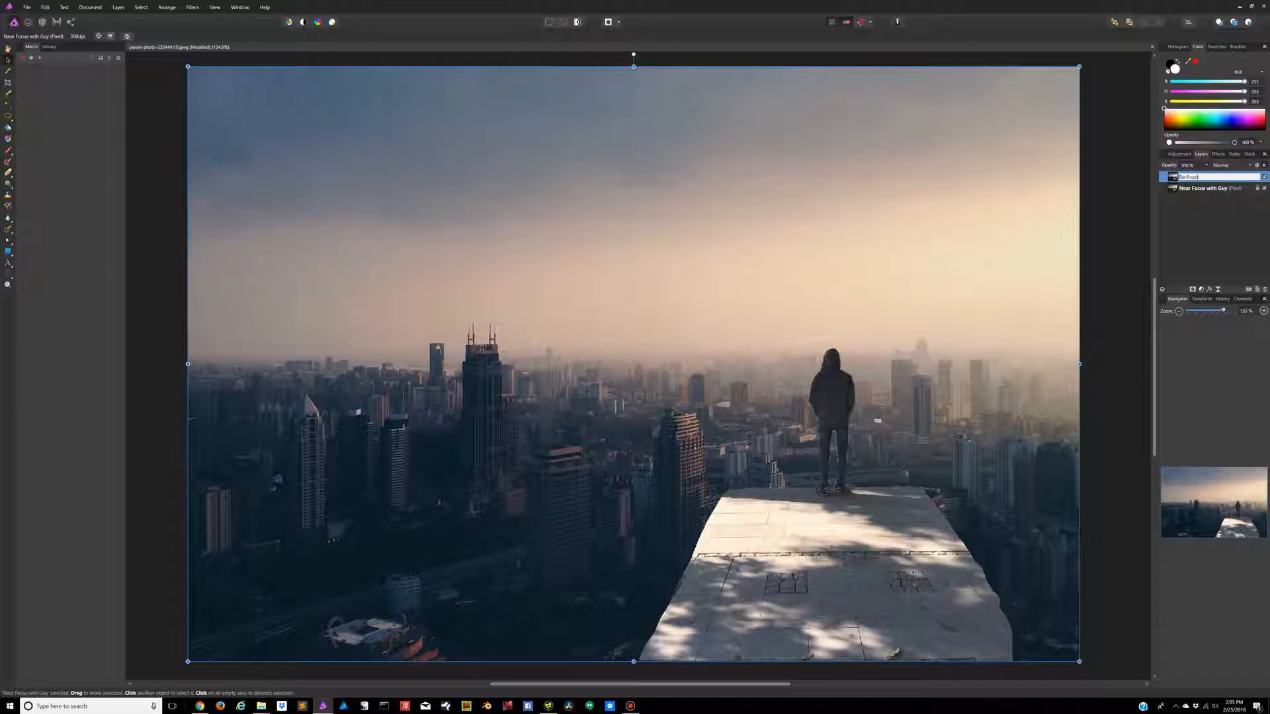
pyautogui.press('Return')
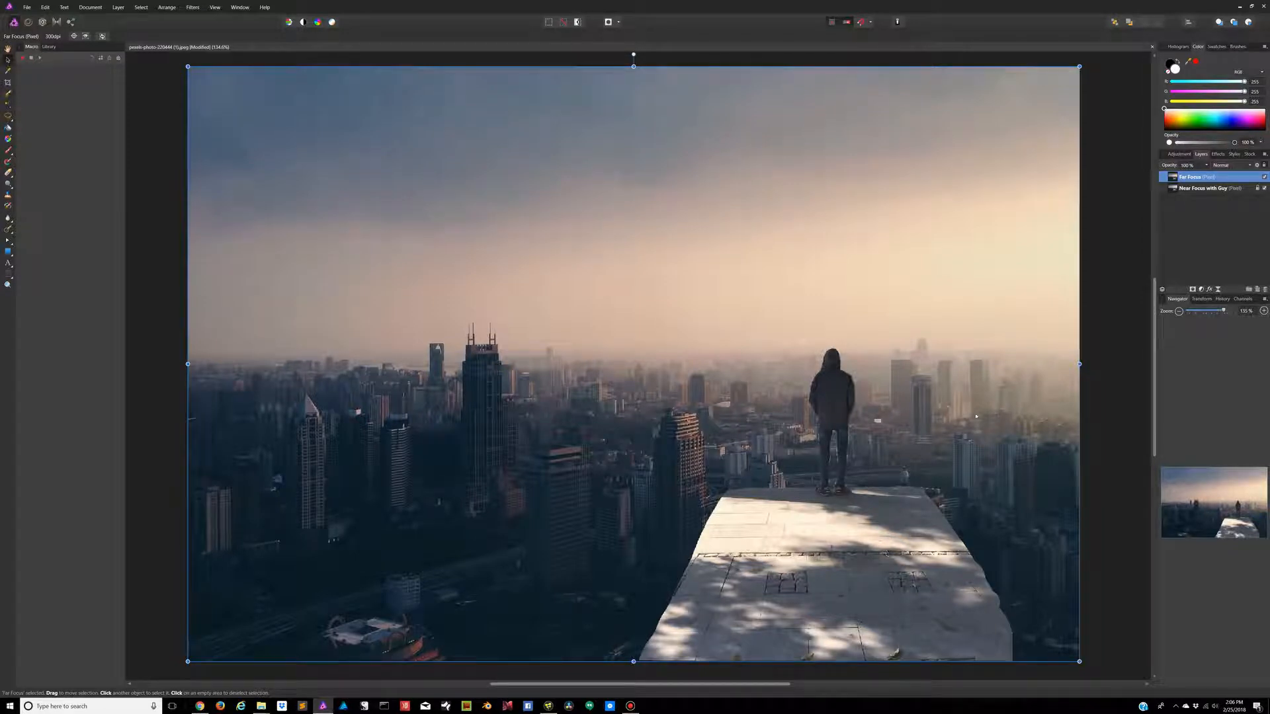
# Remove the standing man from the Far Focus layer by painting over him with the Inpainting Brush Tool.
pyautogui.click(10, 231)
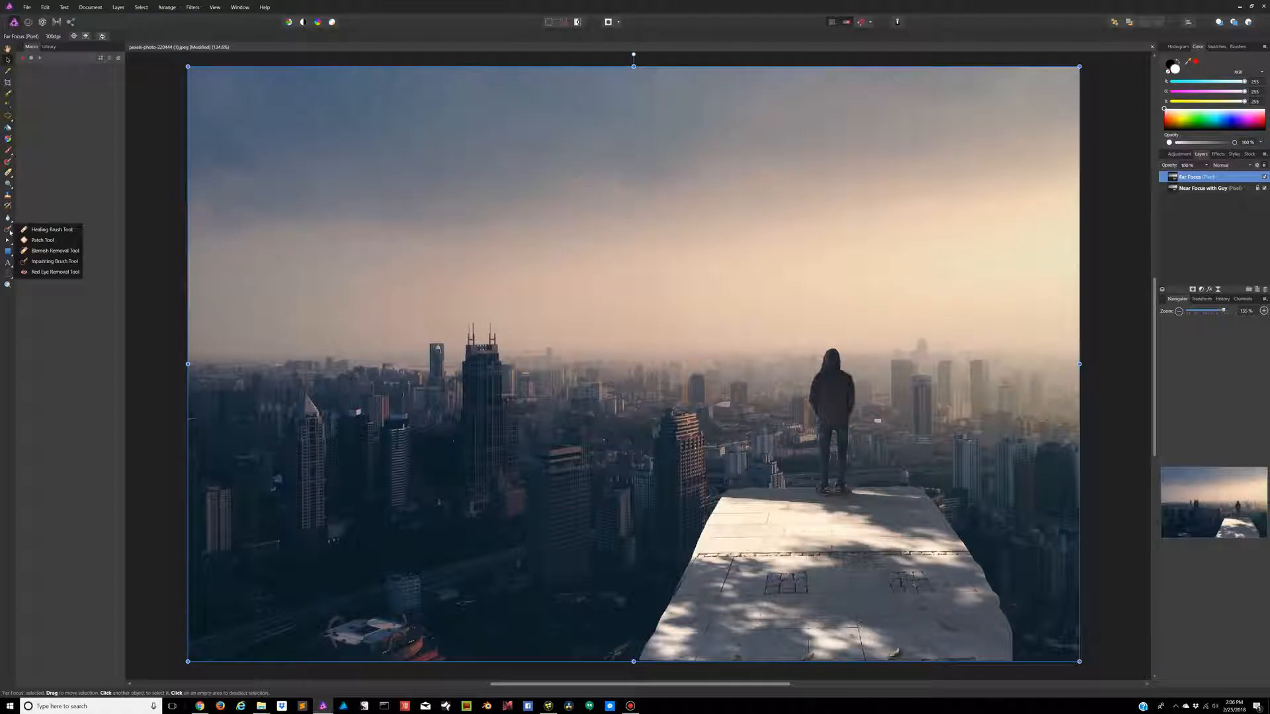
pyautogui.click(54, 262)
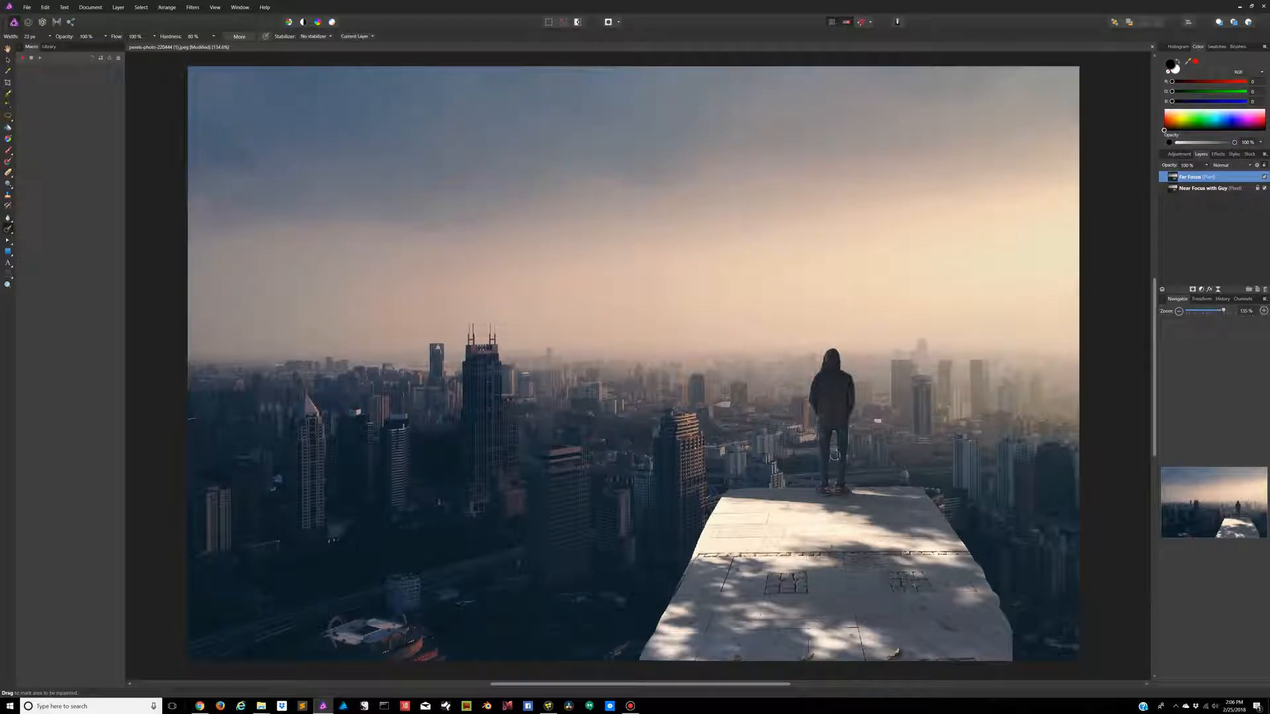
pyautogui.scroll(6, 835, 455)
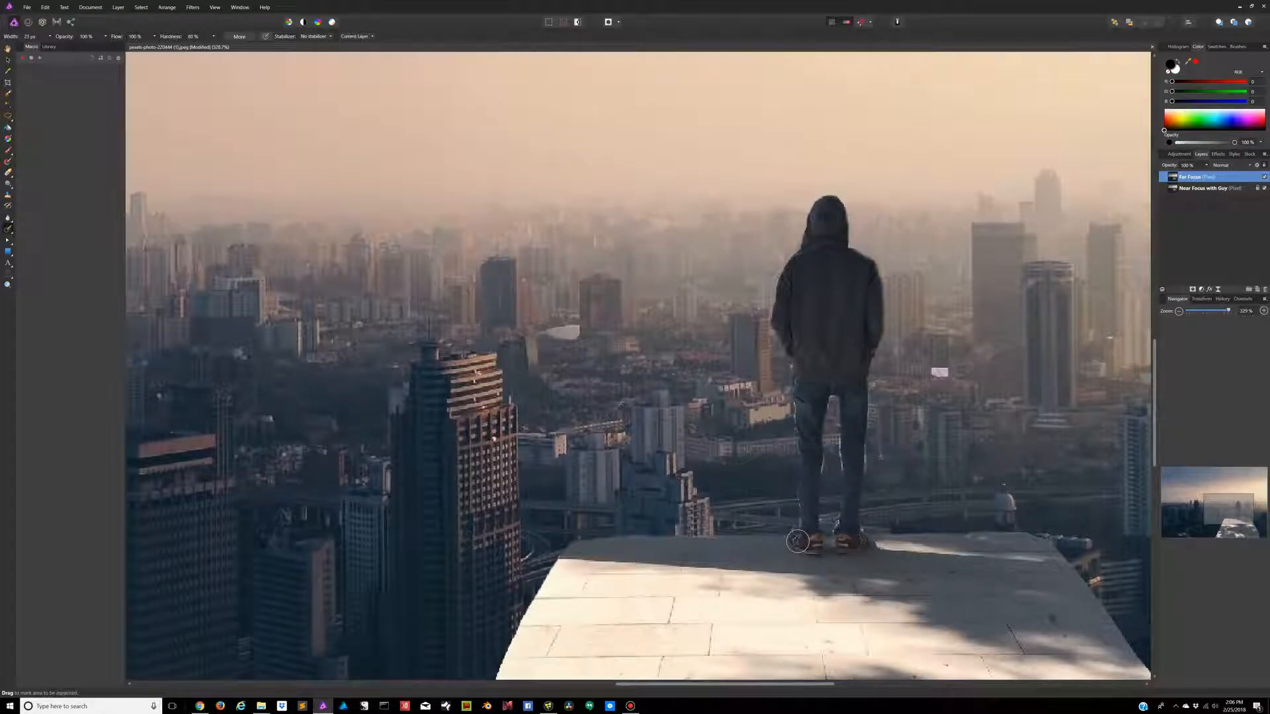
pyautogui.press('[')
pyautogui.press('[')
pyautogui.press(']')
pyautogui.moveTo(792, 539)
pyautogui.mouseDown()
pyautogui.moveTo(797, 371)
pyautogui.moveTo(769, 294)
pyautogui.moveTo(828, 191)
pyautogui.moveTo(846, 198)
pyautogui.moveTo(847, 244)
pyautogui.moveTo(869, 268)
pyautogui.moveTo(884, 334)
pyautogui.moveTo(864, 413)
pyautogui.moveTo(866, 539)
pyautogui.moveTo(840, 541)
pyautogui.moveTo(831, 390)
pyautogui.moveTo(820, 411)
pyautogui.moveTo(818, 550)
pyautogui.moveTo(805, 552)
pyautogui.moveTo(810, 402)
pyautogui.moveTo(835, 384)
pyautogui.moveTo(851, 532)
pyautogui.moveTo(847, 377)
pyautogui.moveTo(870, 308)
pyautogui.moveTo(830, 207)
pyautogui.moveTo(788, 295)
pyautogui.moveTo(792, 341)
pyautogui.moveTo(823, 369)
pyautogui.moveTo(860, 318)
pyautogui.moveTo(826, 244)
pyautogui.moveTo(798, 322)
pyautogui.moveTo(820, 278)
pyautogui.moveTo(826, 340)
pyautogui.moveTo(853, 351)
pyautogui.moveTo(837, 354)
pyautogui.mouseUp()
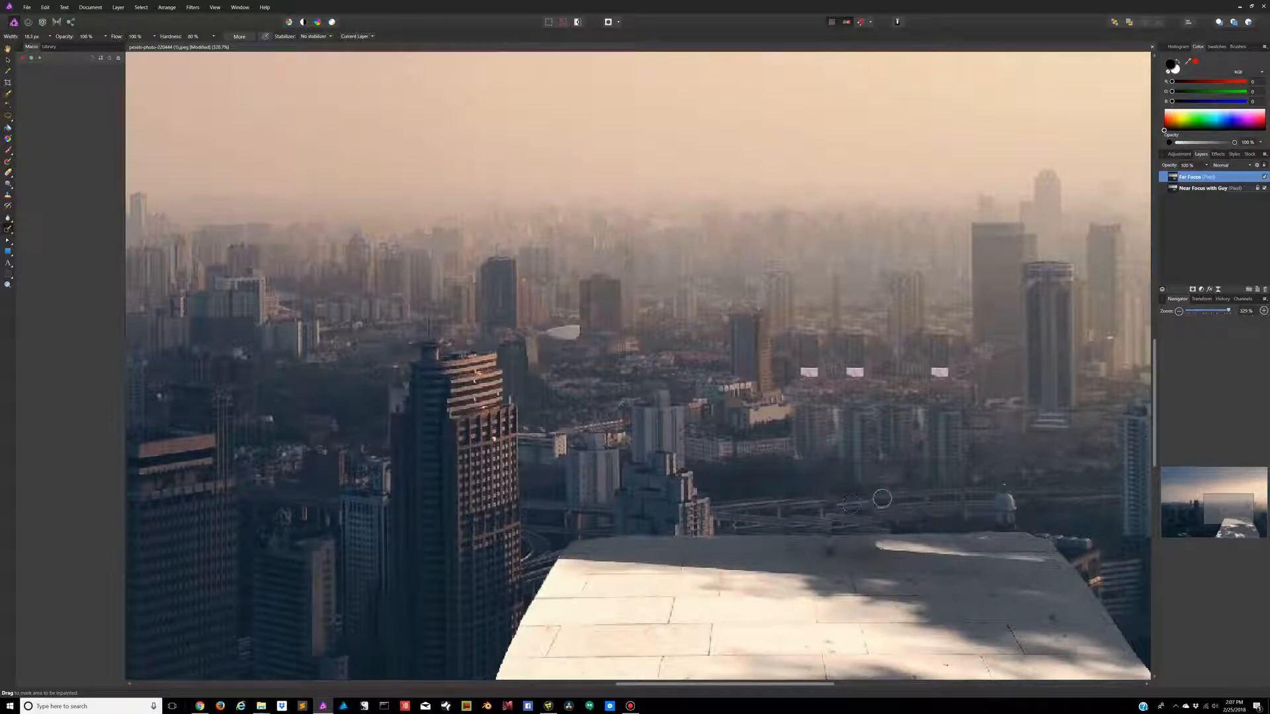
# Duplicate the Far Focus layer, rename the lower of the two as Near focus, and select Far Focus.
pyautogui.scroll(-4, 882, 499)
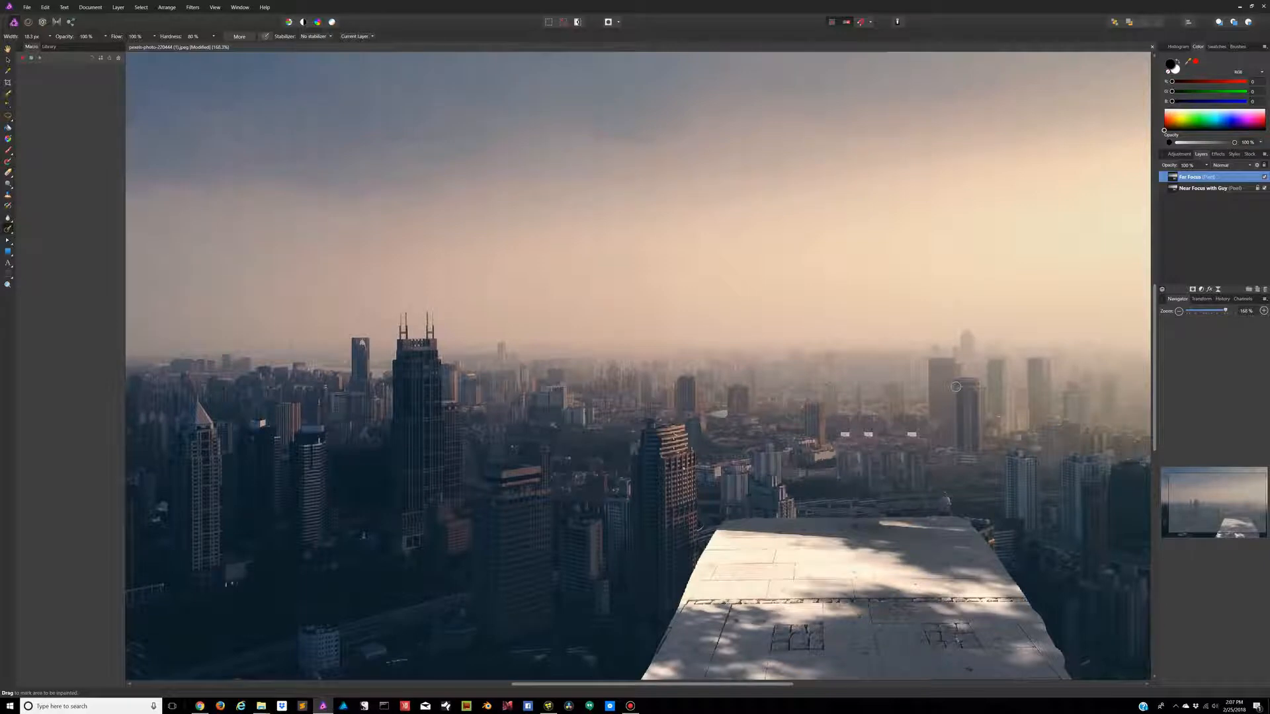
pyautogui.hotkey('ctrl', 'j')
pyautogui.doubleClick(1190, 189)
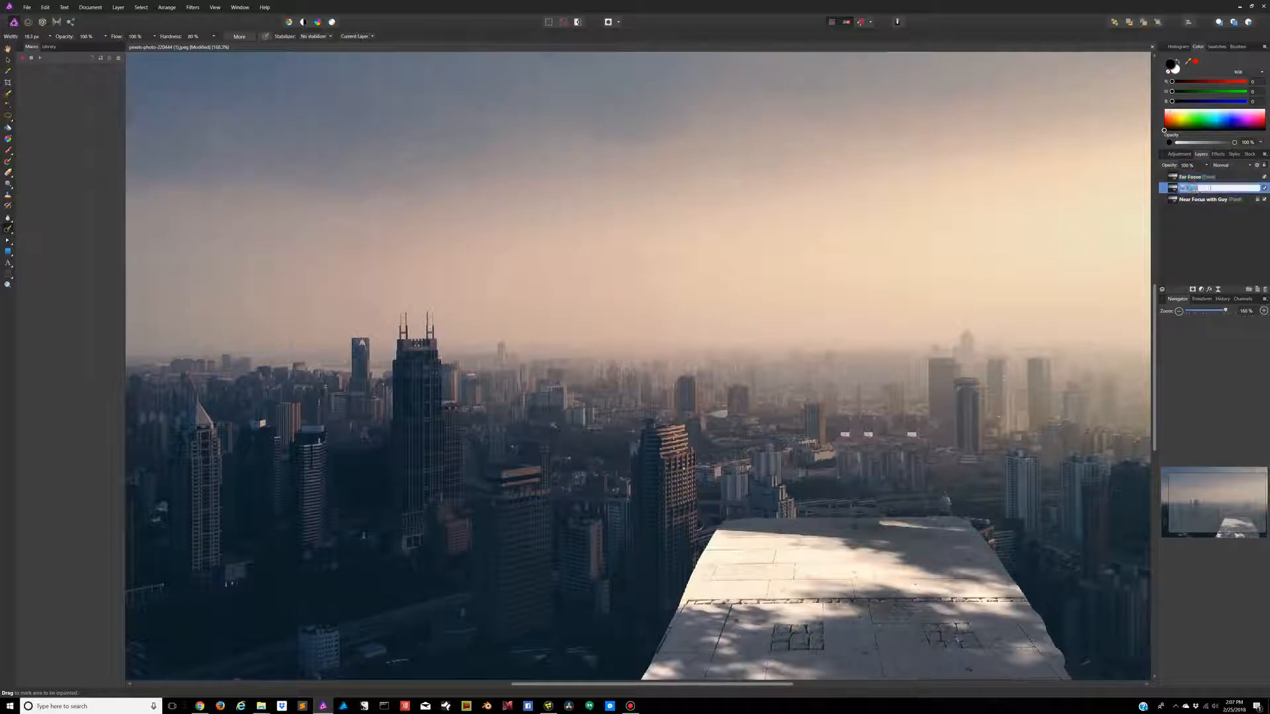
pyautogui.write('New')
pyautogui.press('Return')
pyautogui.doubleClick(1193, 178)
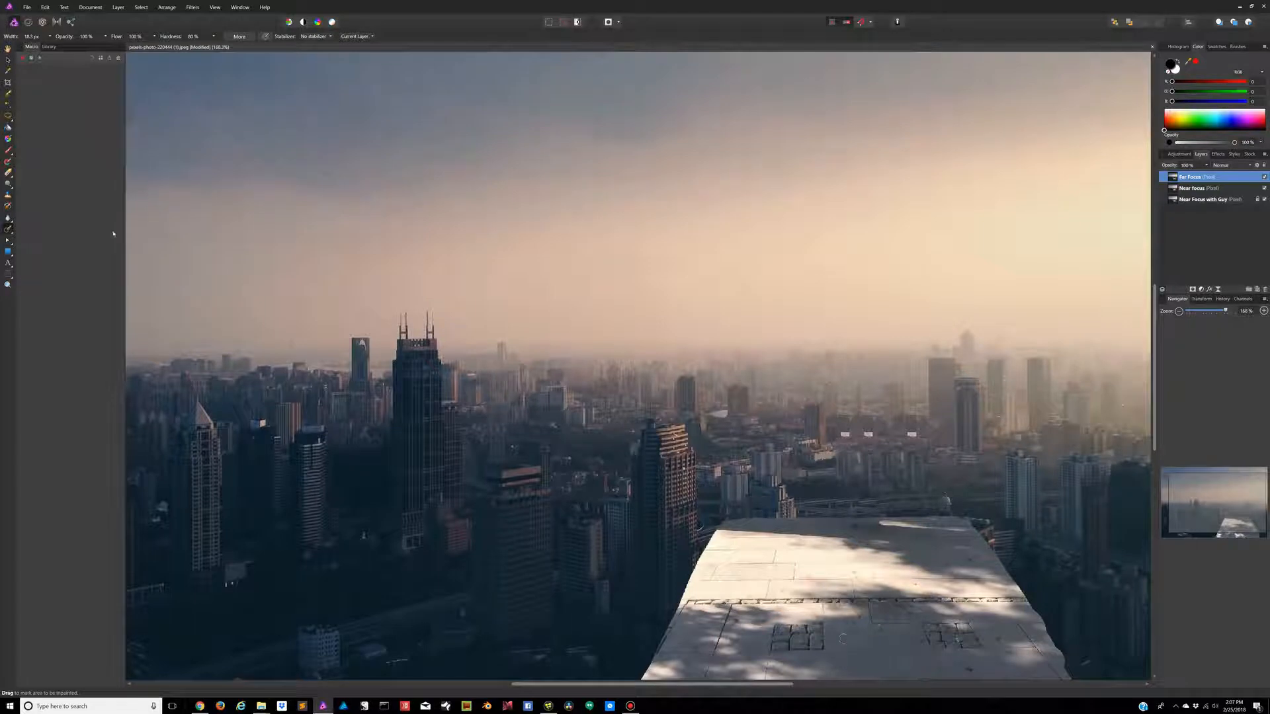
# Activate the Free Hand Selection Tool for the Far Focus layer.
pyautogui.click(8, 103)
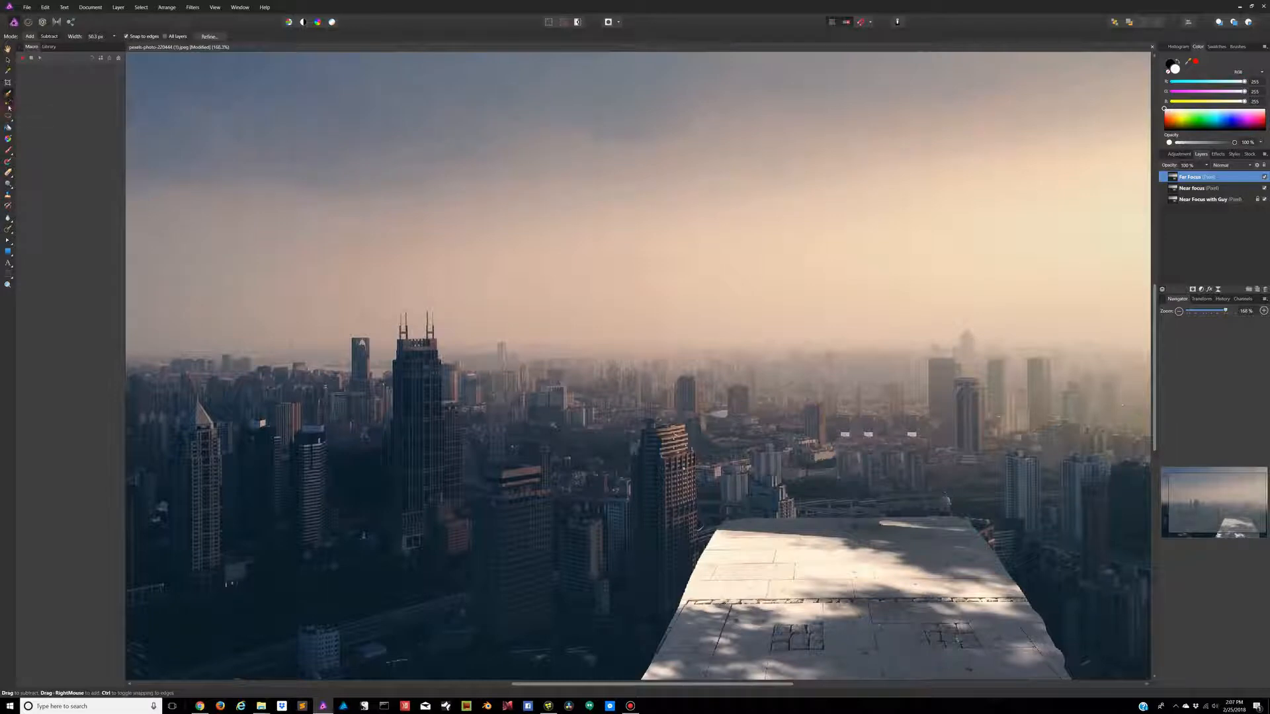
pyautogui.click(9, 105)
pyautogui.click(9, 117)
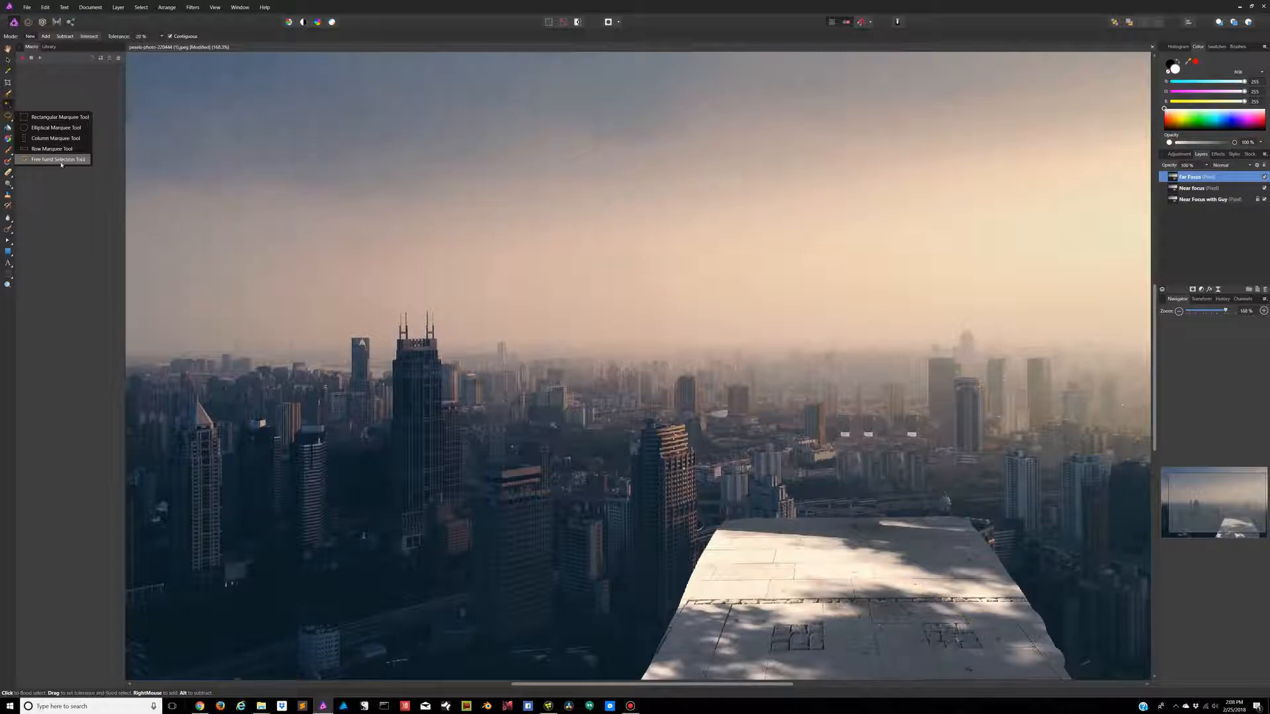
pyautogui.click(66, 159)
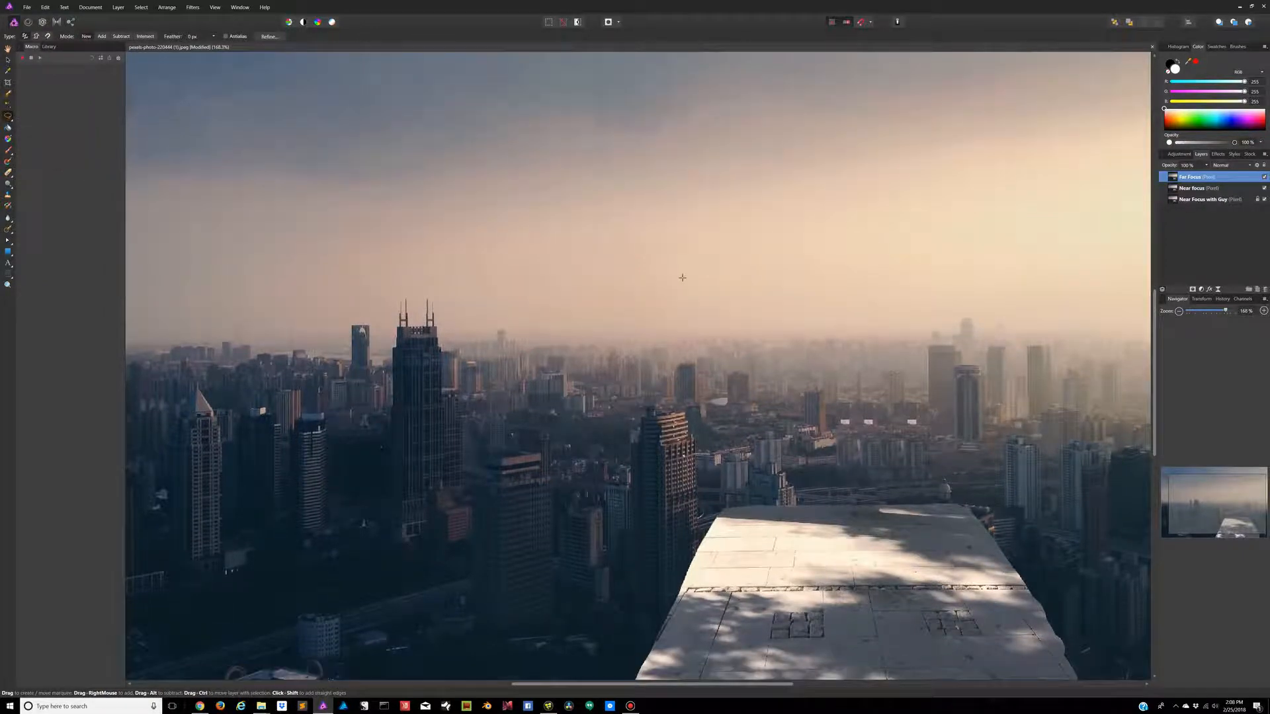
pyautogui.moveTo(690, 273)
pyautogui.mouseDown()
pyautogui.moveTo(569, 265)
pyautogui.moveTo(476, 234)
pyautogui.mouseUp()
pyautogui.moveTo(560, 369)
pyautogui.mouseDown()
pyautogui.moveTo(889, 296)
pyautogui.moveTo(749, 218)
pyautogui.mouseUp()
pyautogui.moveTo(690, 273); pyautogui.dragTo(692, 273)
pyautogui.hotkey('ctrl', 'd')
pyautogui.moveTo(763, 355)
pyautogui.mouseDown()
pyautogui.moveTo(599, 297)
pyautogui.moveTo(627, 129)
pyautogui.mouseUp()
pyautogui.moveTo(745, 120)
pyautogui.mouseDown()
pyautogui.moveTo(787, 121)
pyautogui.moveTo(788, 187)
pyautogui.moveTo(936, 115)
pyautogui.mouseUp()
pyautogui.moveTo(1007, 170)
pyautogui.mouseDown()
pyautogui.moveTo(1053, 273)
pyautogui.moveTo(911, 321)
pyautogui.moveTo(907, 402)
pyautogui.moveTo(745, 427)
pyautogui.moveTo(694, 382)
pyautogui.moveTo(799, 374)
pyautogui.mouseUp()
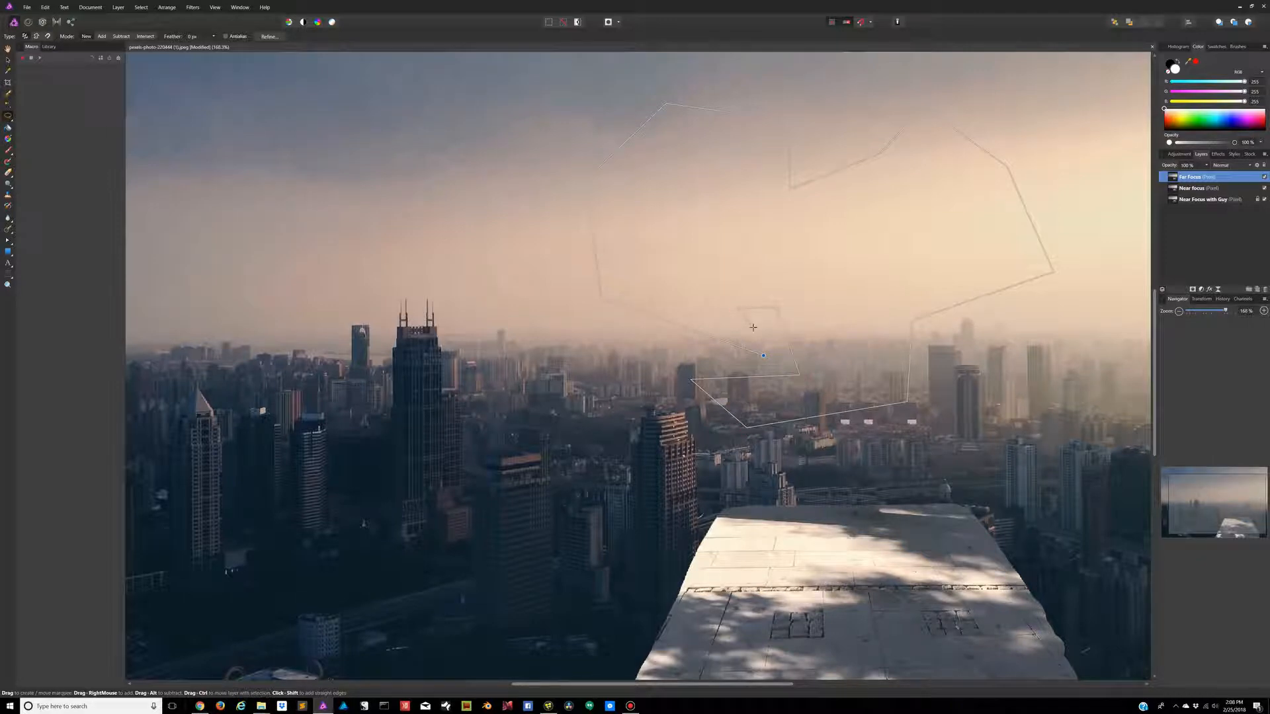
pyautogui.doubleClick(752, 326)
pyautogui.hotkey('ctrl', 'd')
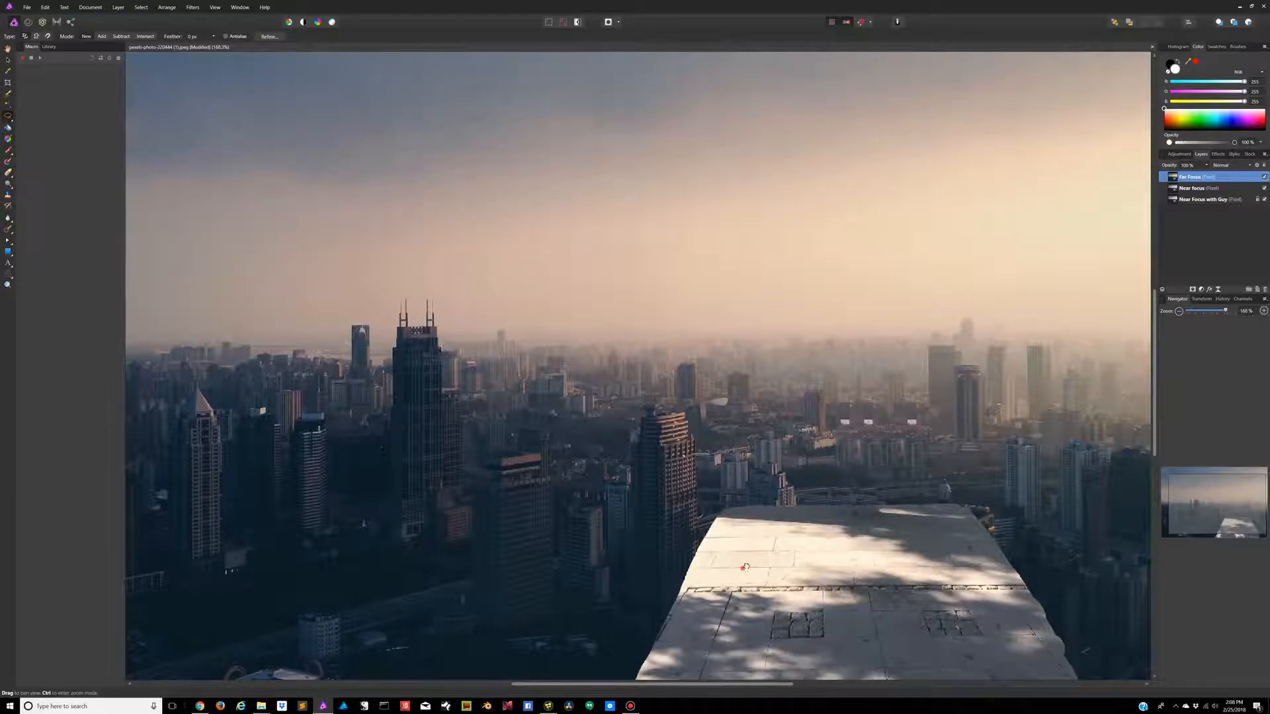
# Trace a closed selection along the outline of the stone ledge in the foreground, down past the photo's lower edge.
pyautogui.scroll(-3, 741, 568)
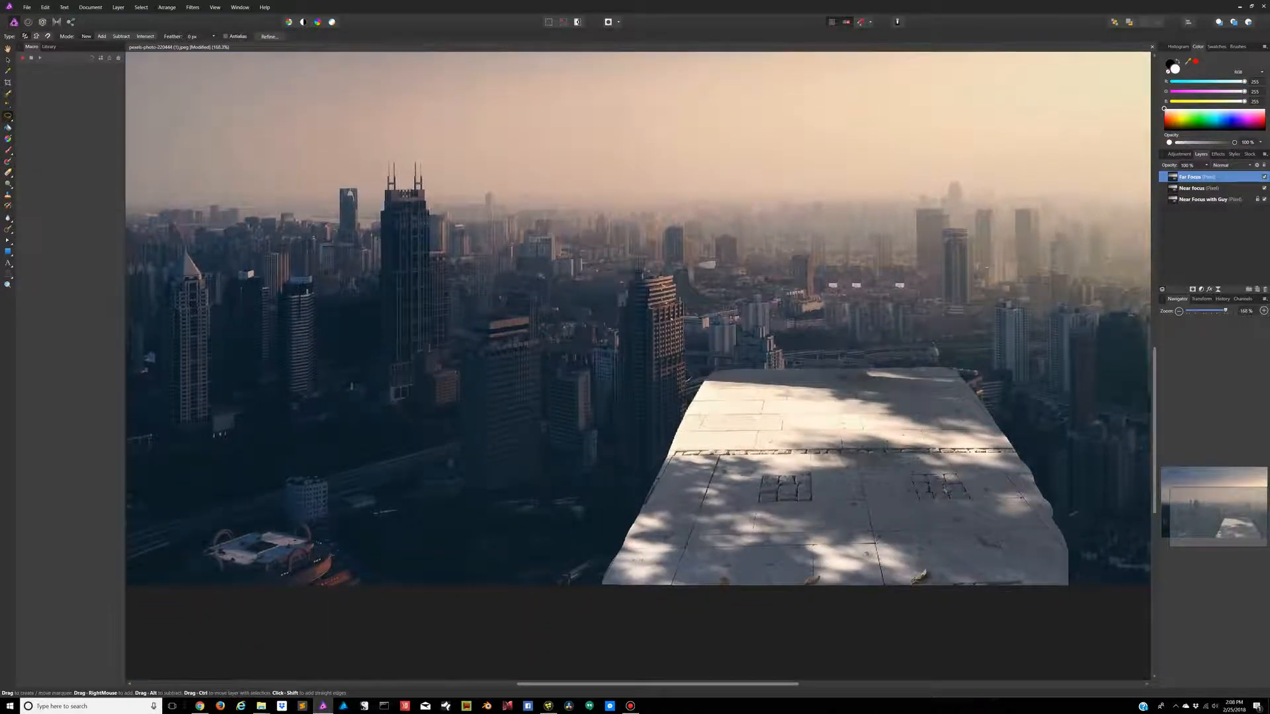
pyautogui.moveTo(597, 591)
pyautogui.mouseDown()
pyautogui.moveTo(710, 371)
pyautogui.moveTo(948, 364)
pyautogui.moveTo(999, 416)
pyautogui.moveTo(1038, 493)
pyautogui.mouseUp()
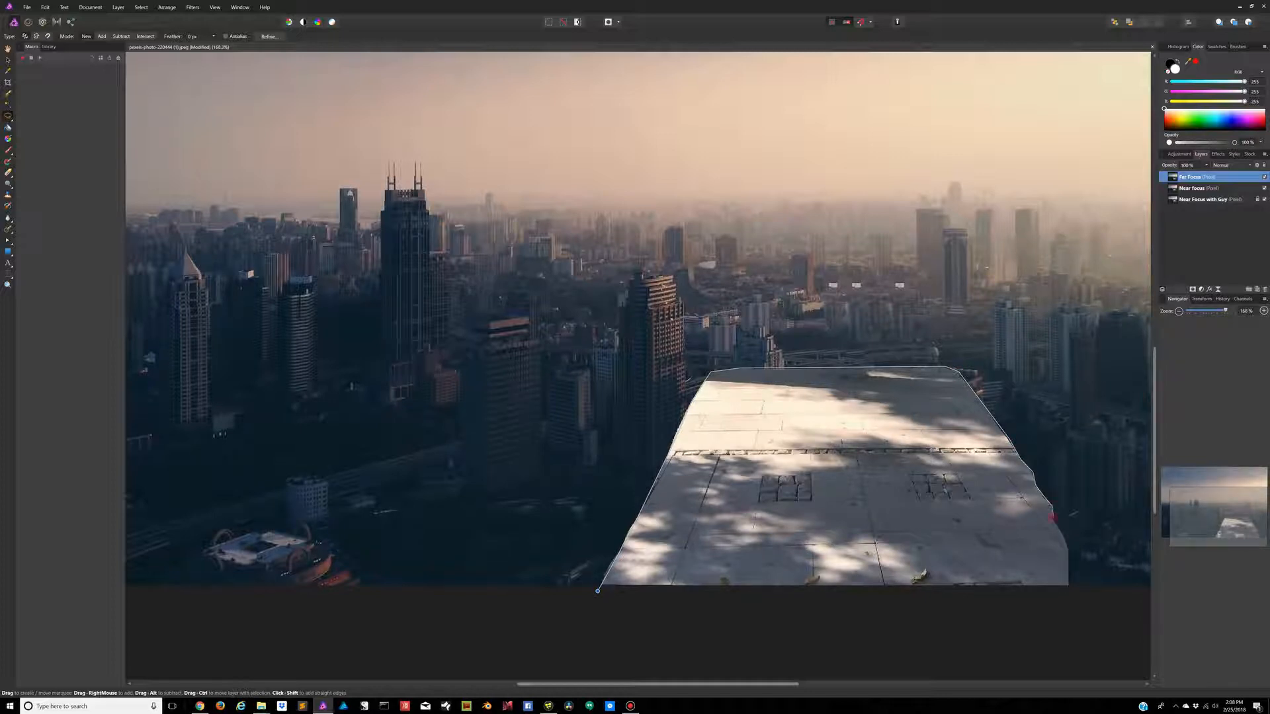
pyautogui.moveTo(1053, 522)
pyautogui.mouseDown()
pyautogui.moveTo(1069, 548)
pyautogui.moveTo(1066, 597)
pyautogui.mouseUp()
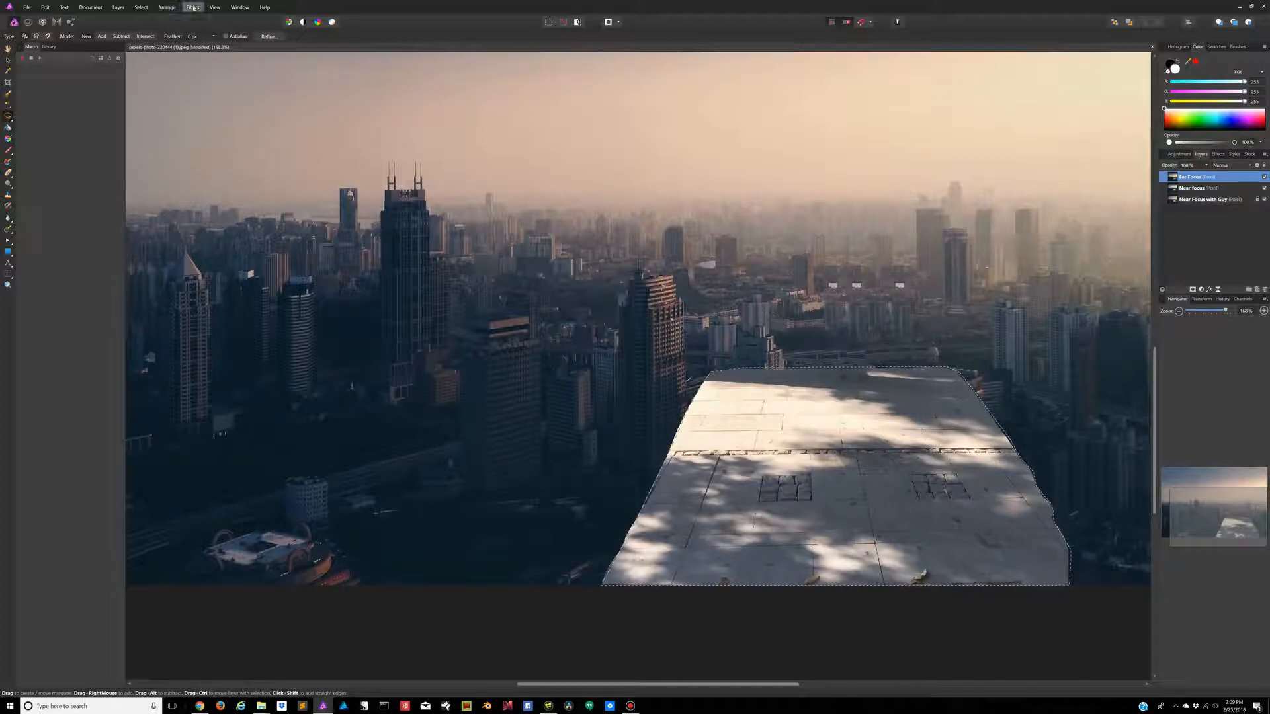
# Feather the ledge selection with a small radius.
pyautogui.click(141, 7)
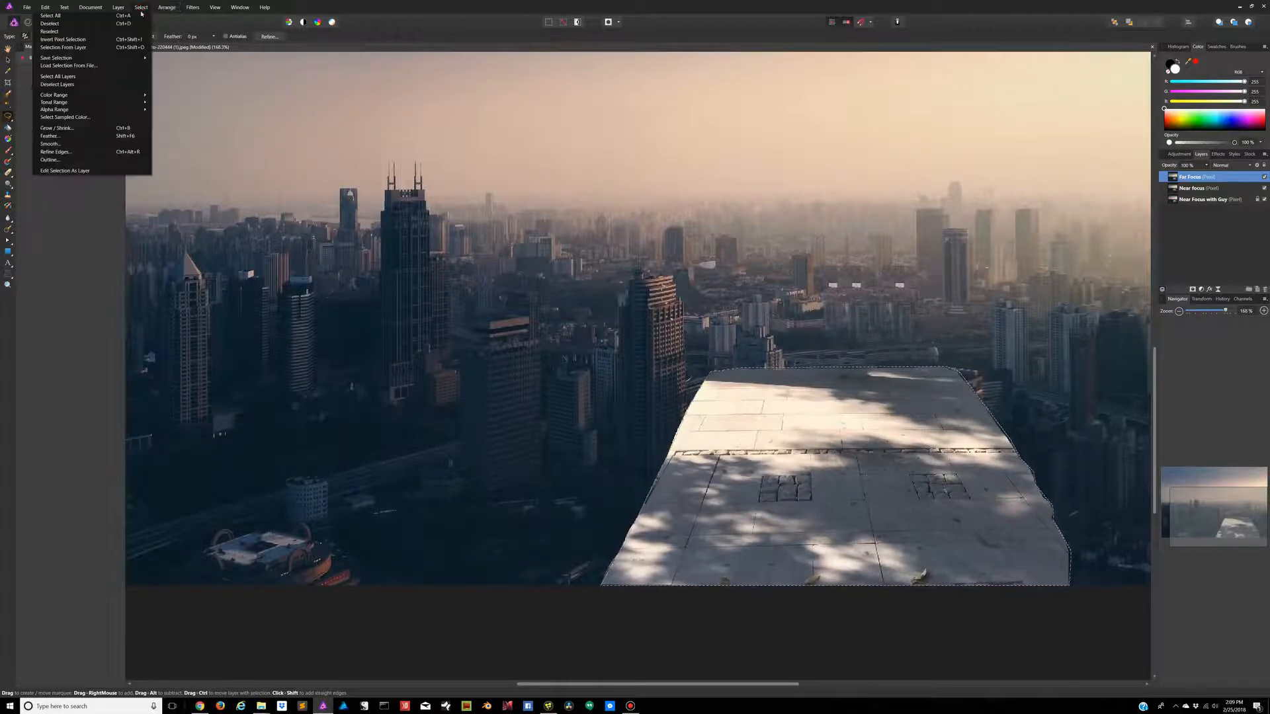
pyautogui.click(51, 136)
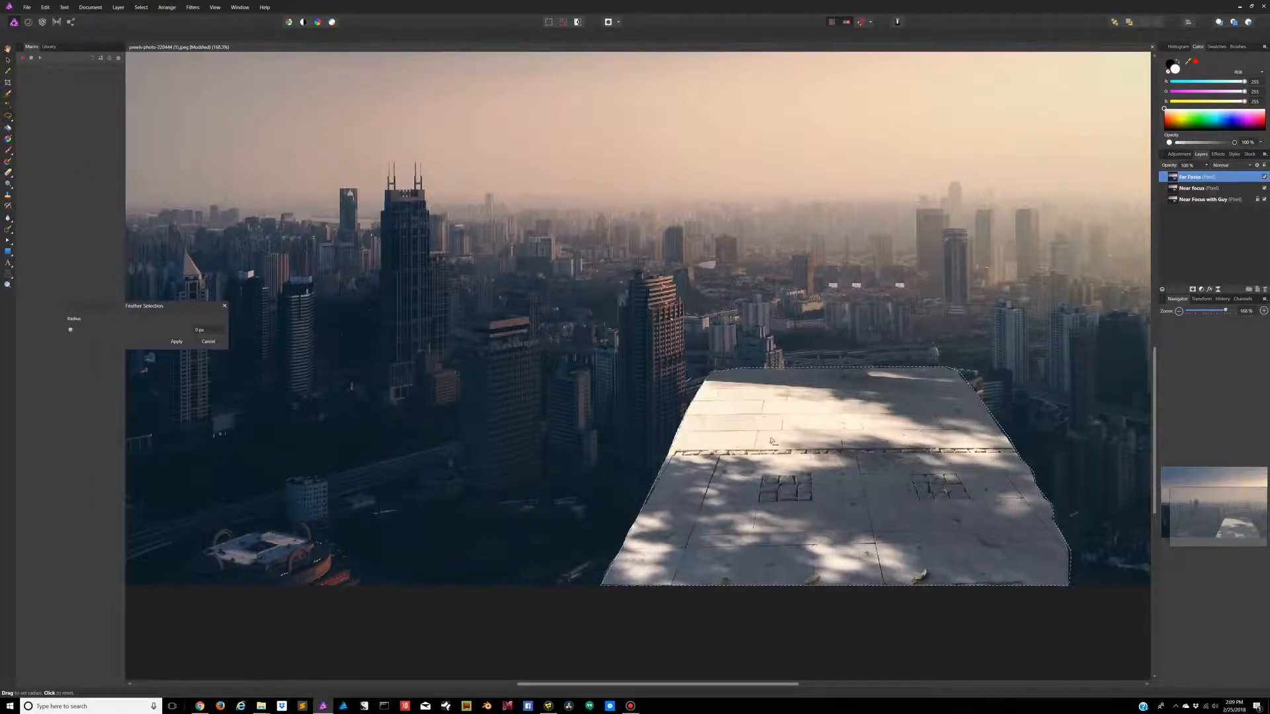
pyautogui.moveTo(172, 308); pyautogui.dragTo(444, 194)
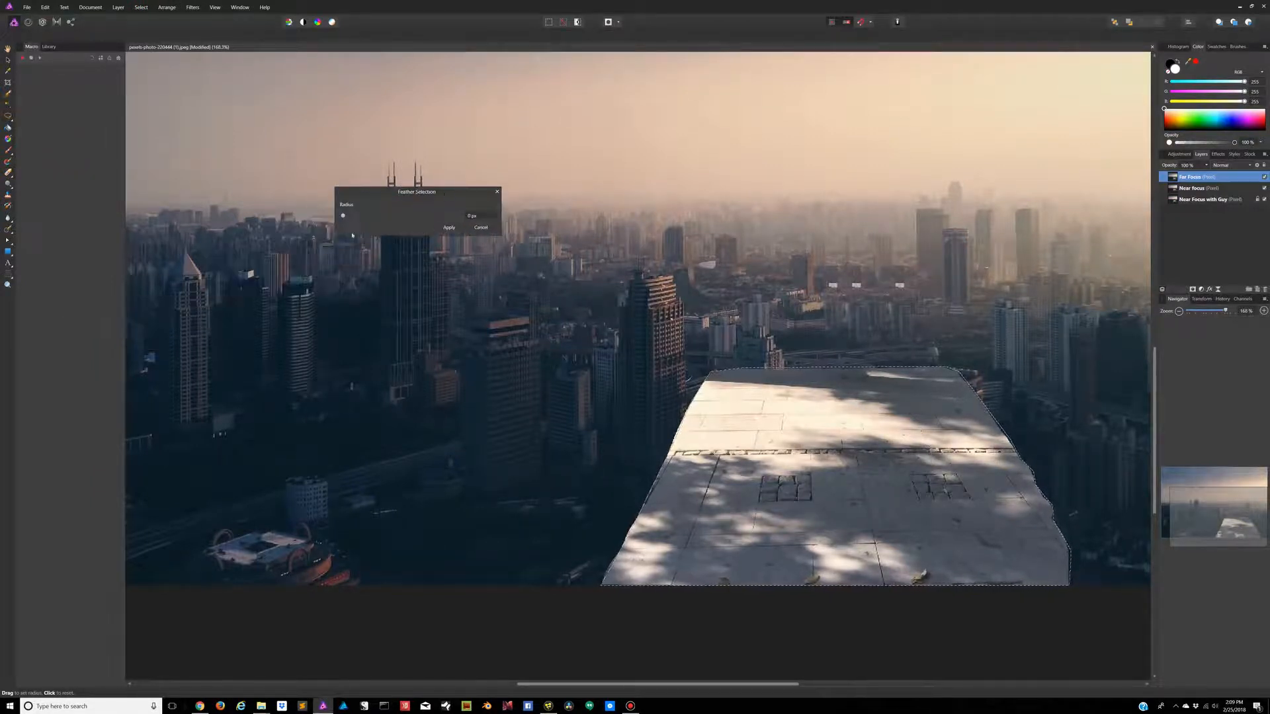
pyautogui.moveTo(343, 215)
pyautogui.mouseDown()
pyautogui.moveTo(365, 218)
pyautogui.moveTo(354, 221)
pyautogui.mouseUp()
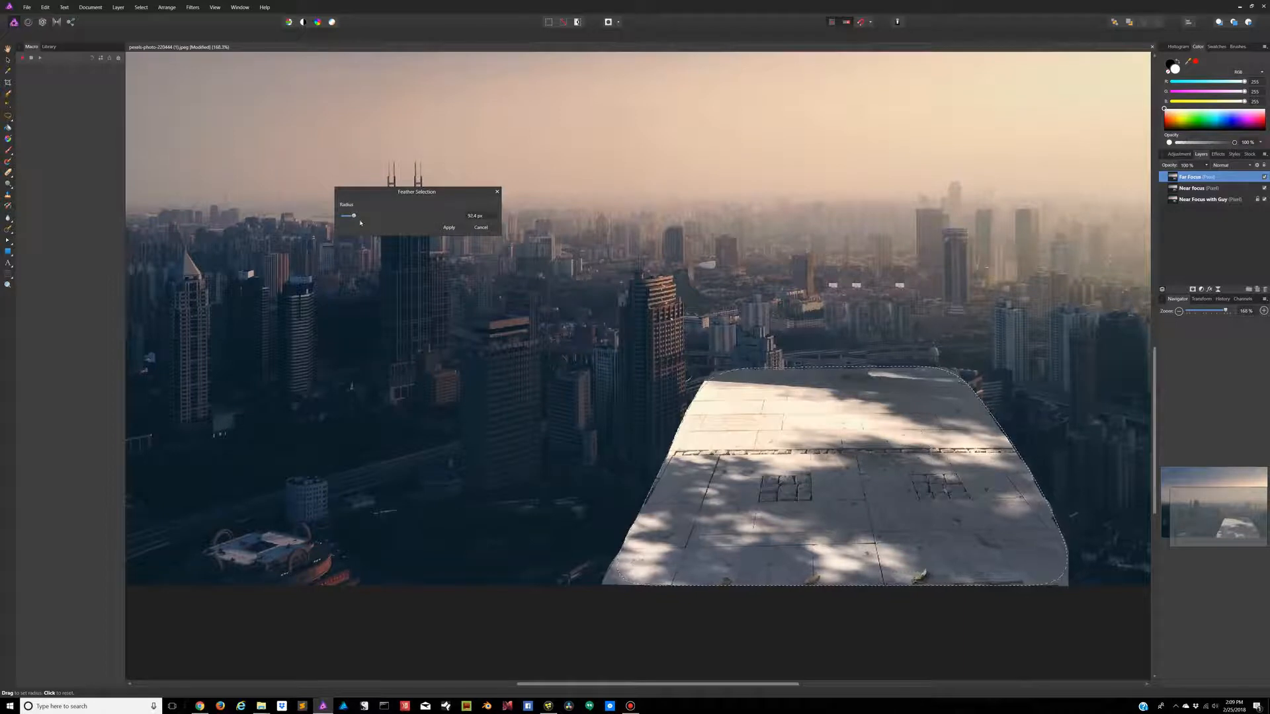
pyautogui.moveTo(353, 216); pyautogui.dragTo(345, 216)
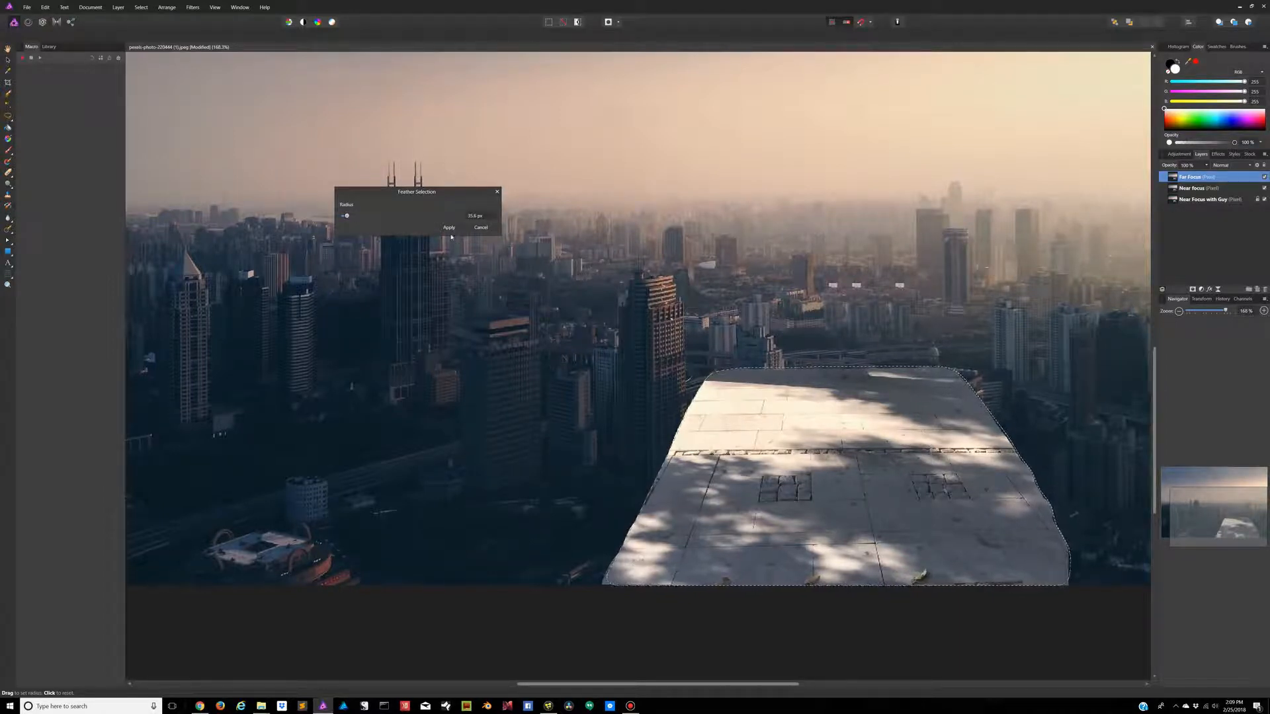
pyautogui.click(449, 228)
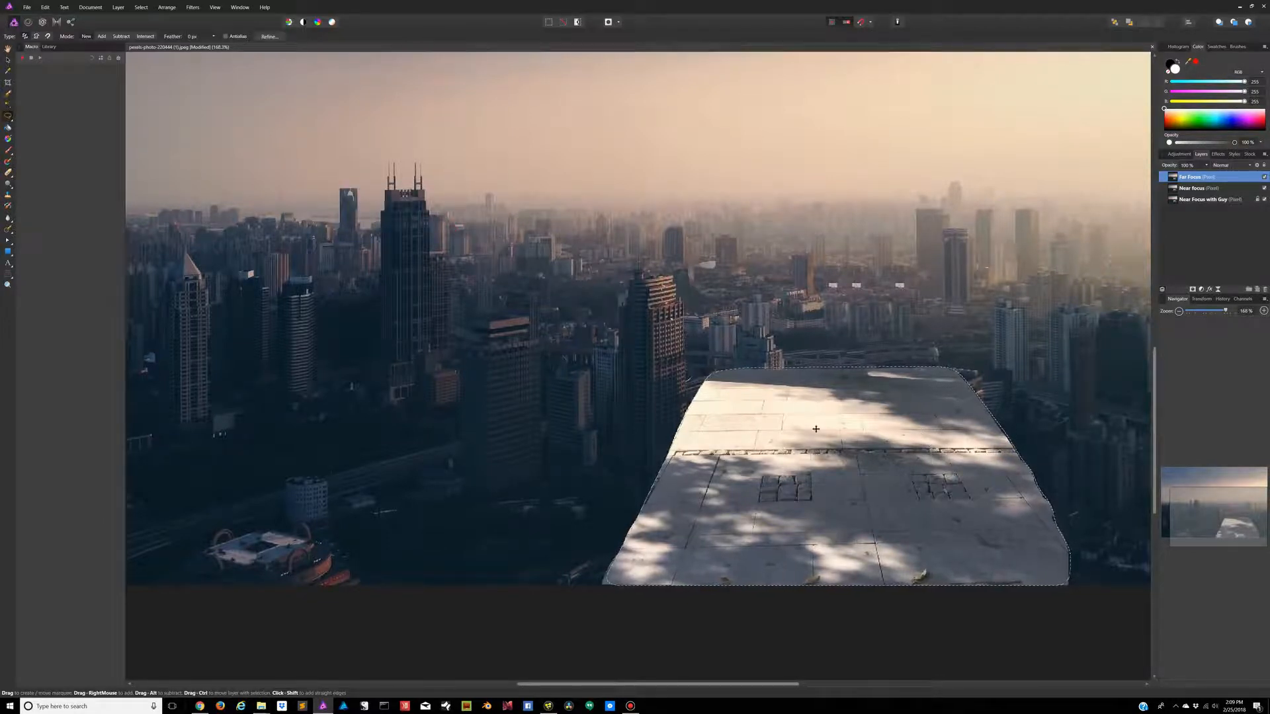
# Blur the selected ledge on the Far Focus layer with a 2 px Gaussian Blur.
pyautogui.click(192, 7)
pyautogui.moveTo(116, 26)
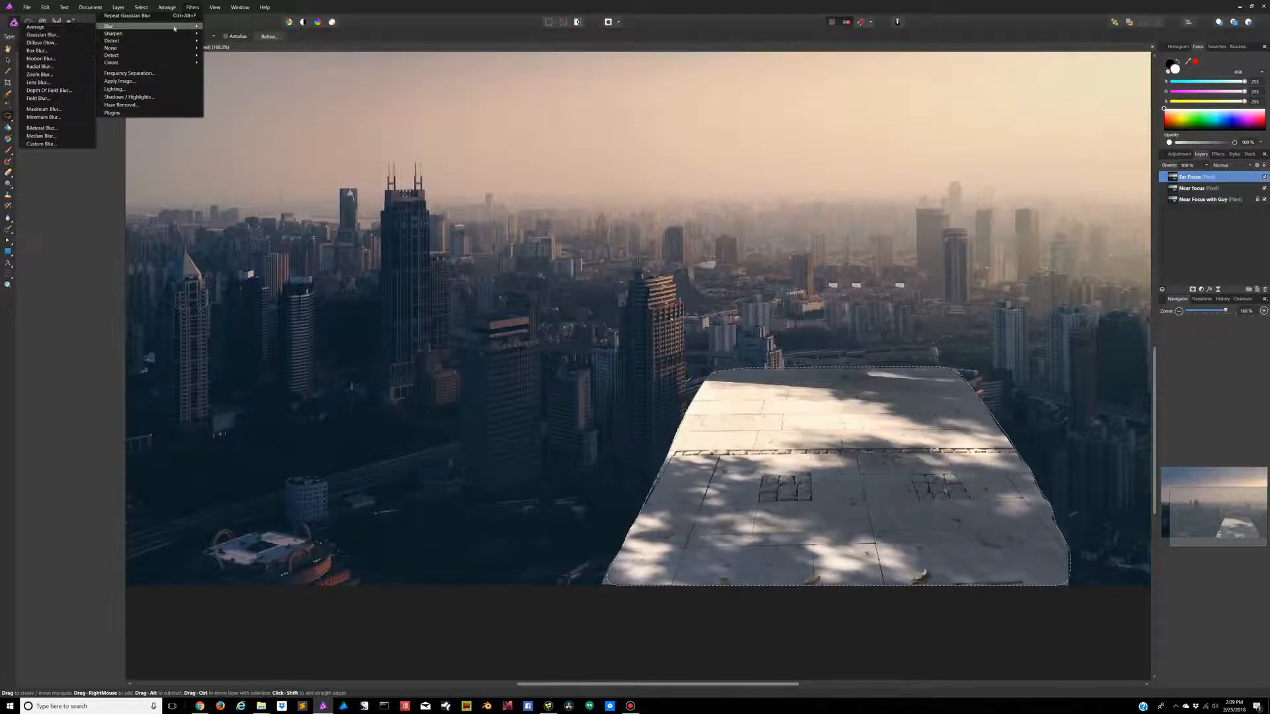
pyautogui.click(43, 35)
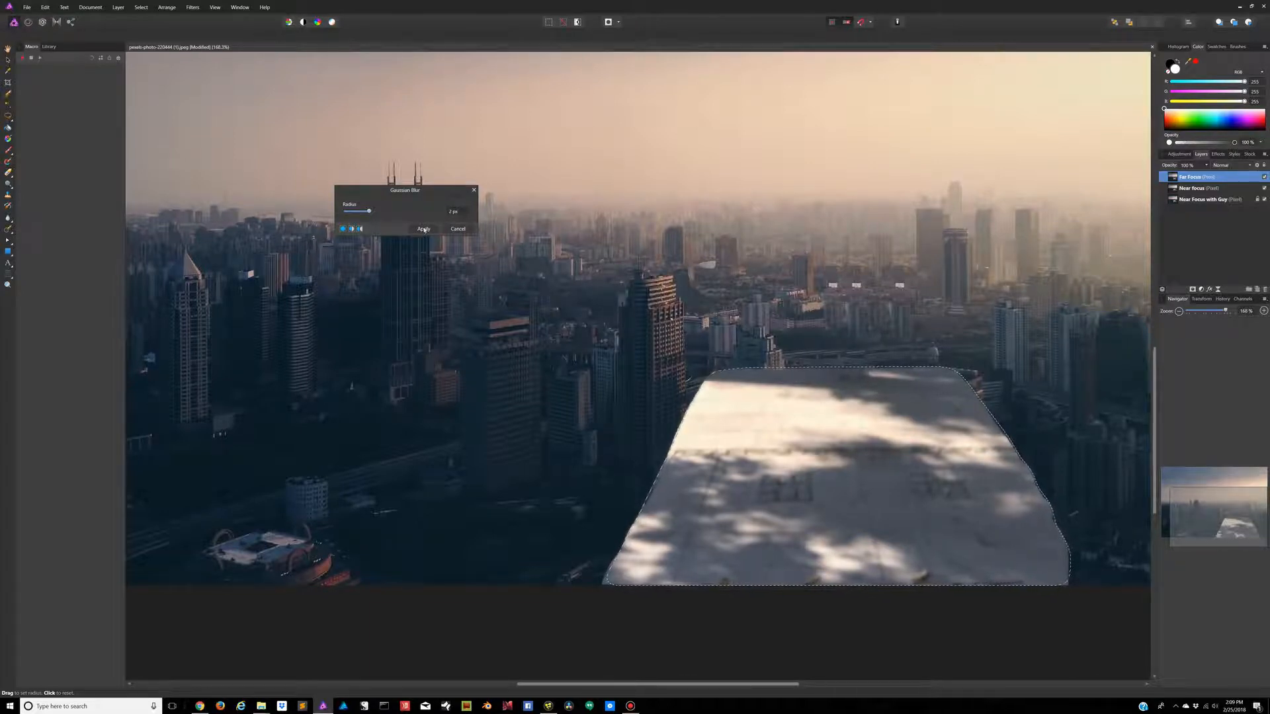
pyautogui.click(424, 229)
pyautogui.hotkey('ctrl', 'd')
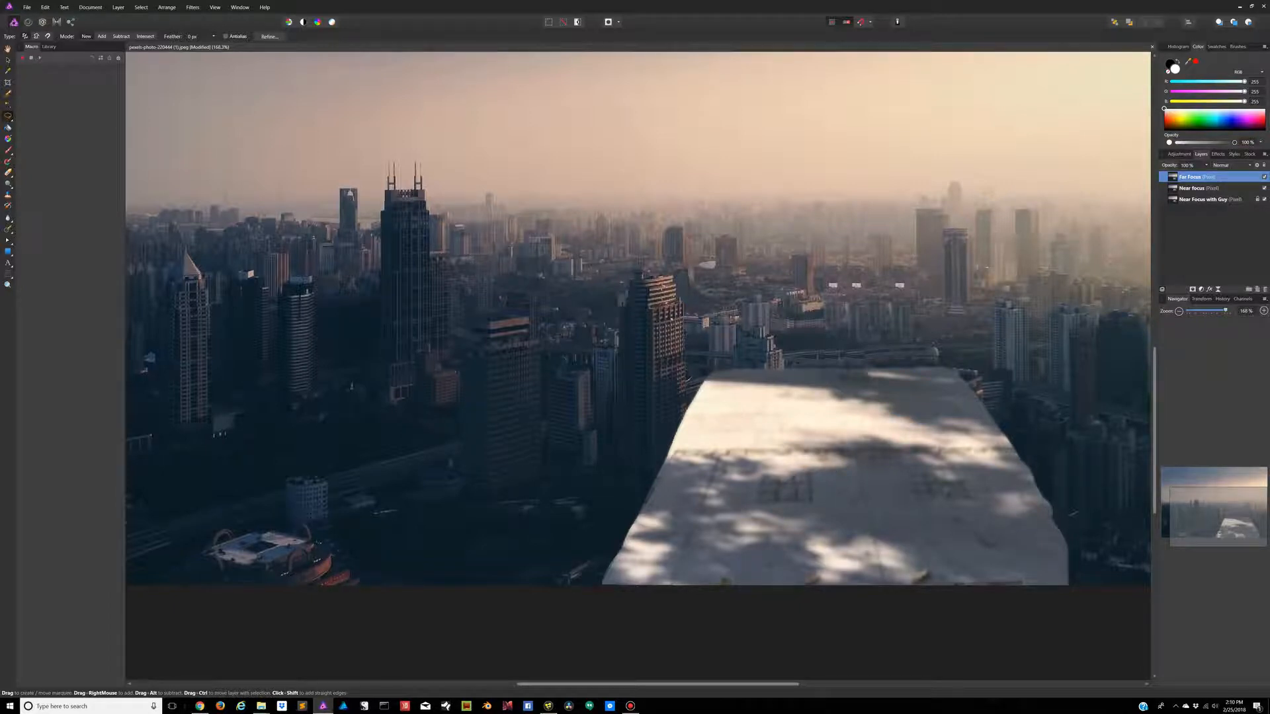
pyautogui.click(1263, 177)
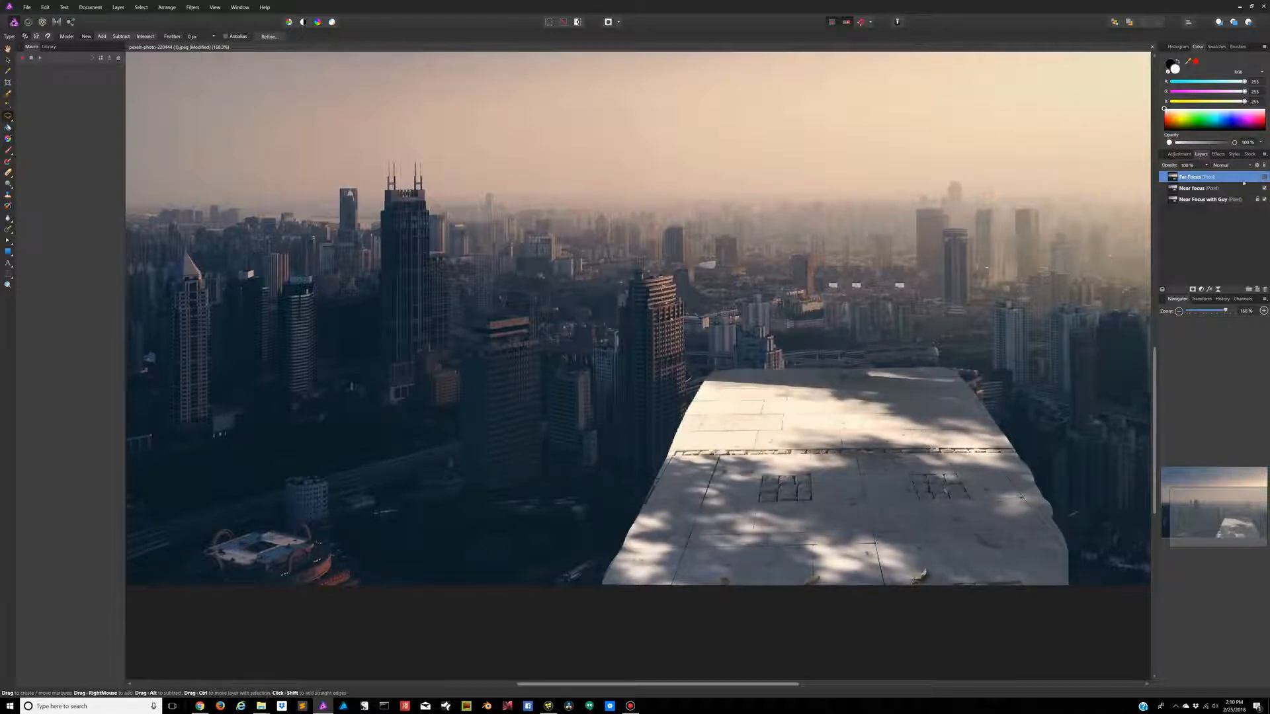
pyautogui.click(1192, 189)
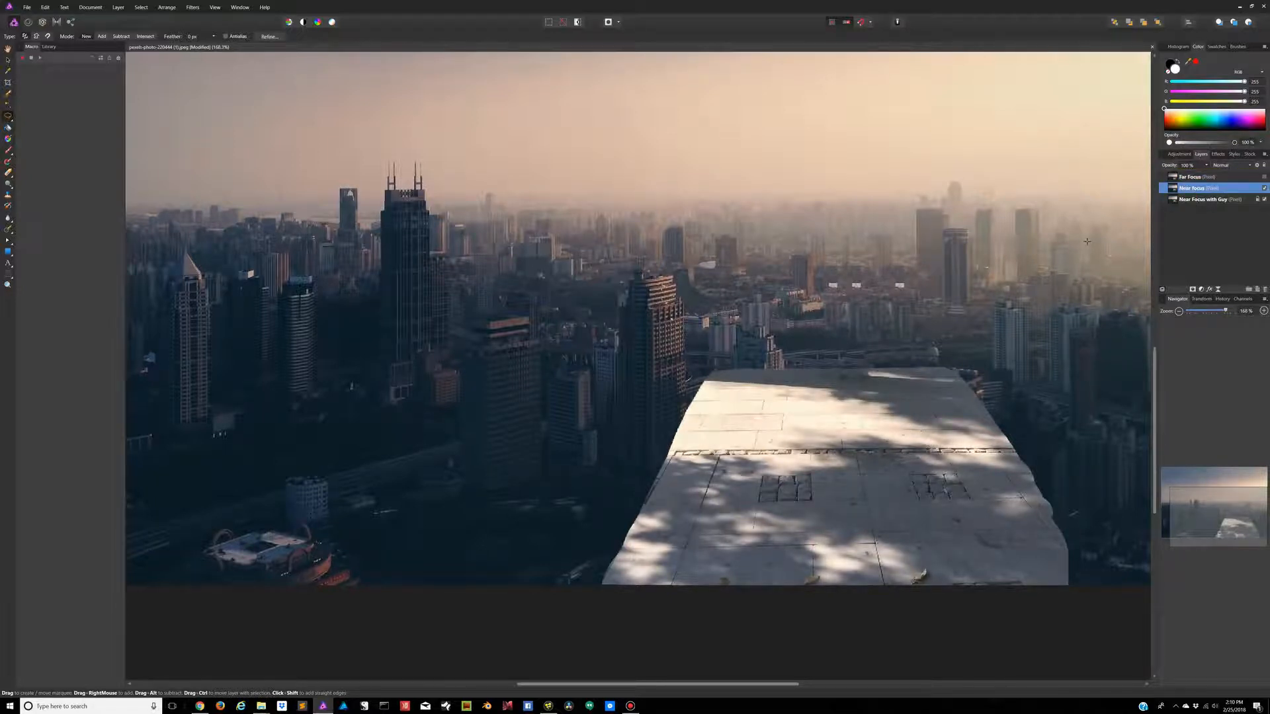
pyautogui.hotkey('ctrl', 'z')
pyautogui.hotkey('ctrl', 'z')
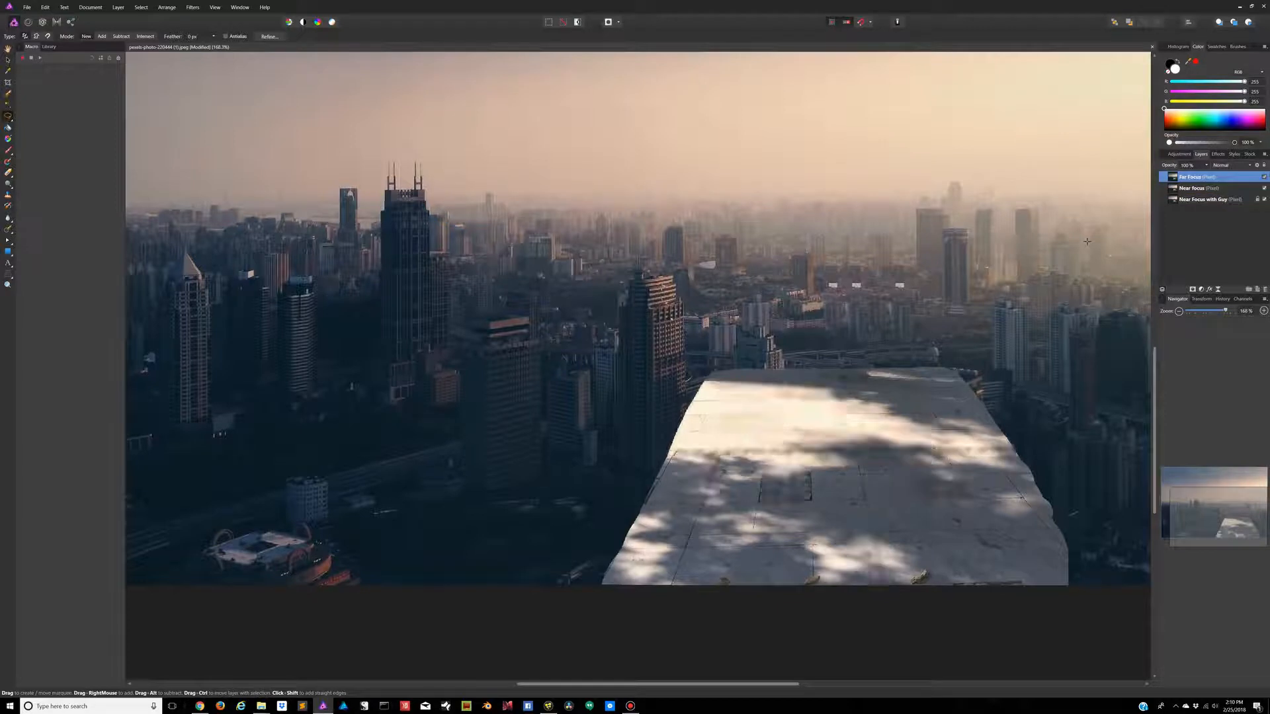
pyautogui.hotkey('ctrl', 'z')
pyautogui.hotkey('ctrl', 'z')
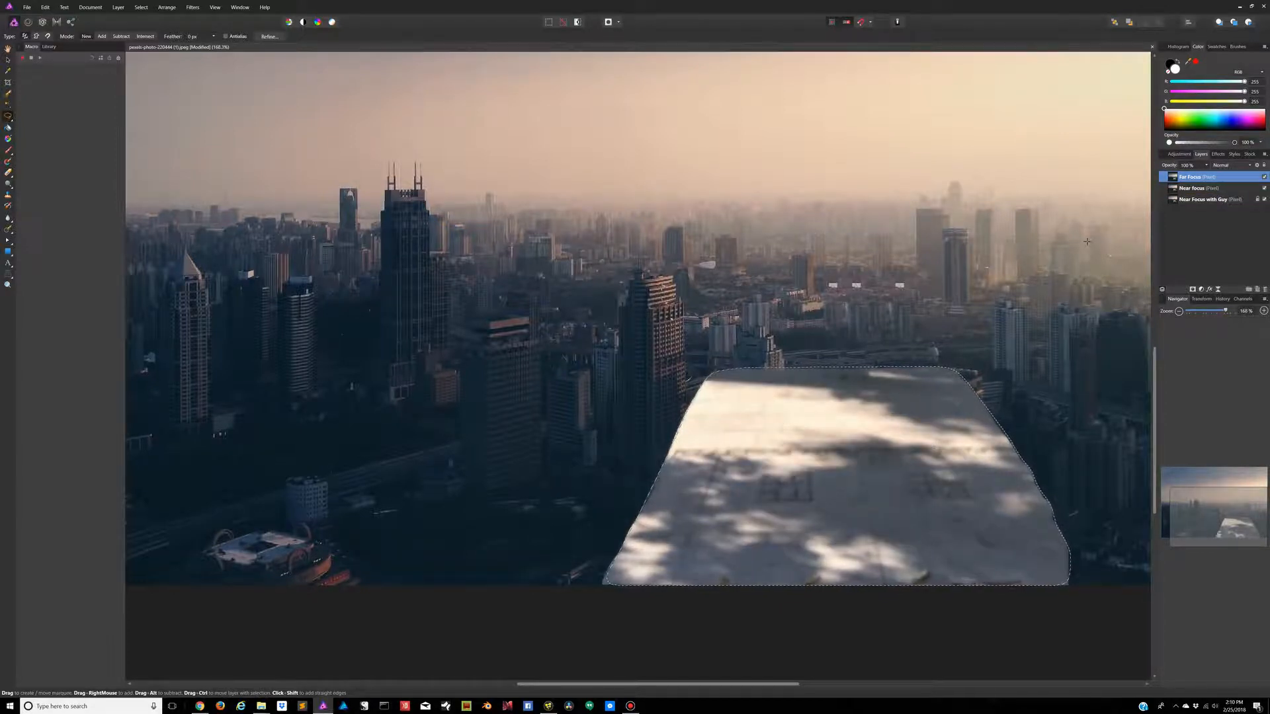
# Hide and lock the Far Focus layer, and make the Near focus layer active.
pyautogui.click(1263, 178)
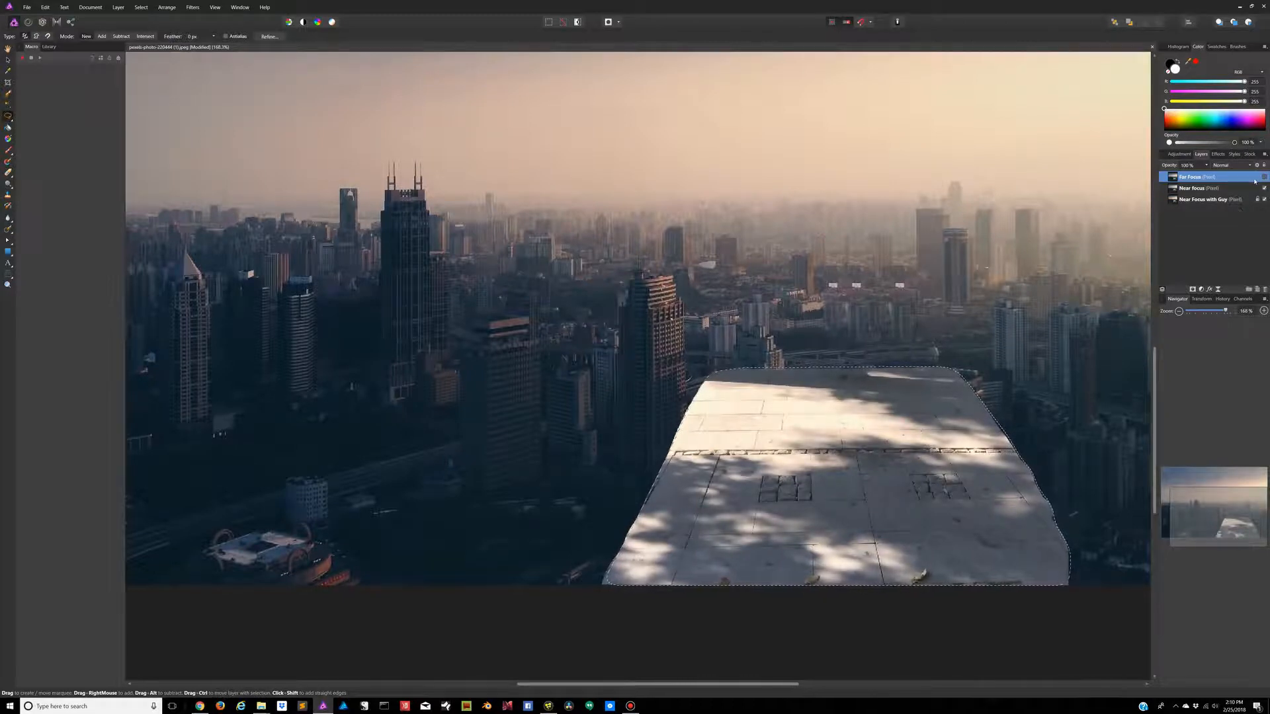
pyautogui.click(1253, 179)
pyautogui.click(1262, 165)
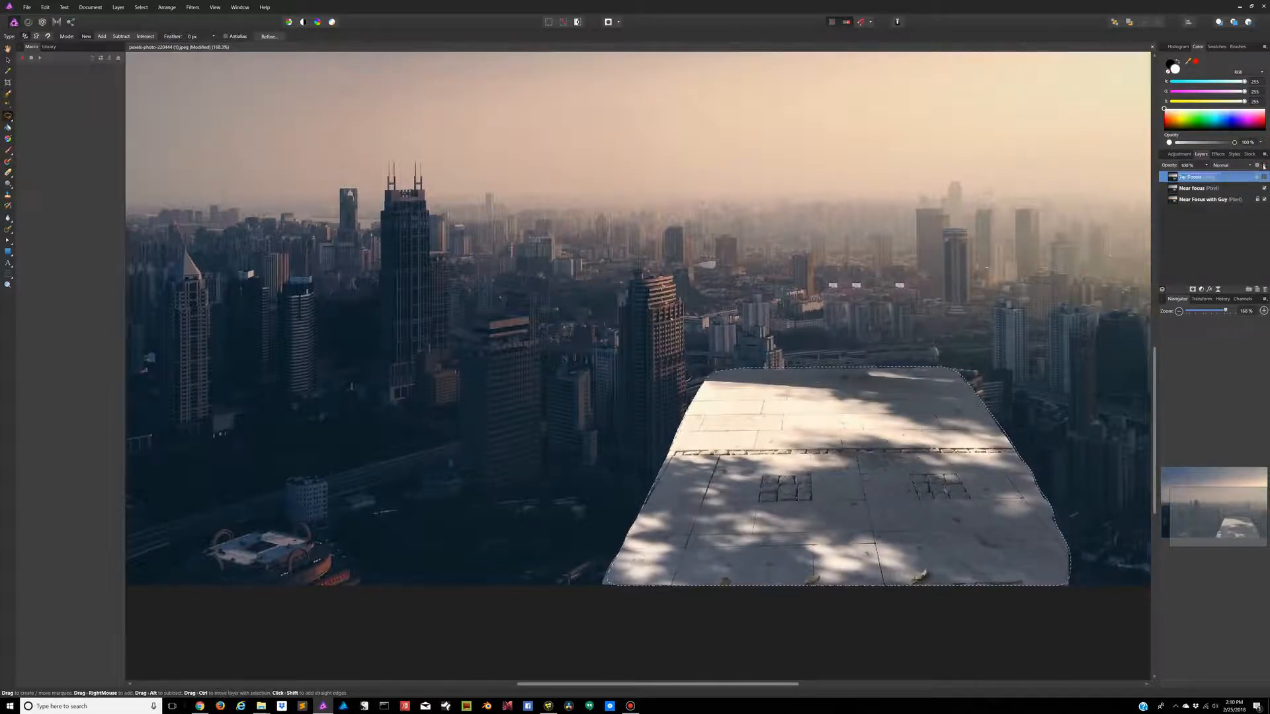
pyautogui.click(1235, 188)
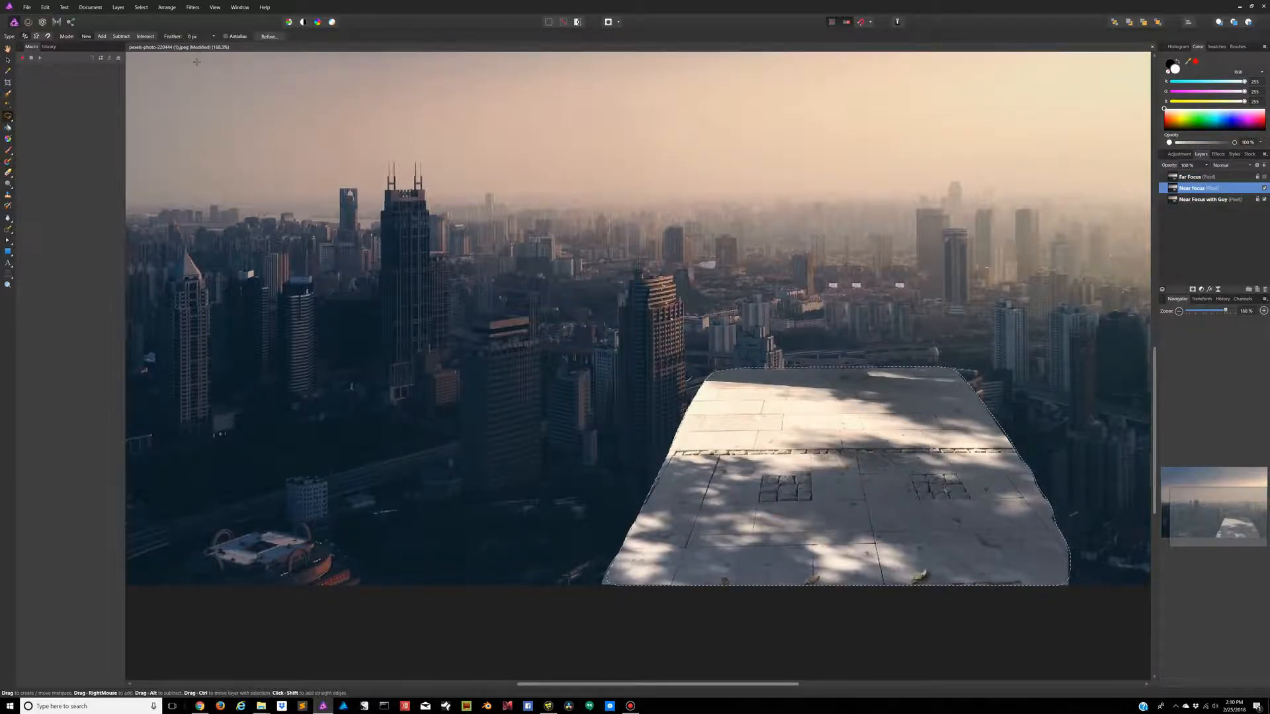
# Invert the pixel selection so it covers the city and sky around the ledge.
pyautogui.click(141, 8)
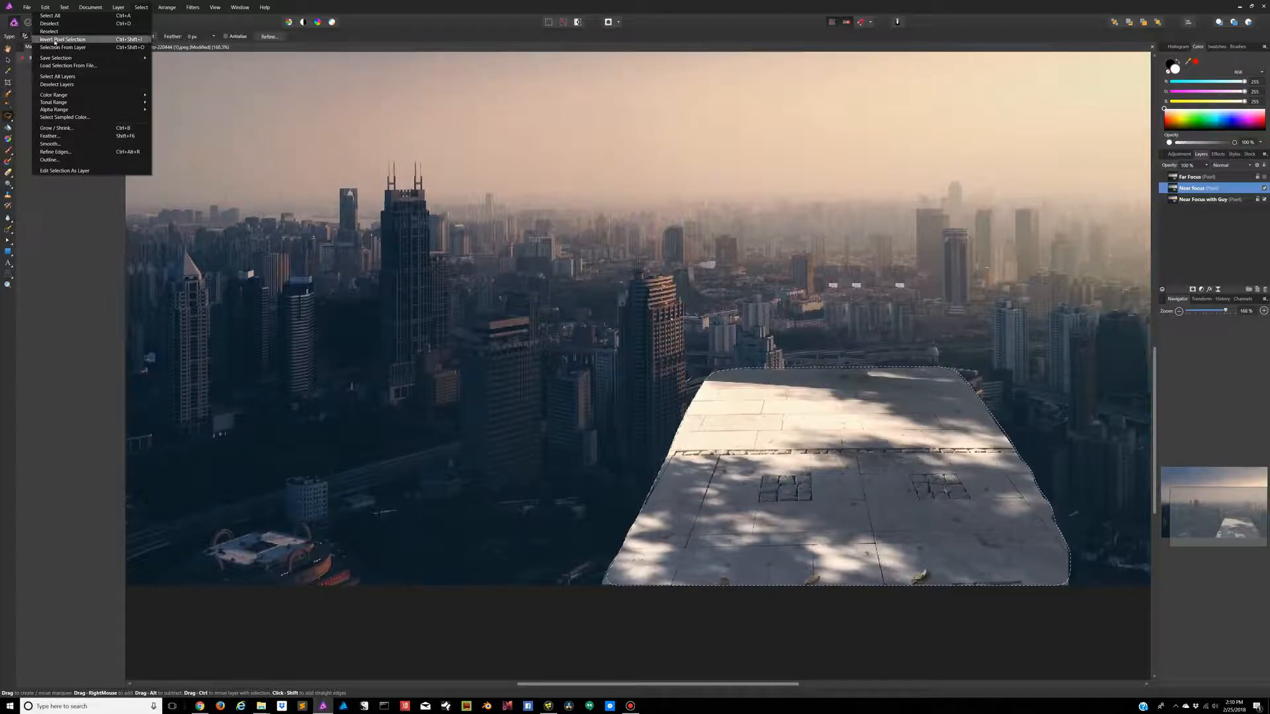
pyautogui.click(55, 41)
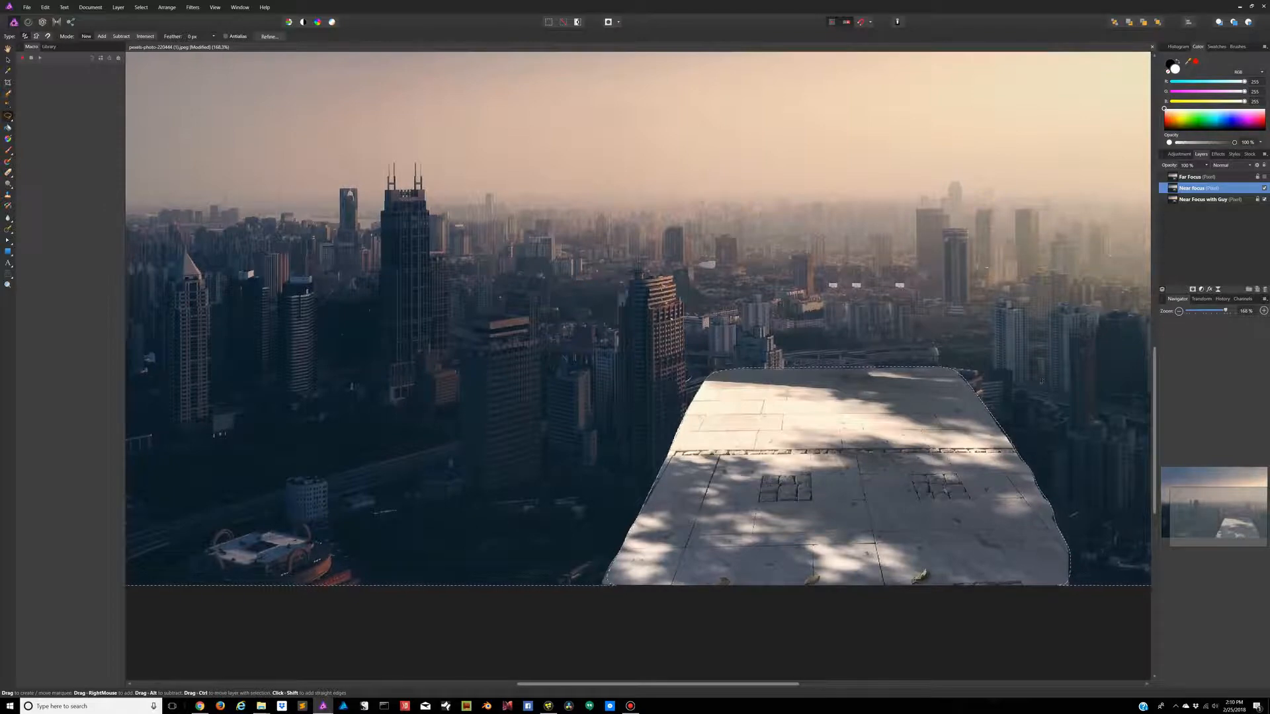
pyautogui.scroll(3, 685, 347)
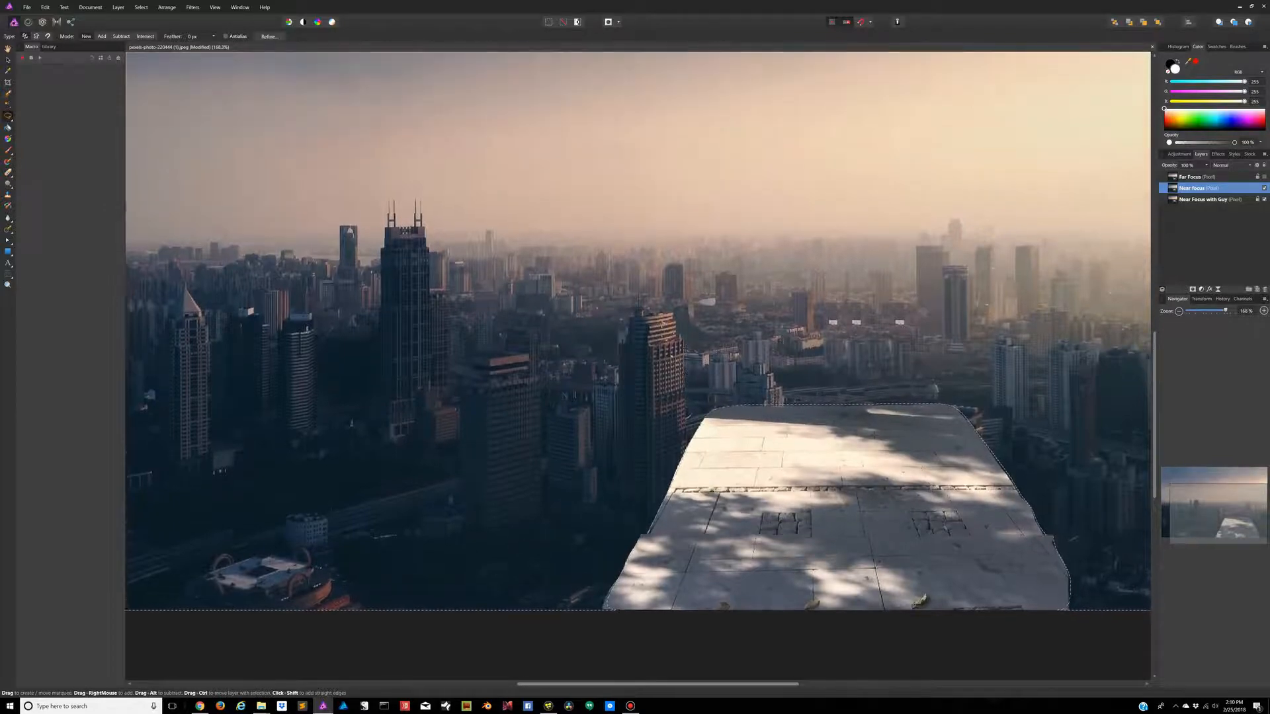
pyautogui.scroll(8, 685, 348)
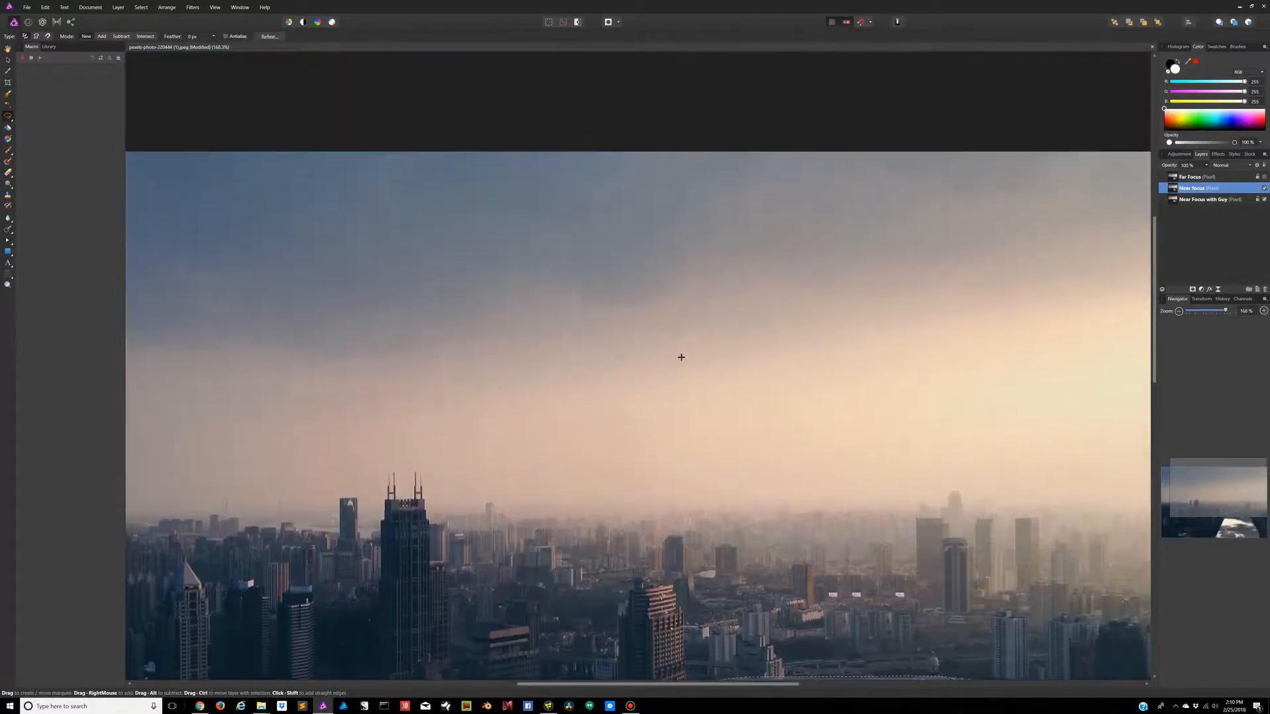
pyautogui.scroll(-12, 681, 358)
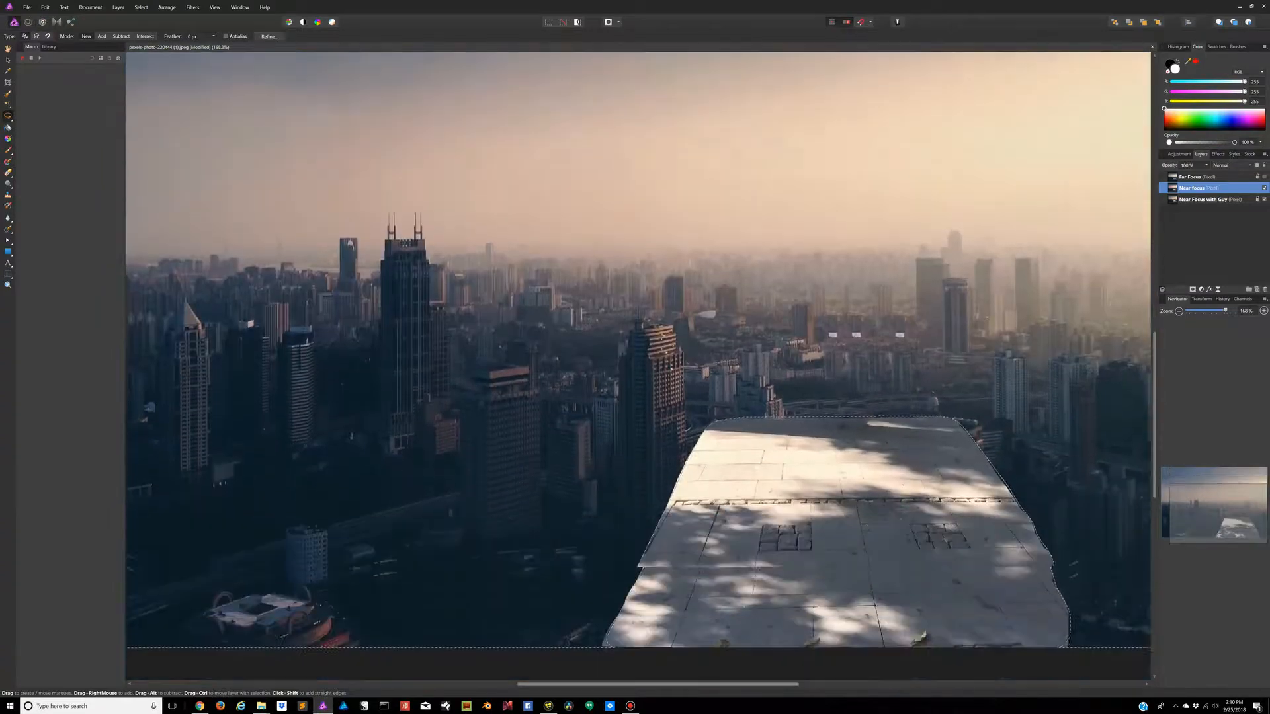
pyautogui.scroll(3, 728, 359)
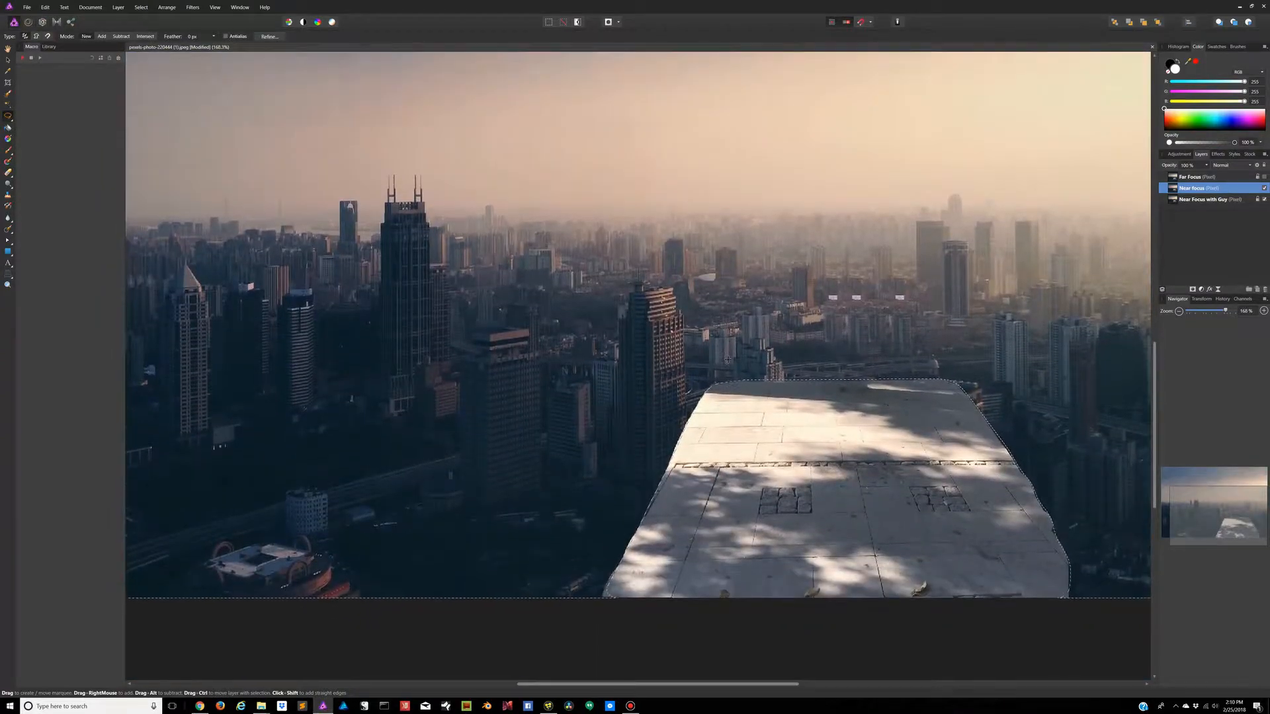
pyautogui.scroll(-4, 728, 359)
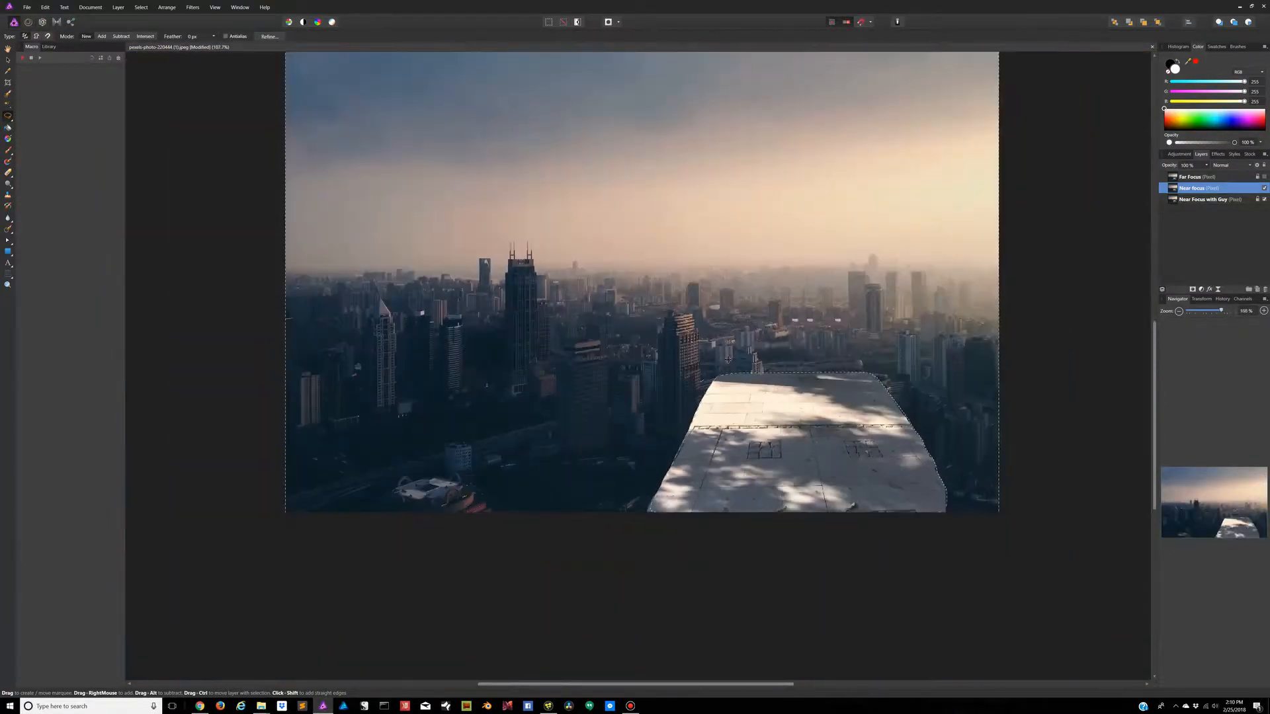
pyautogui.scroll(-1, 728, 359)
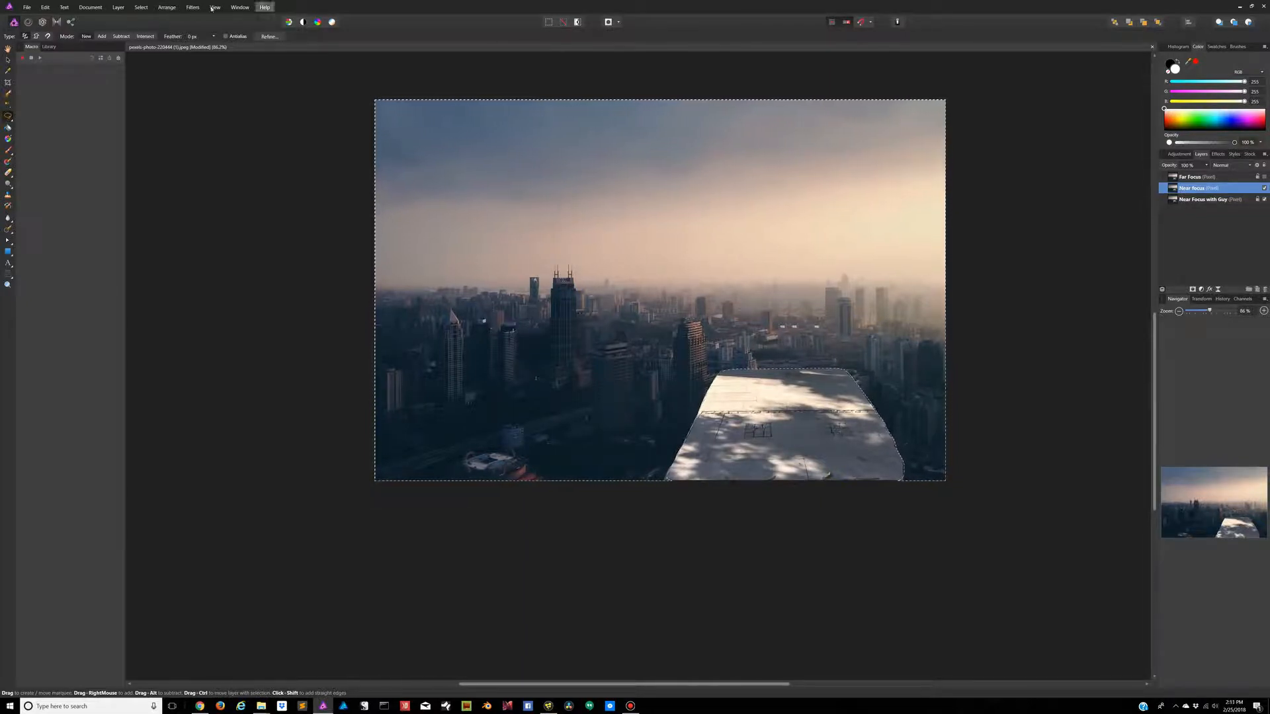
# Apply a Gaussian Blur to the selected city and sky on the Near focus layer, keeping the last-used radius.
pyautogui.click(190, 8)
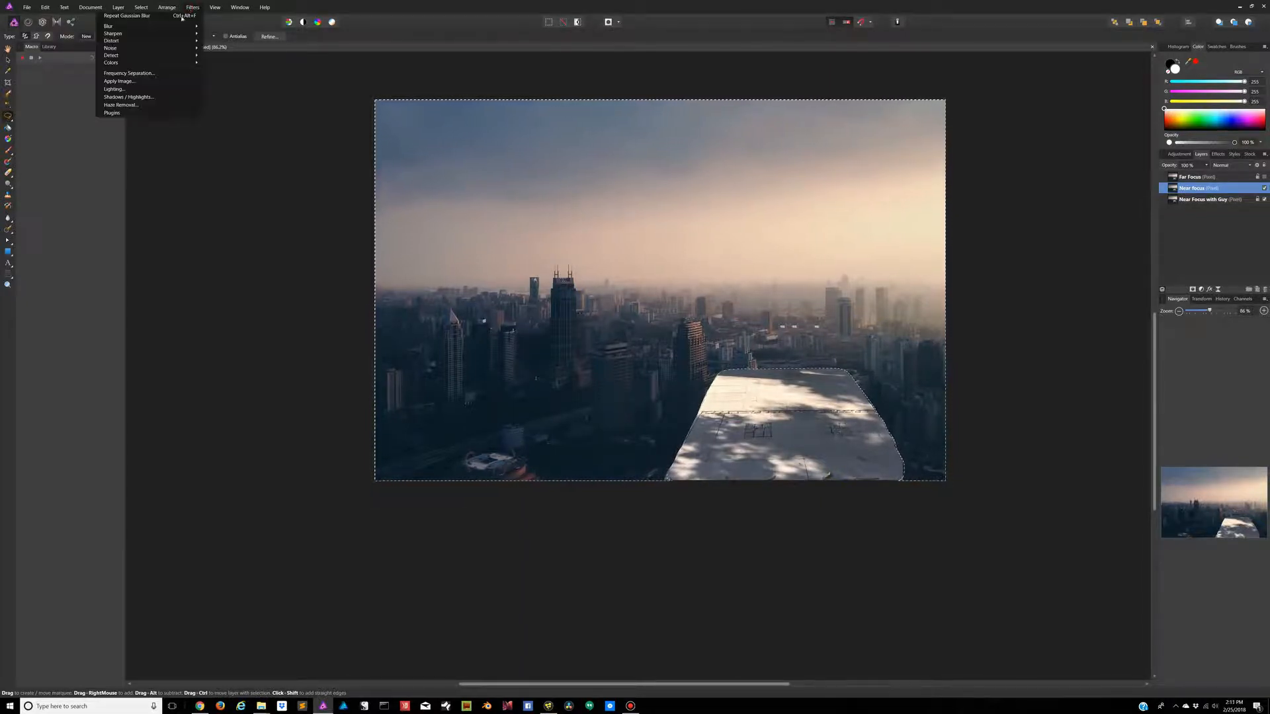
pyautogui.moveTo(109, 27)
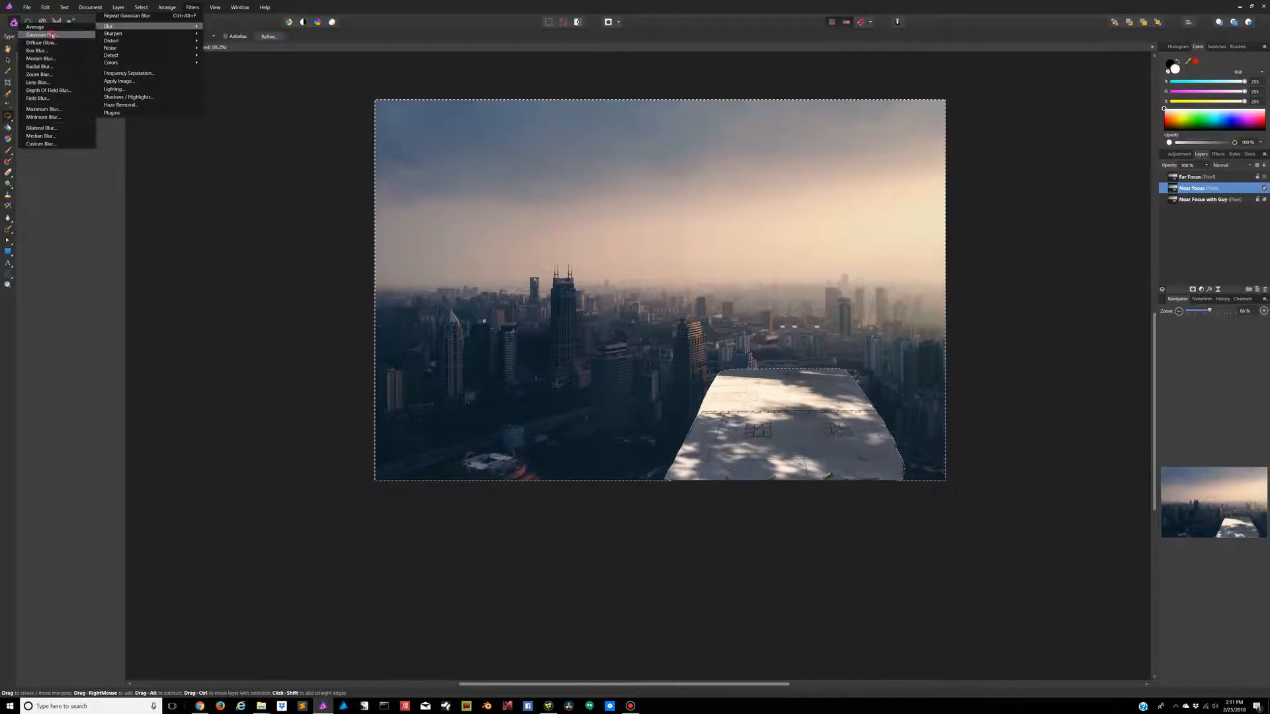
pyautogui.click(52, 36)
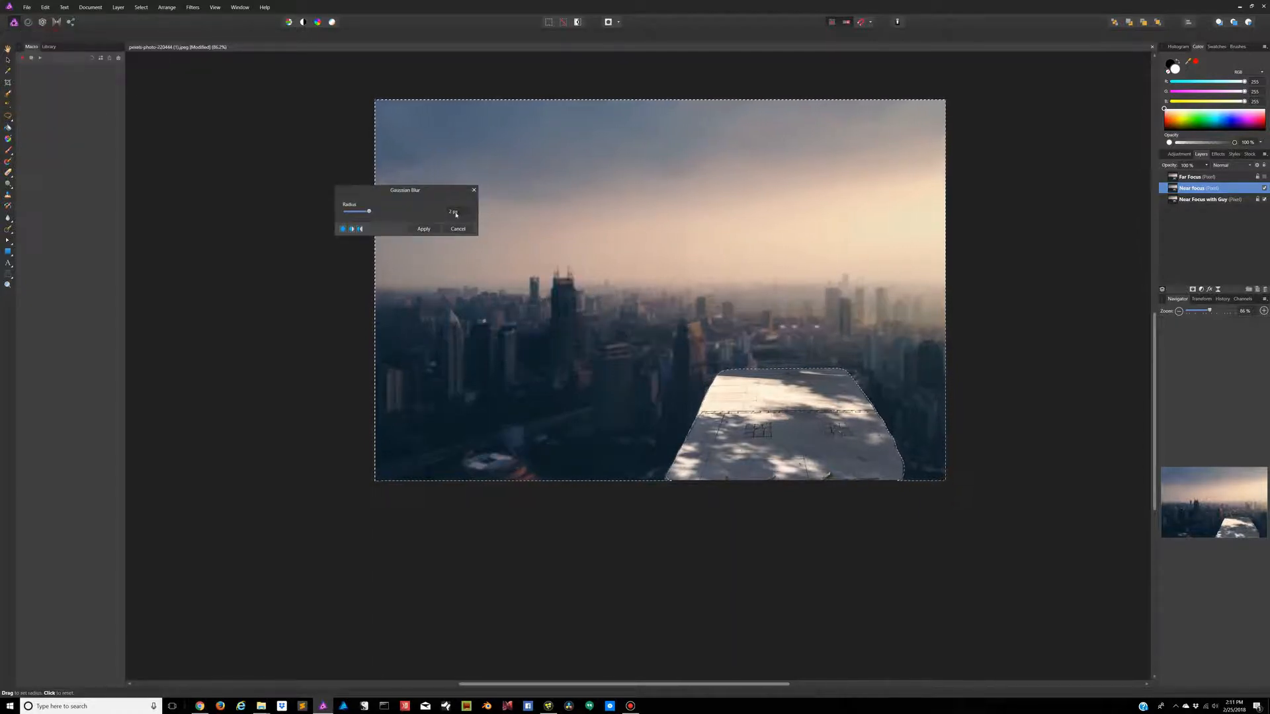
pyautogui.moveTo(443, 191); pyautogui.dragTo(307, 195)
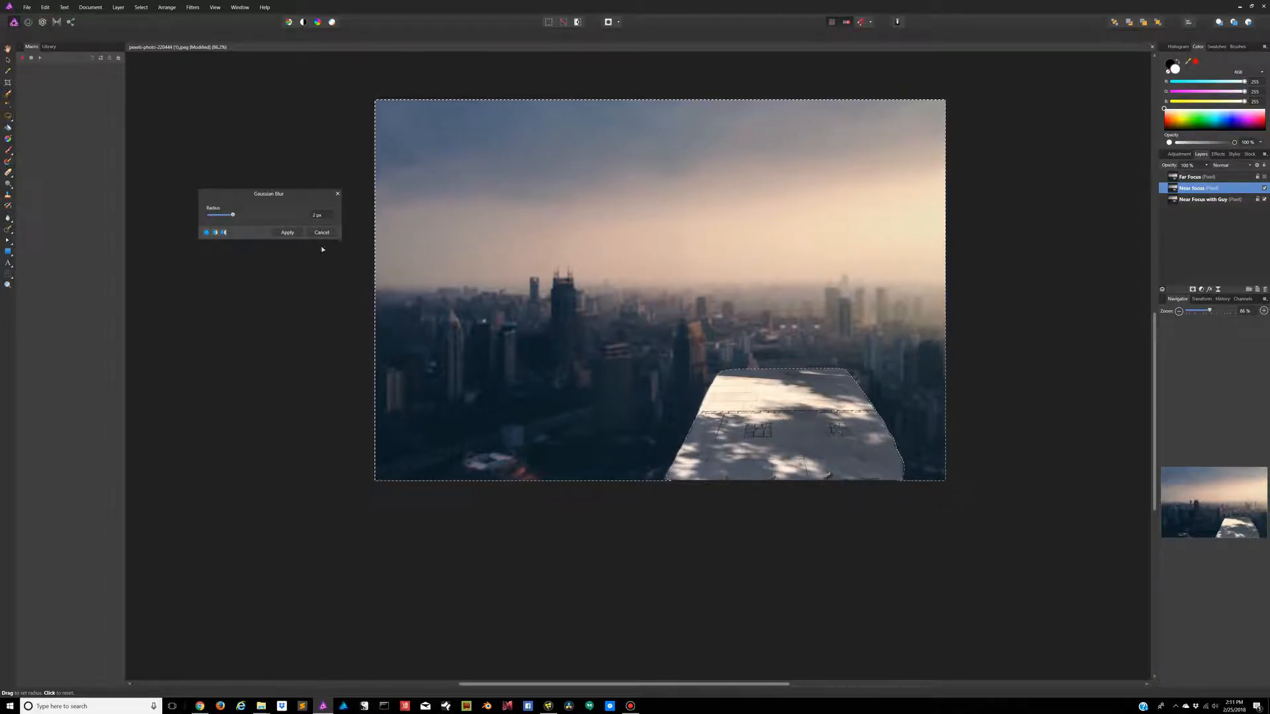
pyautogui.click(288, 232)
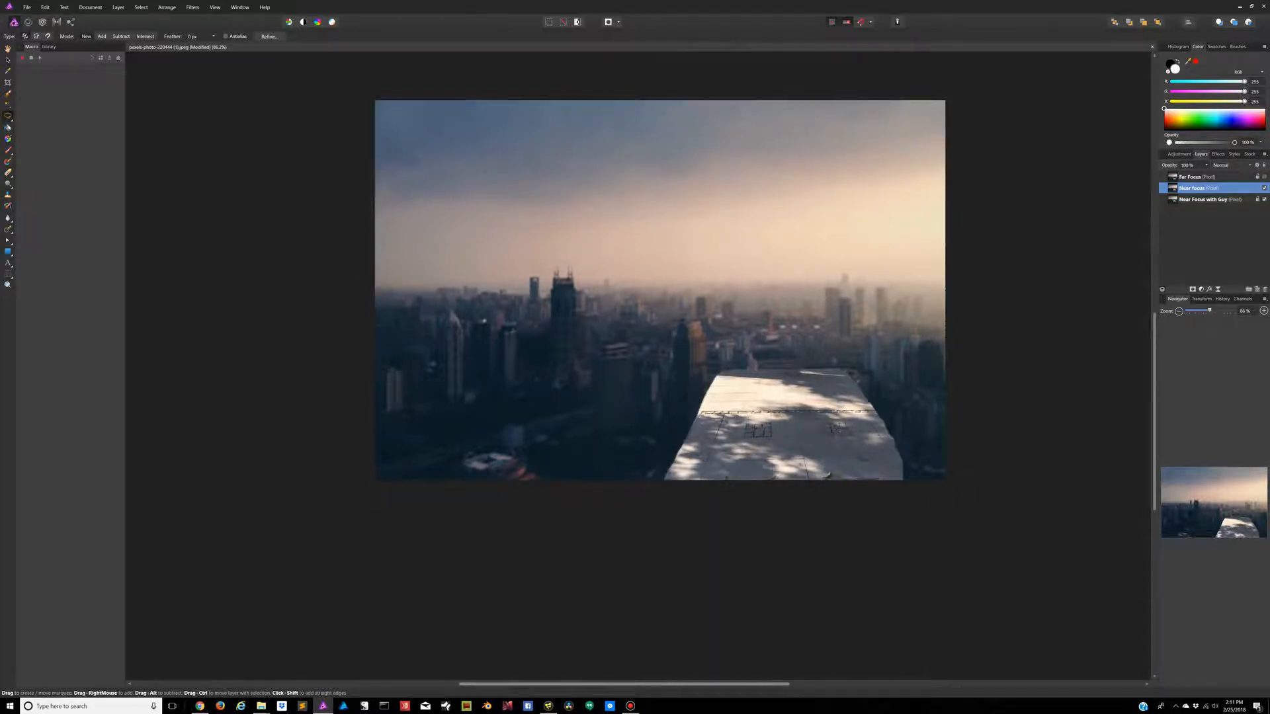
# Lock and hide the Near focus layer, and make the Near Focus with Guy layer active.
pyautogui.doubleClick(1256, 188)
pyautogui.click(1263, 189)
pyautogui.click(1202, 202)
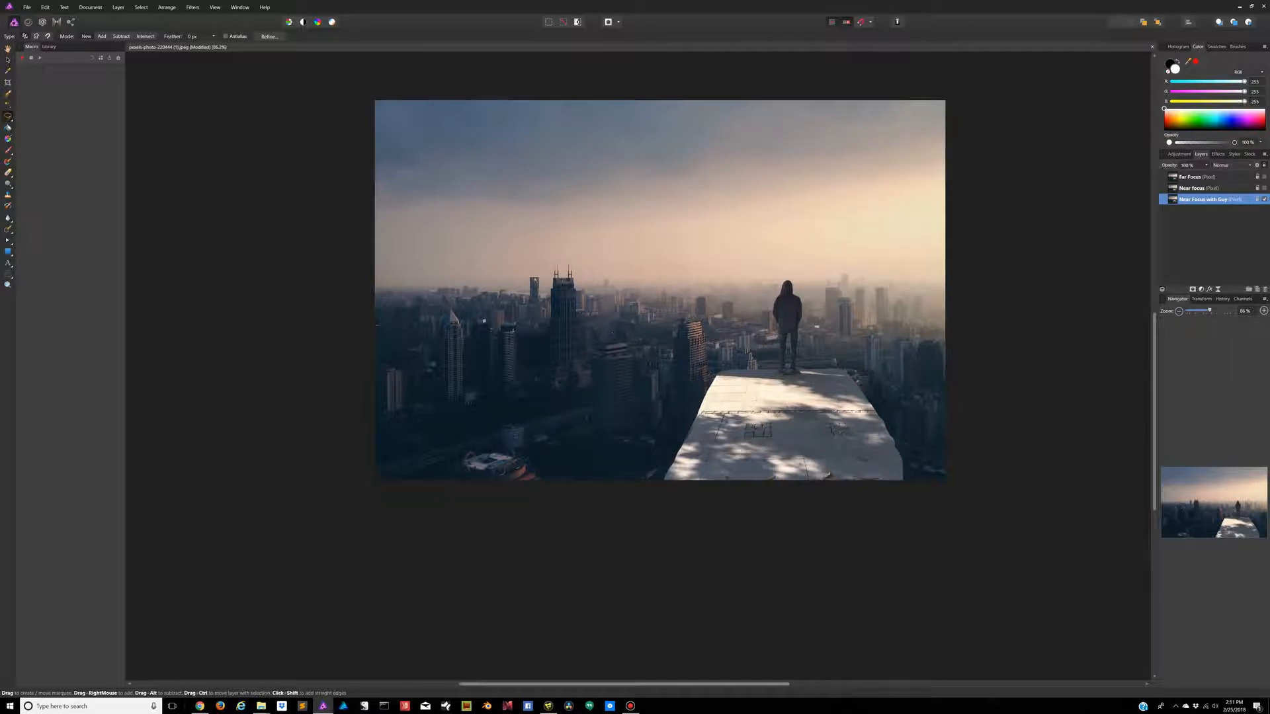
# Trace a freehand selection around the stone ledge and the man standing on it.
pyautogui.moveTo(806, 415)
pyautogui.mouseDown()
pyautogui.moveTo(686, 436)
pyautogui.moveTo(681, 419)
pyautogui.mouseUp()
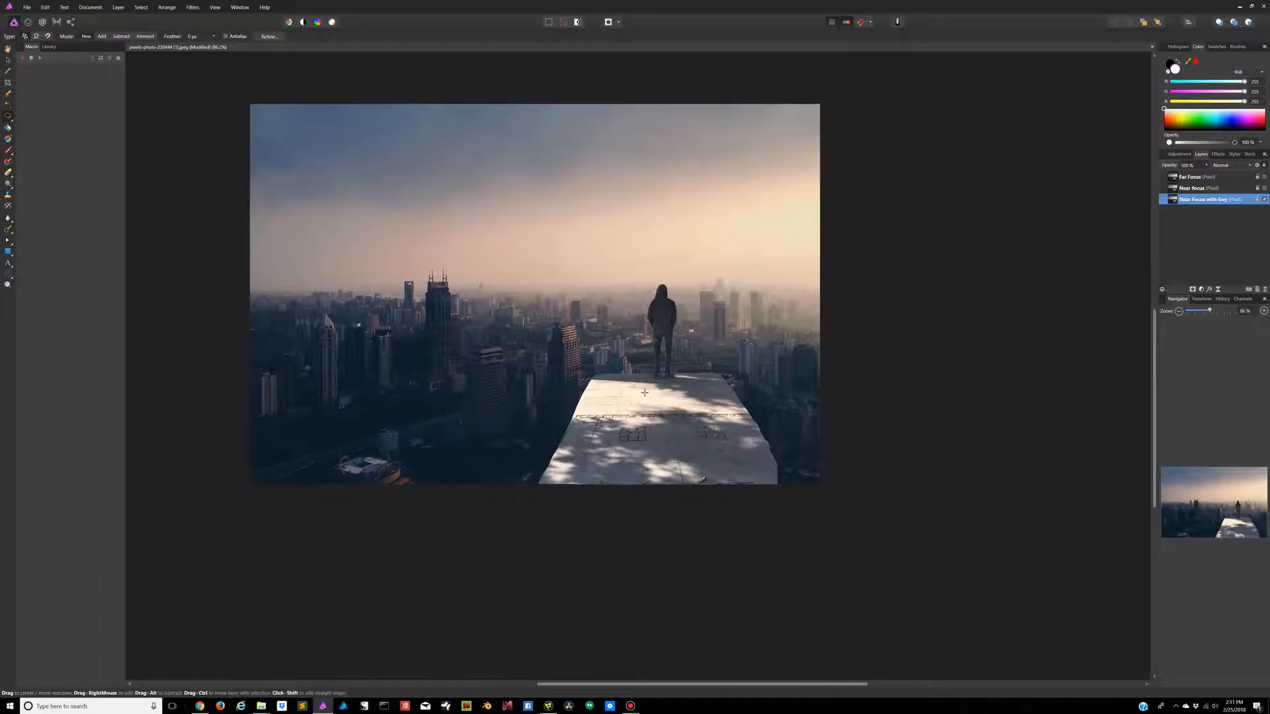
pyautogui.scroll(6, 644, 392)
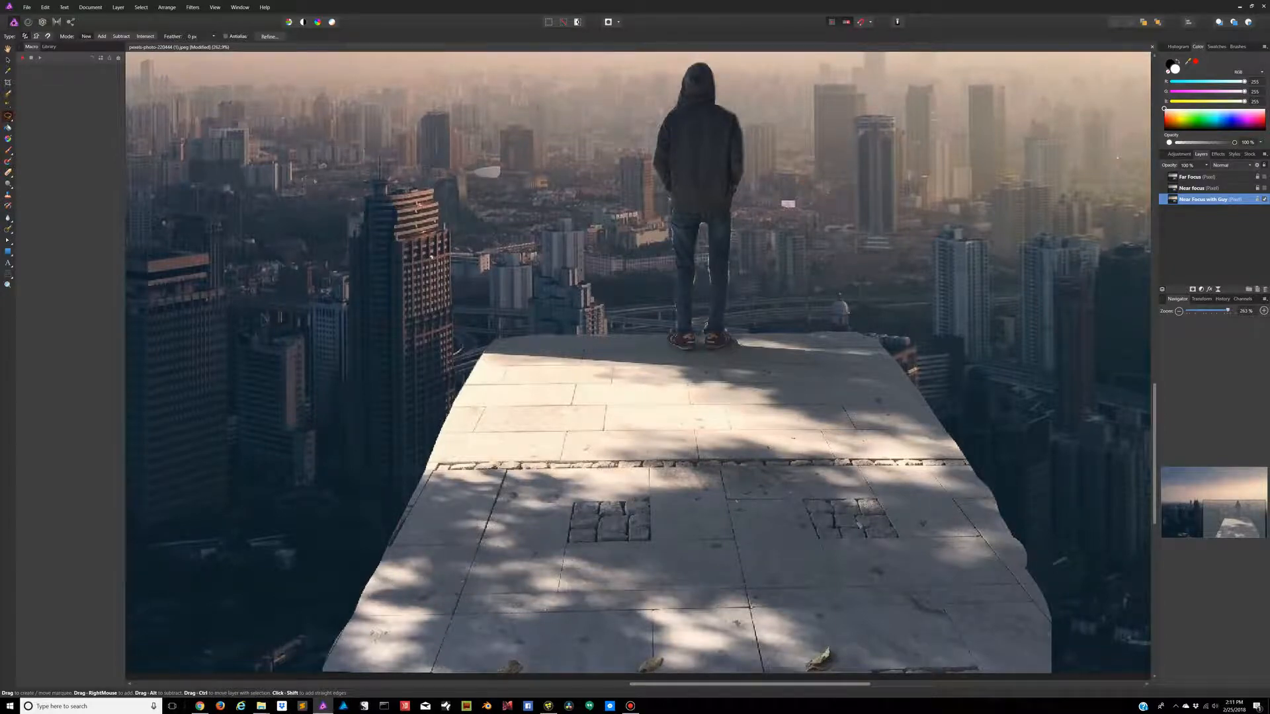
pyautogui.moveTo(319, 674)
pyautogui.mouseDown()
pyautogui.moveTo(490, 344)
pyautogui.moveTo(673, 334)
pyautogui.moveTo(676, 261)
pyautogui.mouseUp()
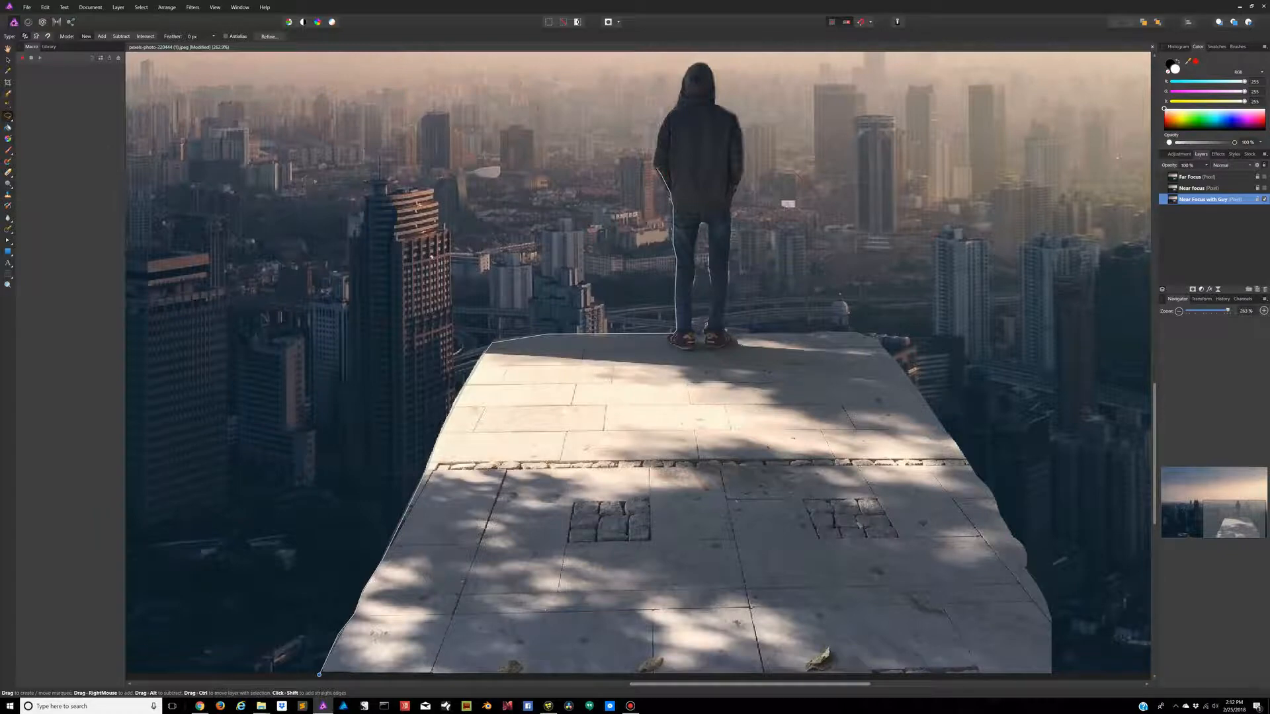
pyautogui.moveTo(653, 163)
pyautogui.mouseDown()
pyautogui.moveTo(661, 119)
pyautogui.moveTo(700, 61)
pyautogui.moveTo(714, 104)
pyautogui.moveTo(742, 133)
pyautogui.moveTo(742, 173)
pyautogui.mouseUp()
pyautogui.moveTo(729, 213); pyautogui.dragTo(727, 309)
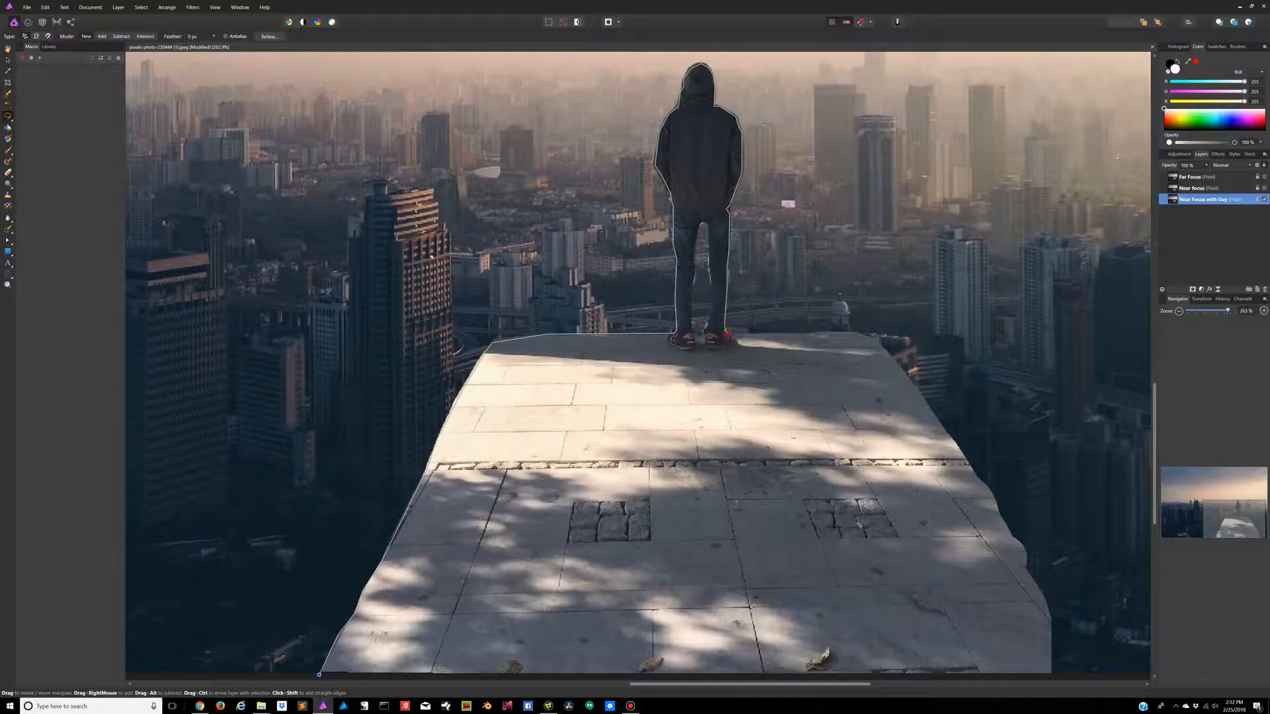
pyautogui.keyDown('shift'); pyautogui.click(725, 330); pyautogui.keyUp('shift')
pyautogui.keyDown('shift'); pyautogui.click(874, 340); pyautogui.keyUp('shift')
pyautogui.moveTo(1023, 568)
pyautogui.mouseDown()
pyautogui.moveTo(1051, 617)
pyautogui.moveTo(1051, 675)
pyautogui.mouseUp()
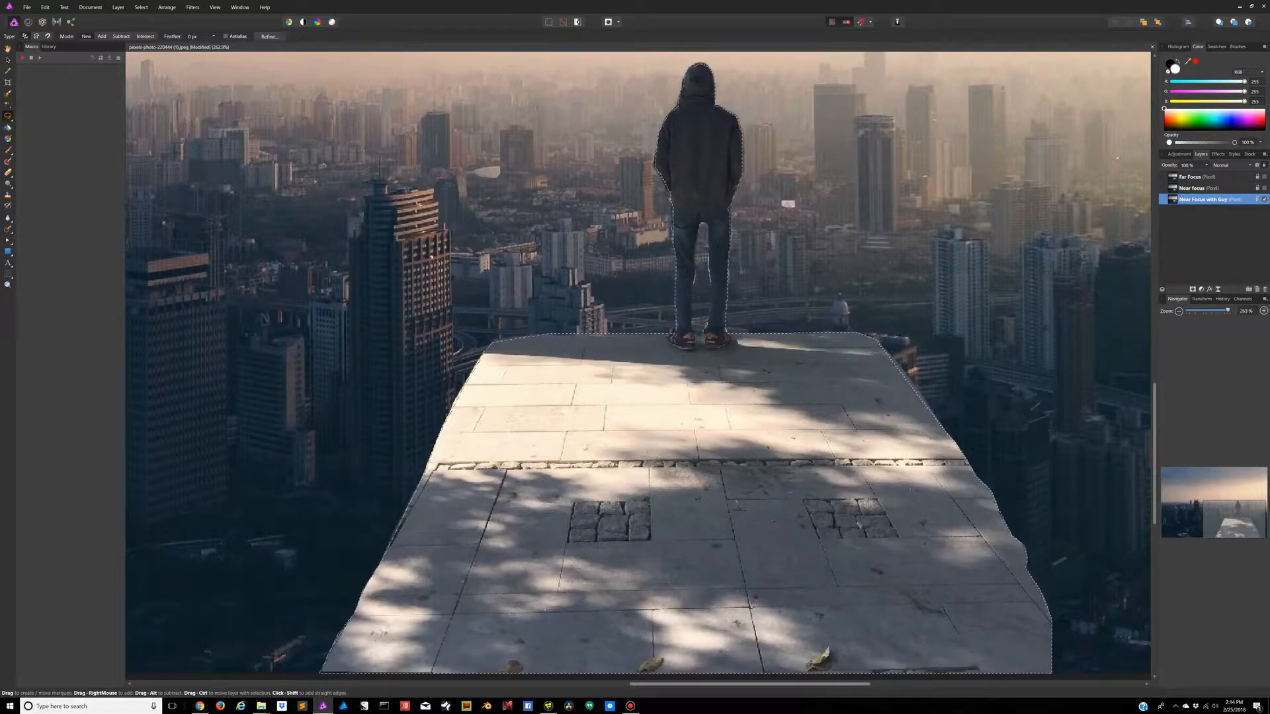
# Subtract the background gap between the man's legs from the selection.
pyautogui.click(122, 36)
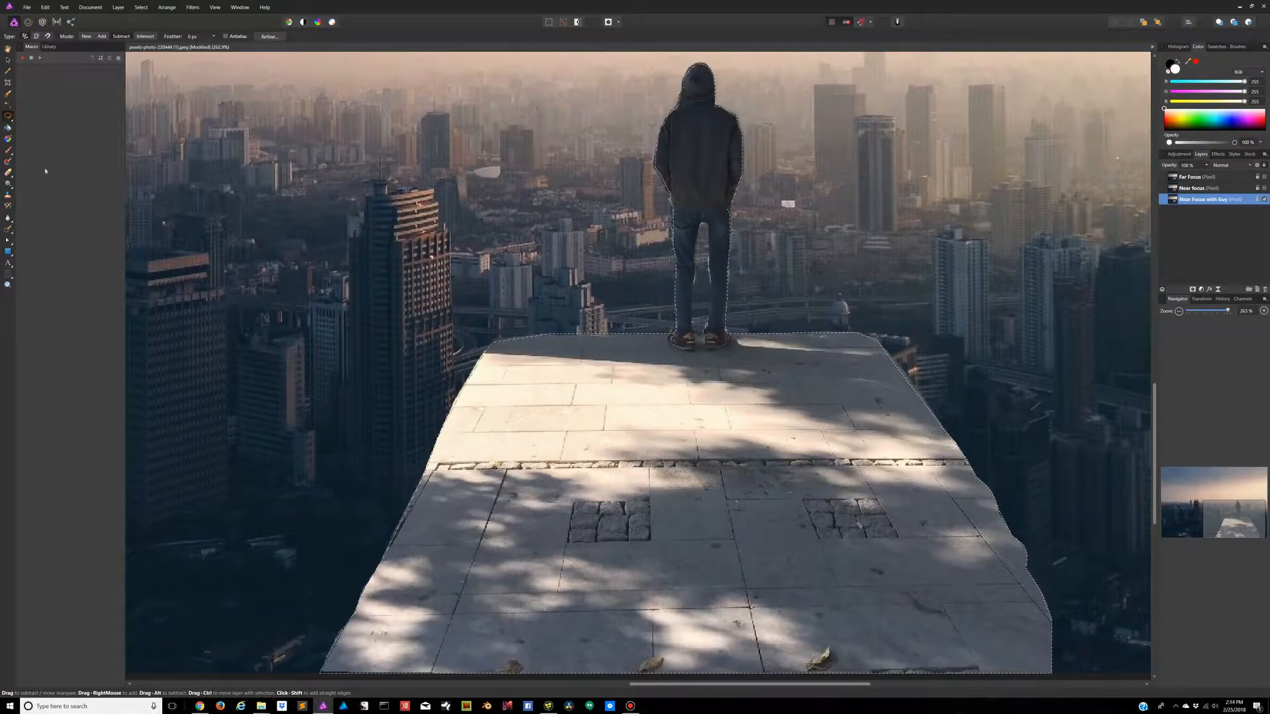
pyautogui.press('space')
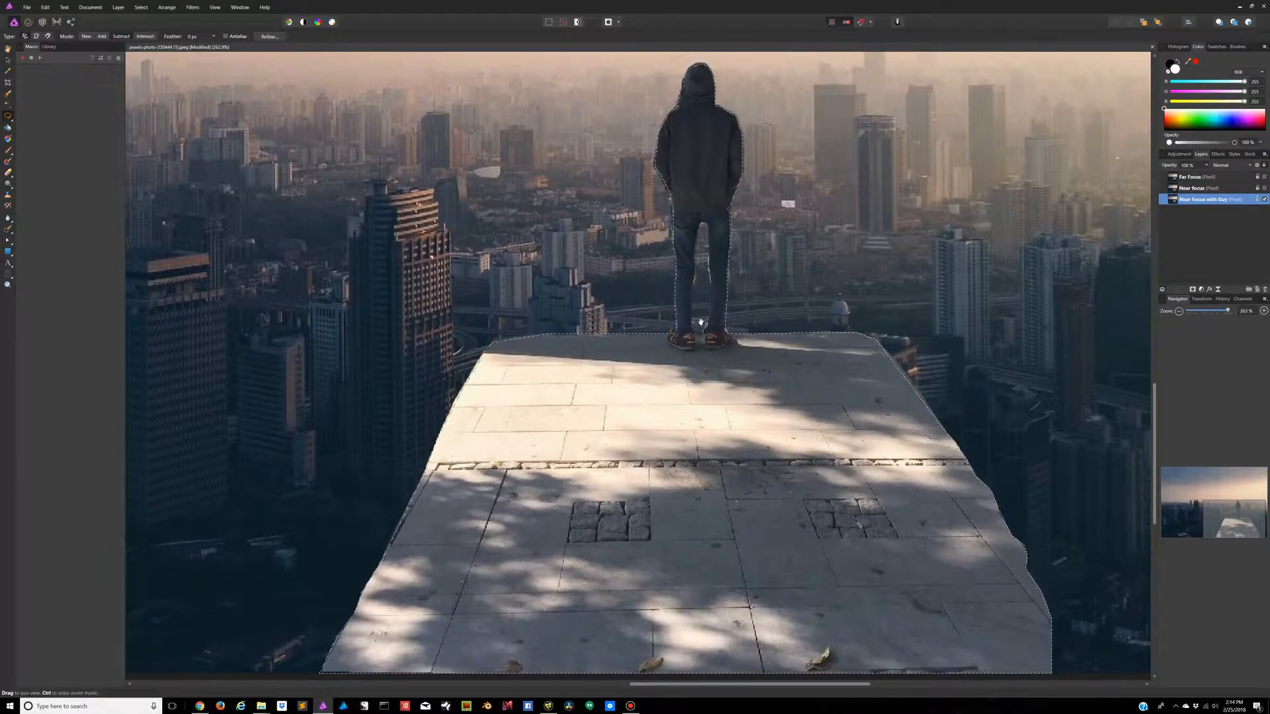
pyautogui.moveTo(701, 322); pyautogui.dragTo(674, 385)
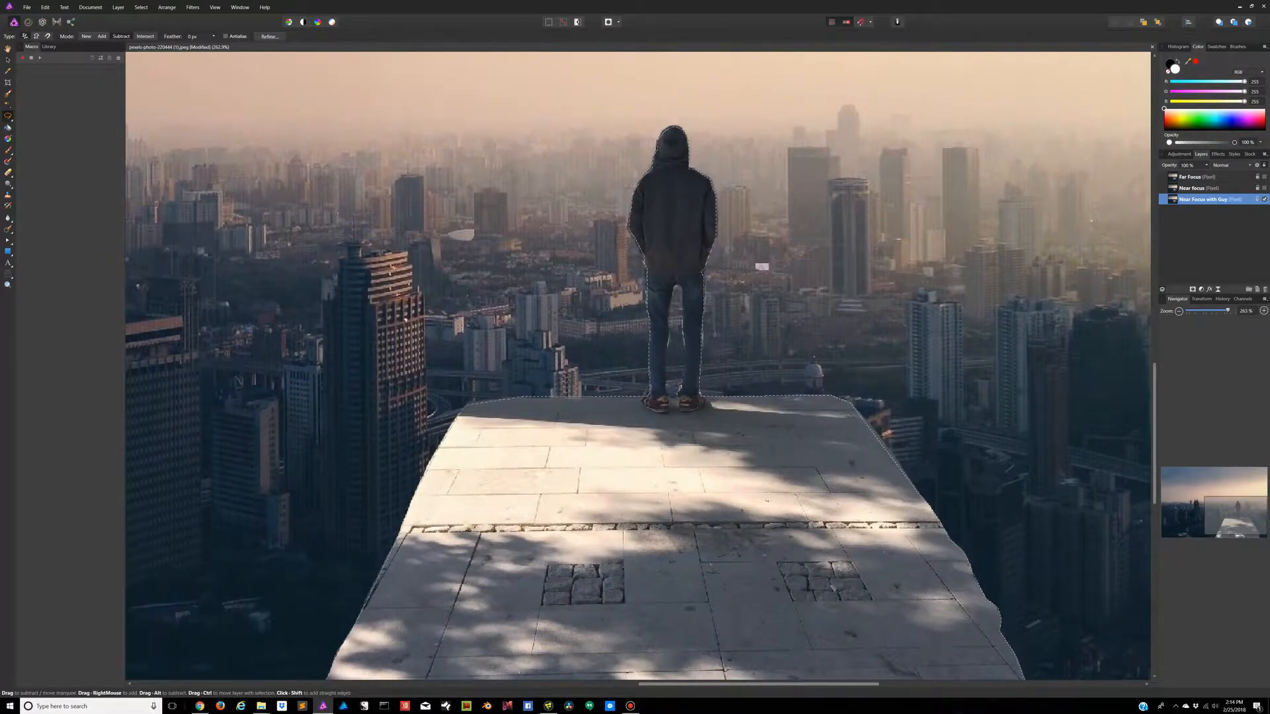
pyautogui.scroll(3, 703, 361)
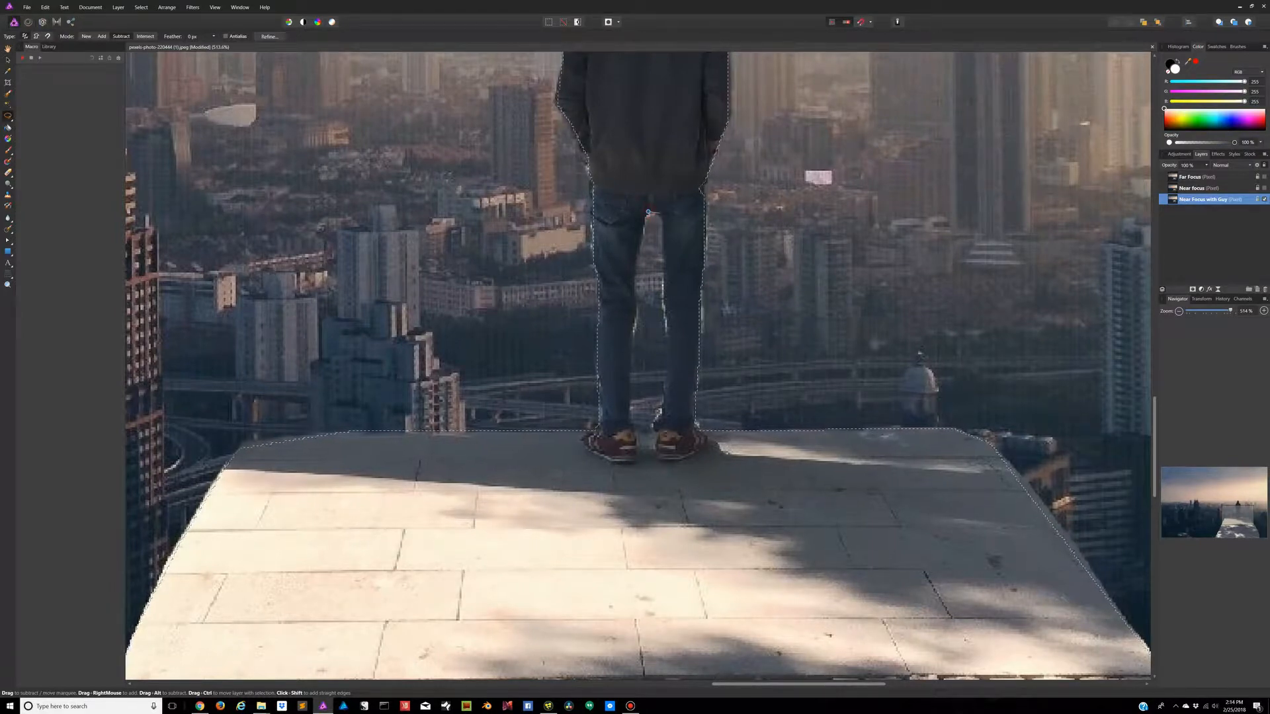
pyautogui.moveTo(662, 224); pyautogui.dragTo(664, 314)
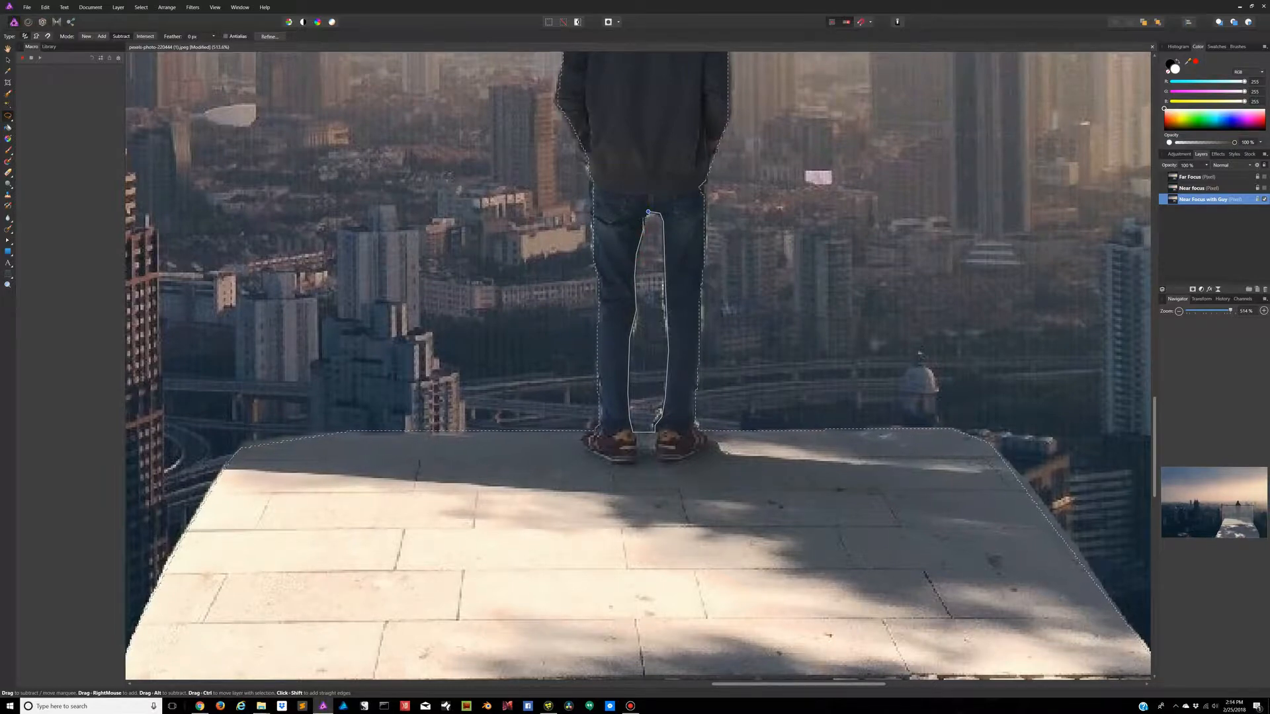
pyautogui.click(648, 212)
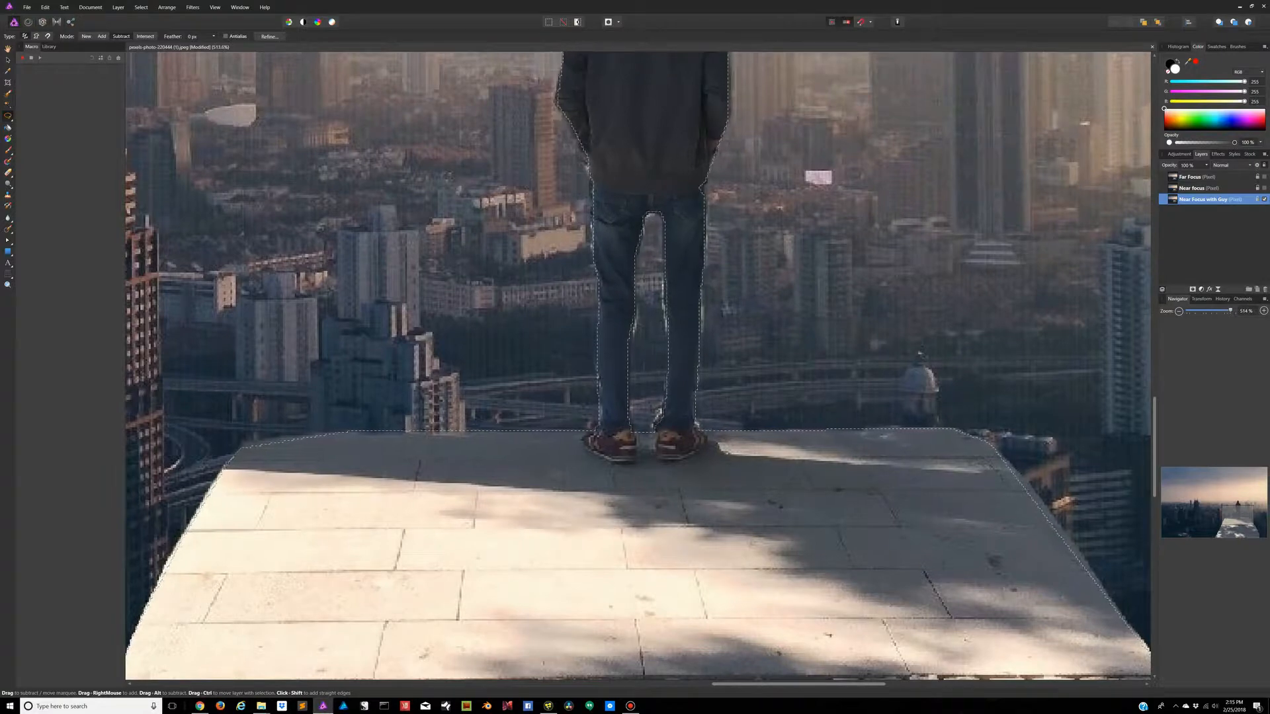
# Invert the pixel selection so it covers the city and sky around the man and ledge.
pyautogui.scroll(-6, 614, 434)
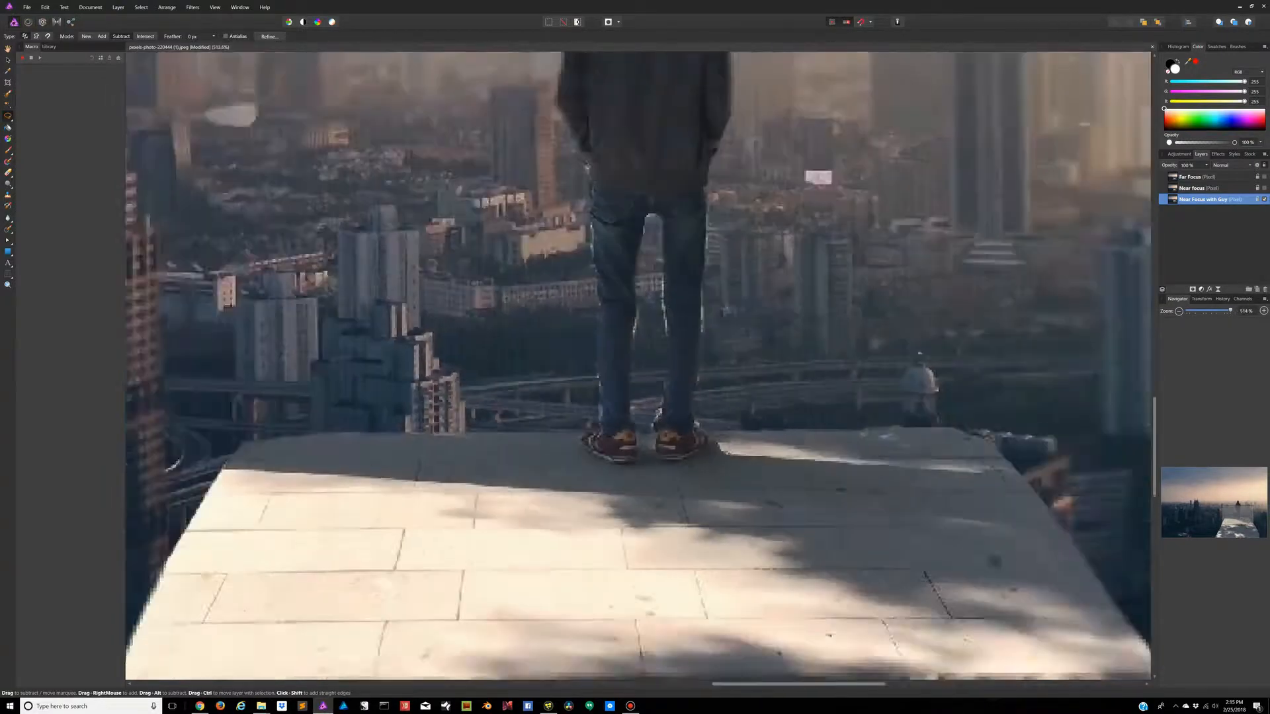
pyautogui.scroll(-2, 613, 435)
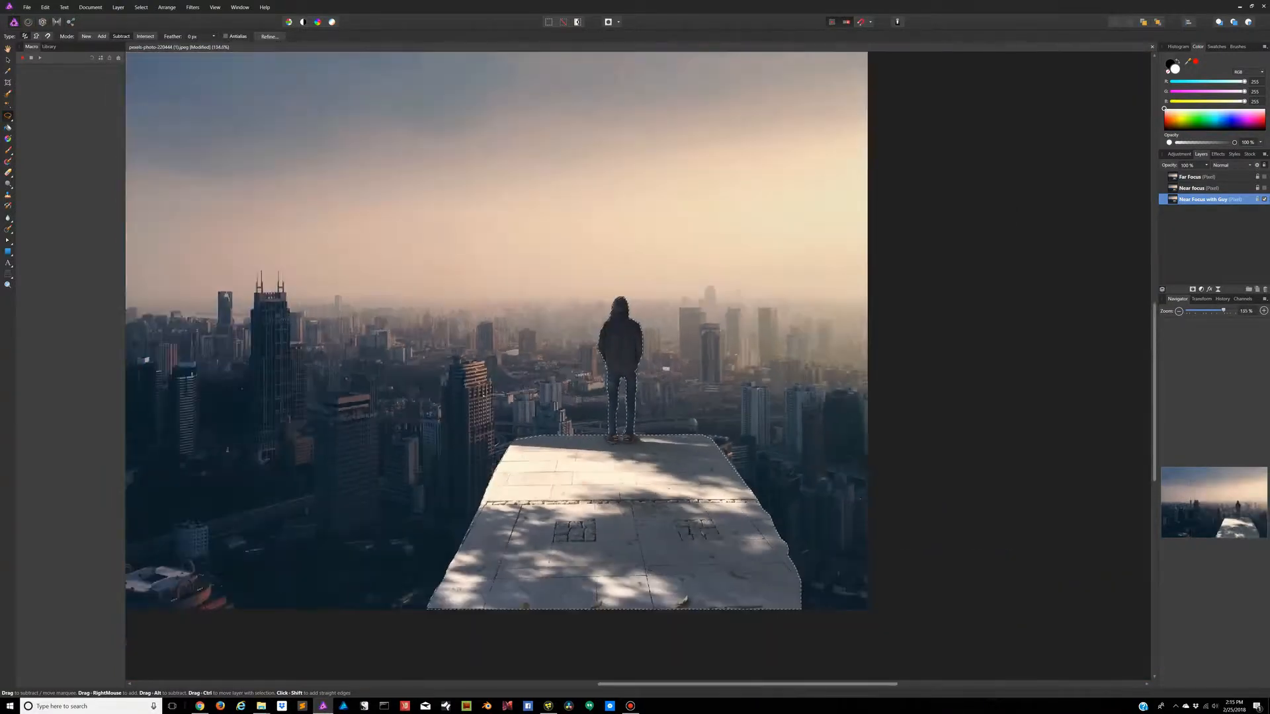
pyautogui.press('space')
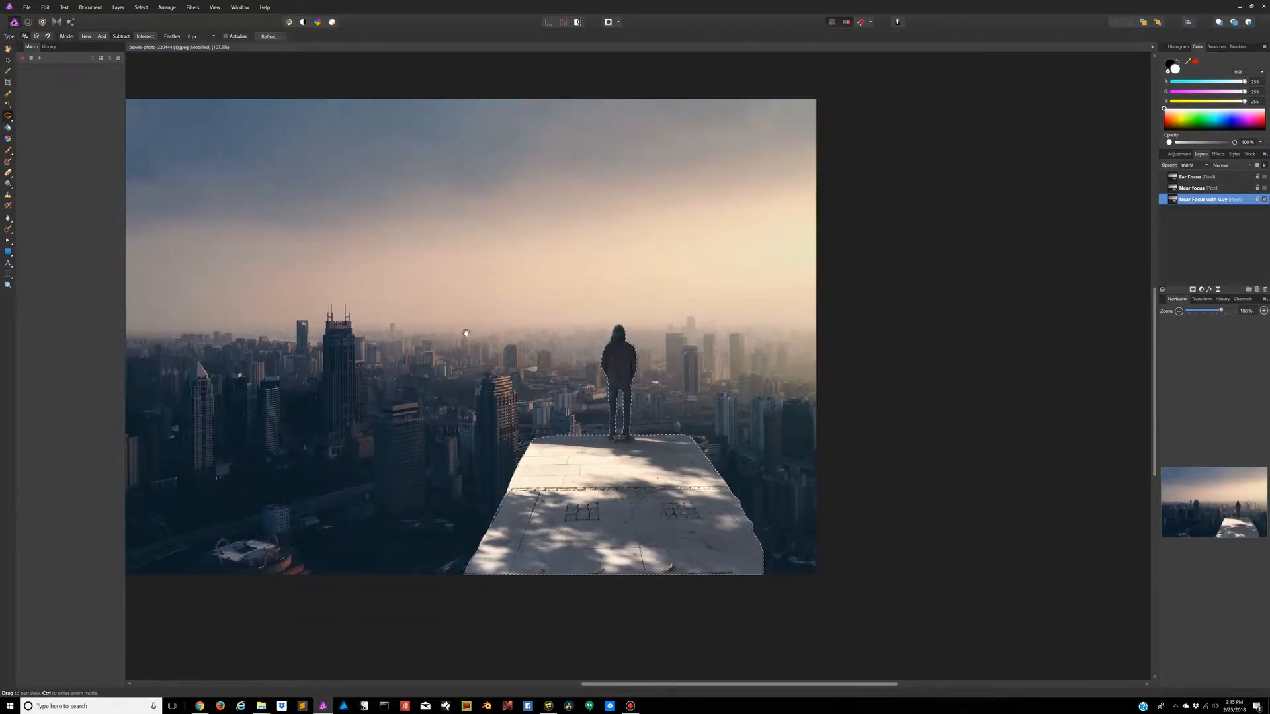
pyautogui.moveTo(465, 333); pyautogui.dragTo(681, 363)
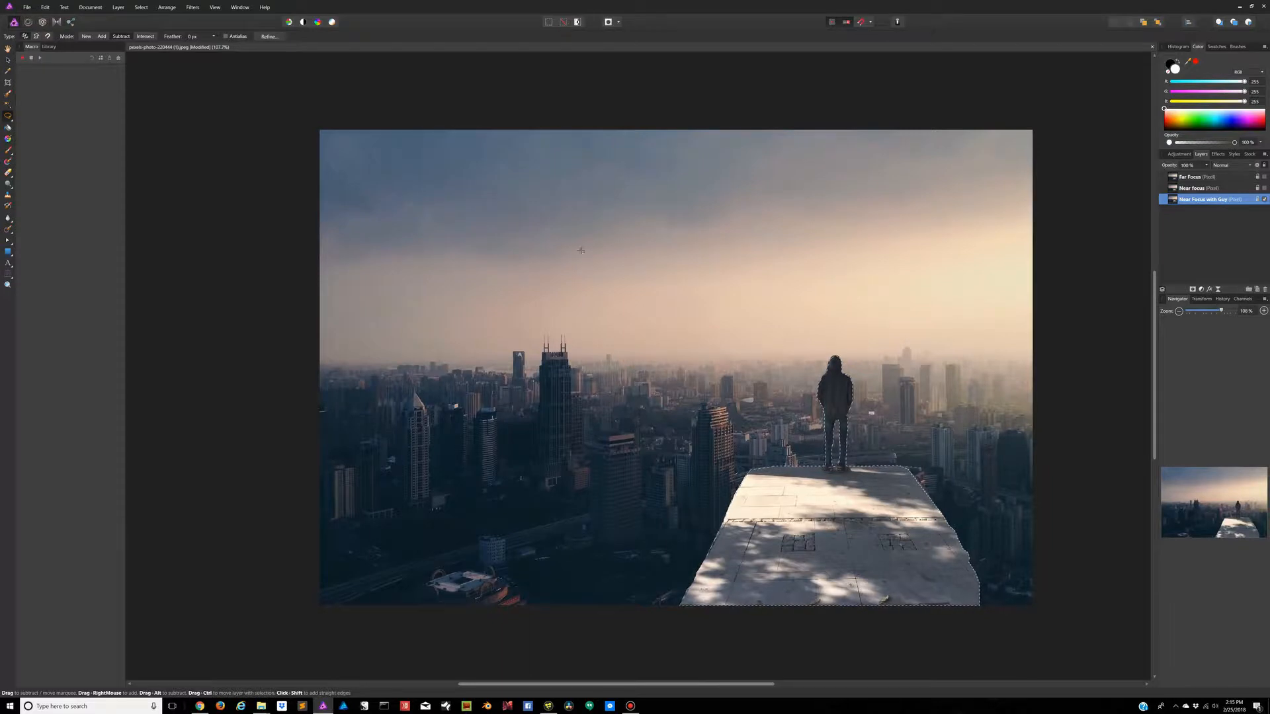
pyautogui.click(143, 6)
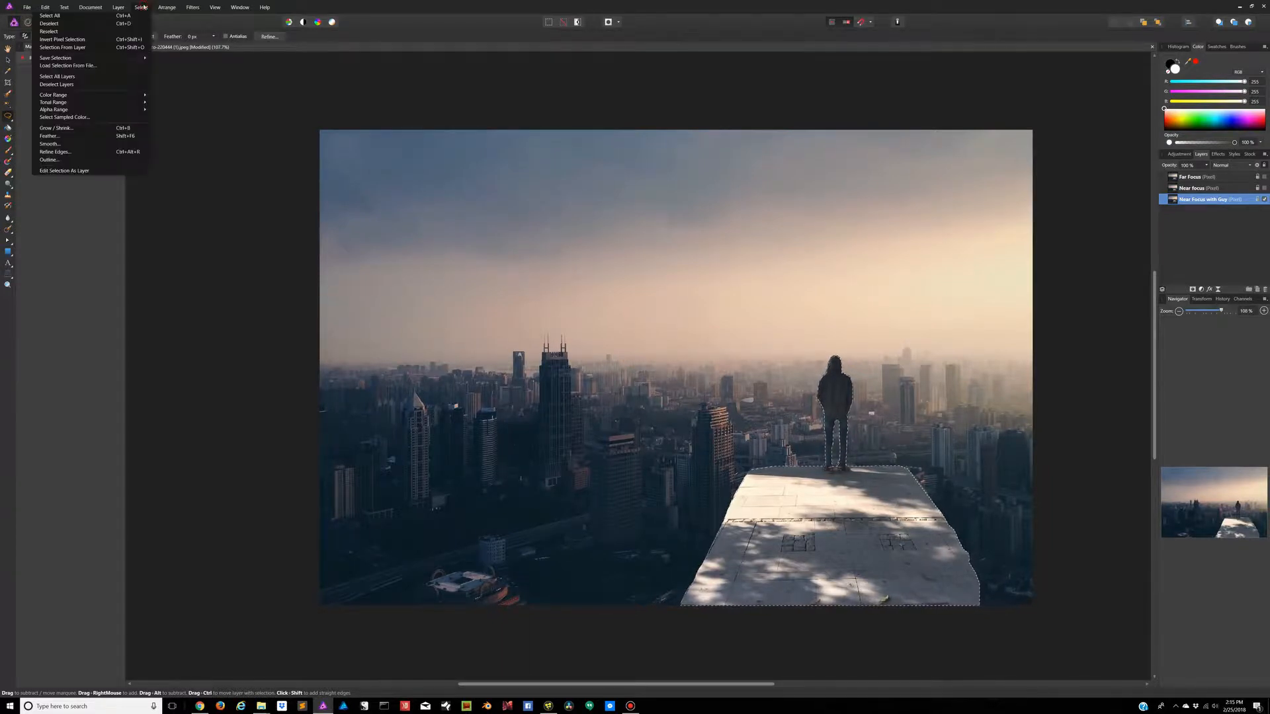
pyautogui.click(62, 39)
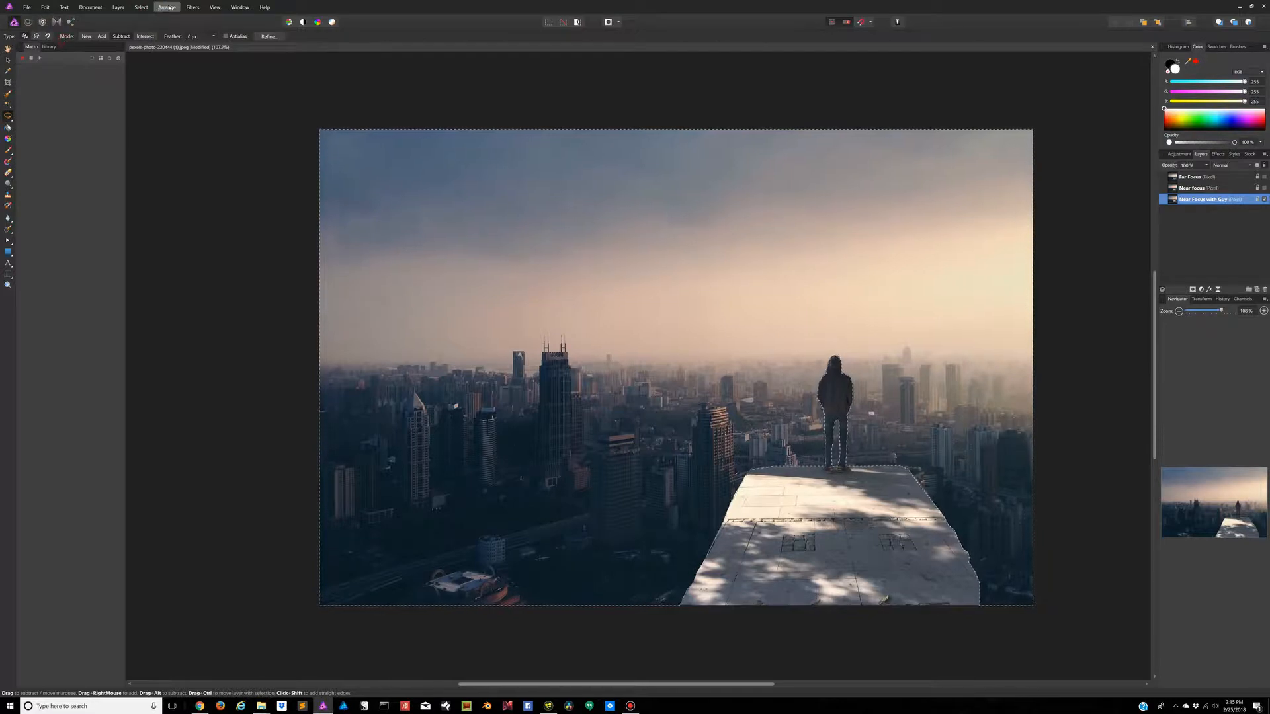
# Feather the inverted selection with a 10 px radius.
pyautogui.click(141, 8)
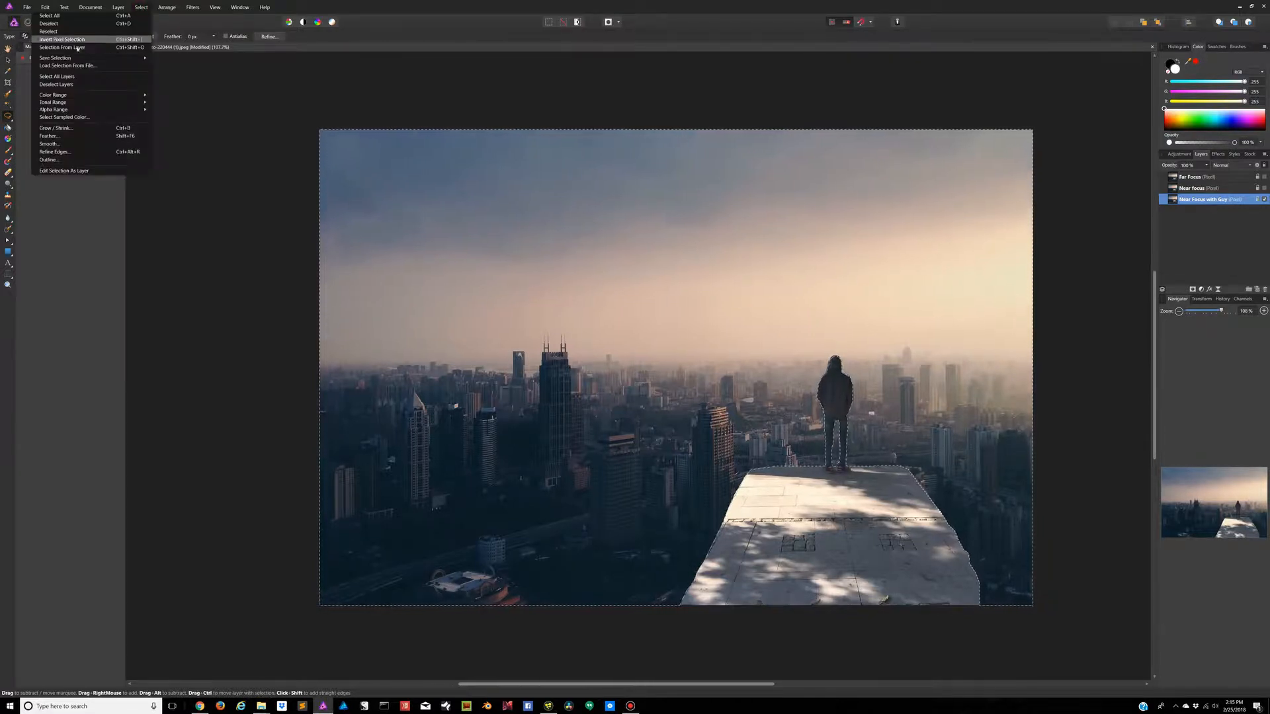
pyautogui.click(50, 136)
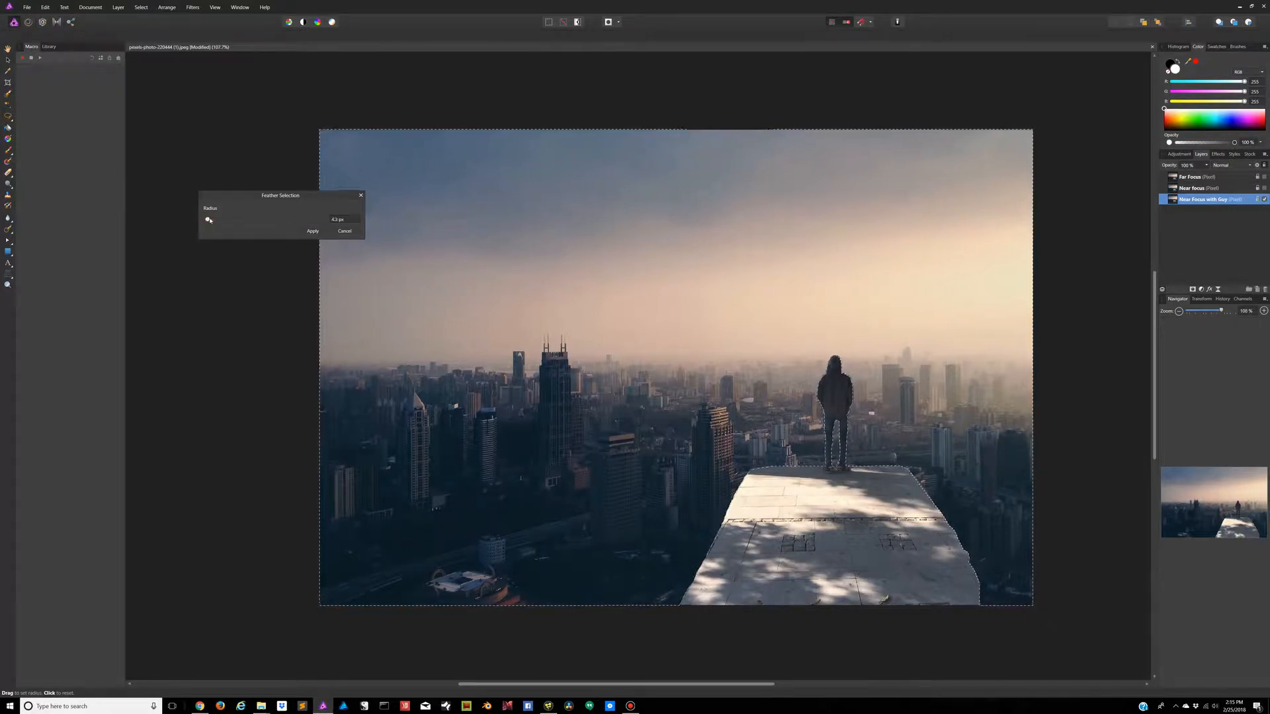
pyautogui.moveTo(207, 220); pyautogui.dragTo(211, 220)
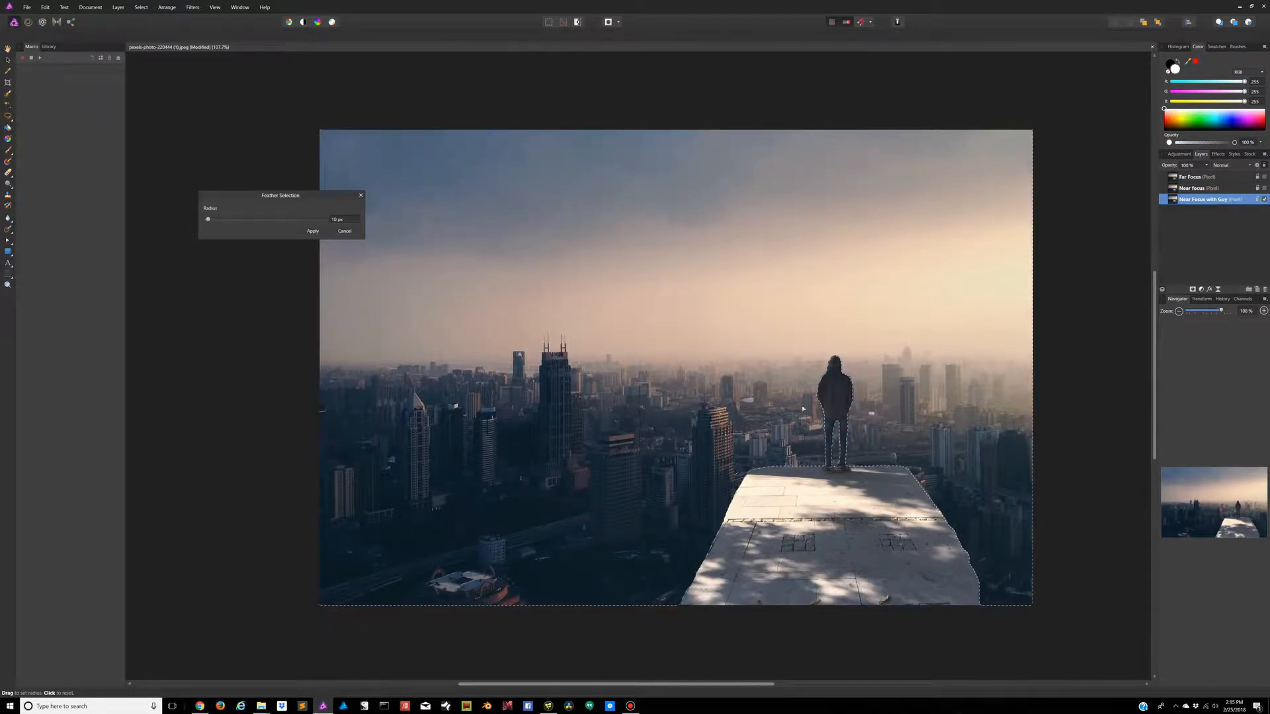
pyautogui.click(313, 232)
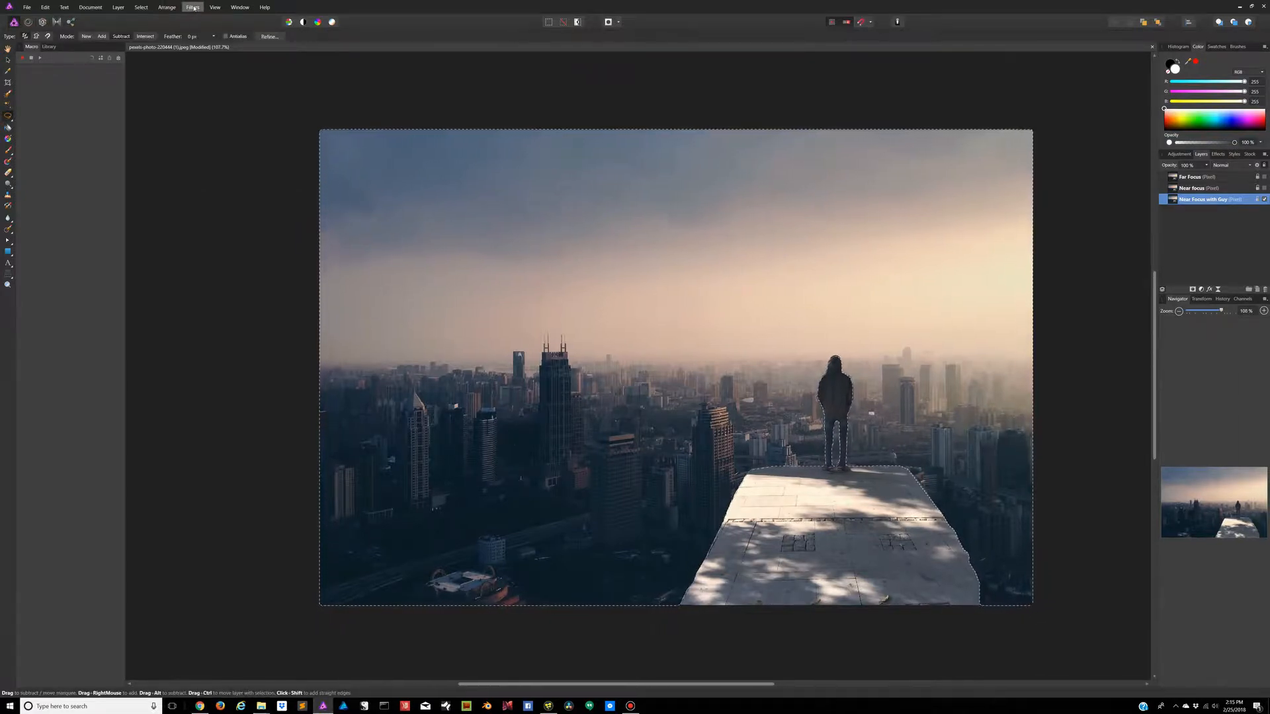
# Apply a Gaussian Blur with the last-used radius to the background on the Near Focus with Guy layer, and clear the selection.
pyautogui.click(193, 8)
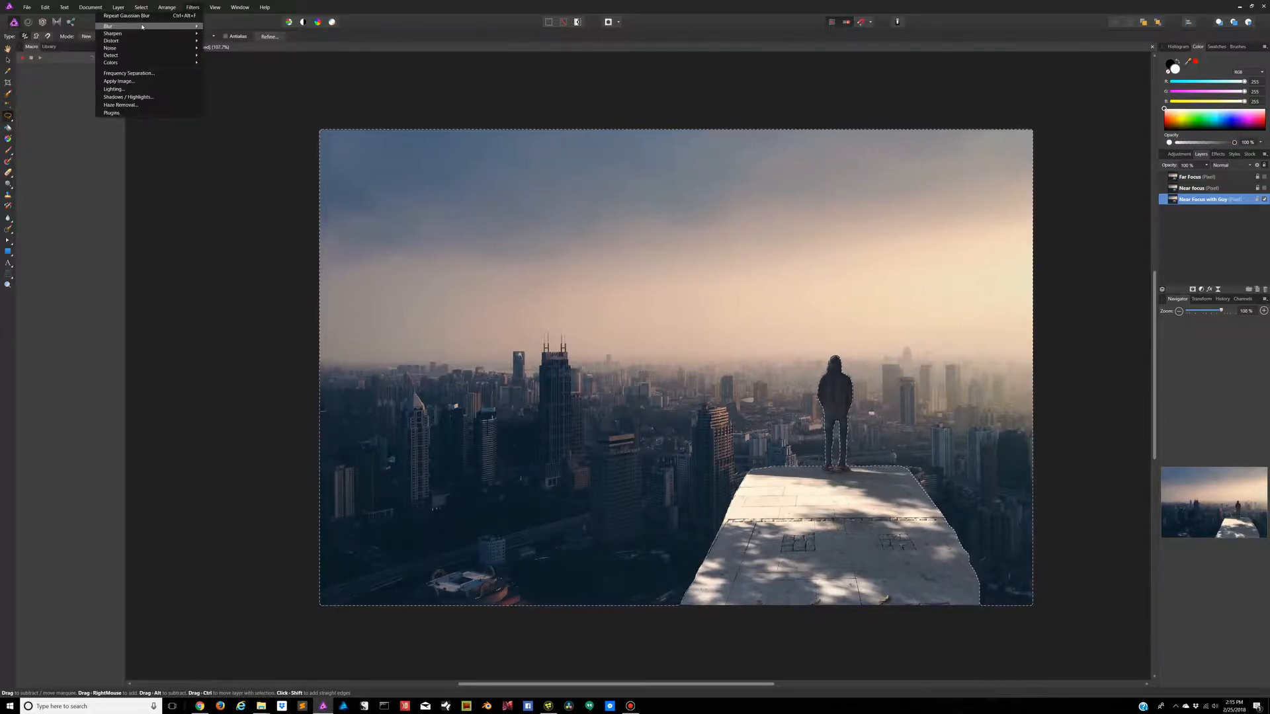
pyautogui.moveTo(142, 25)
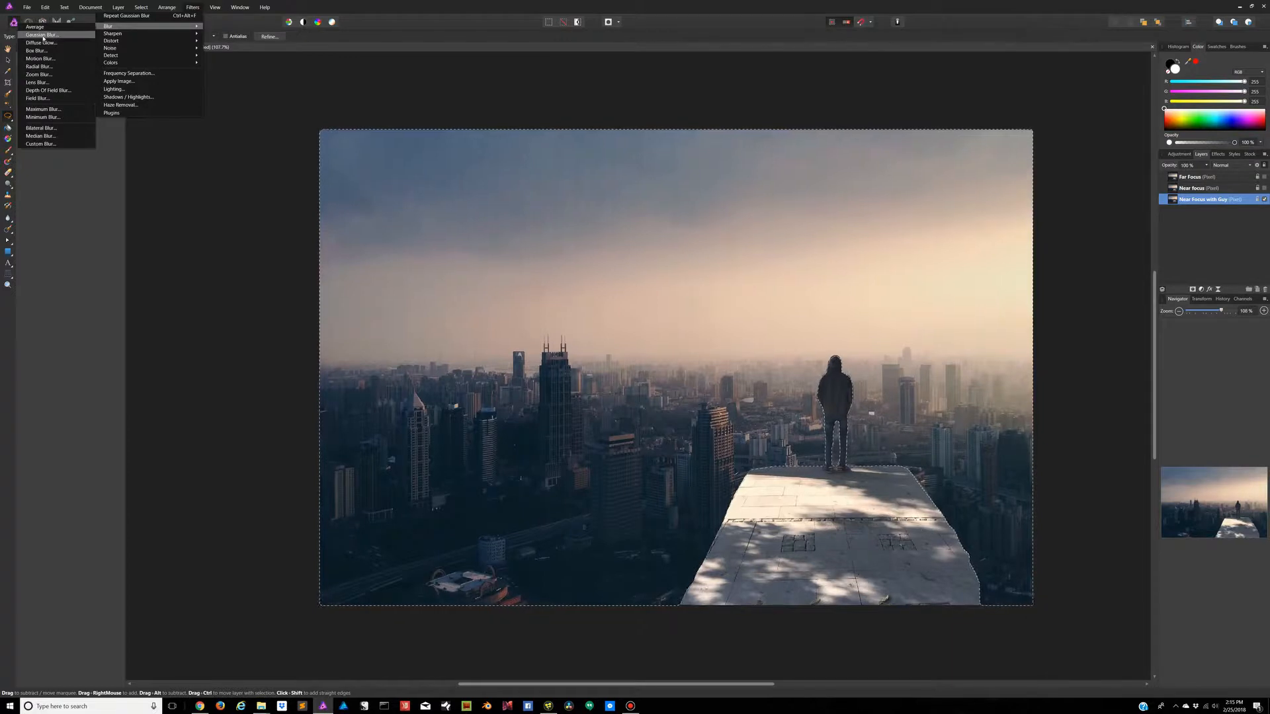
pyautogui.click(43, 35)
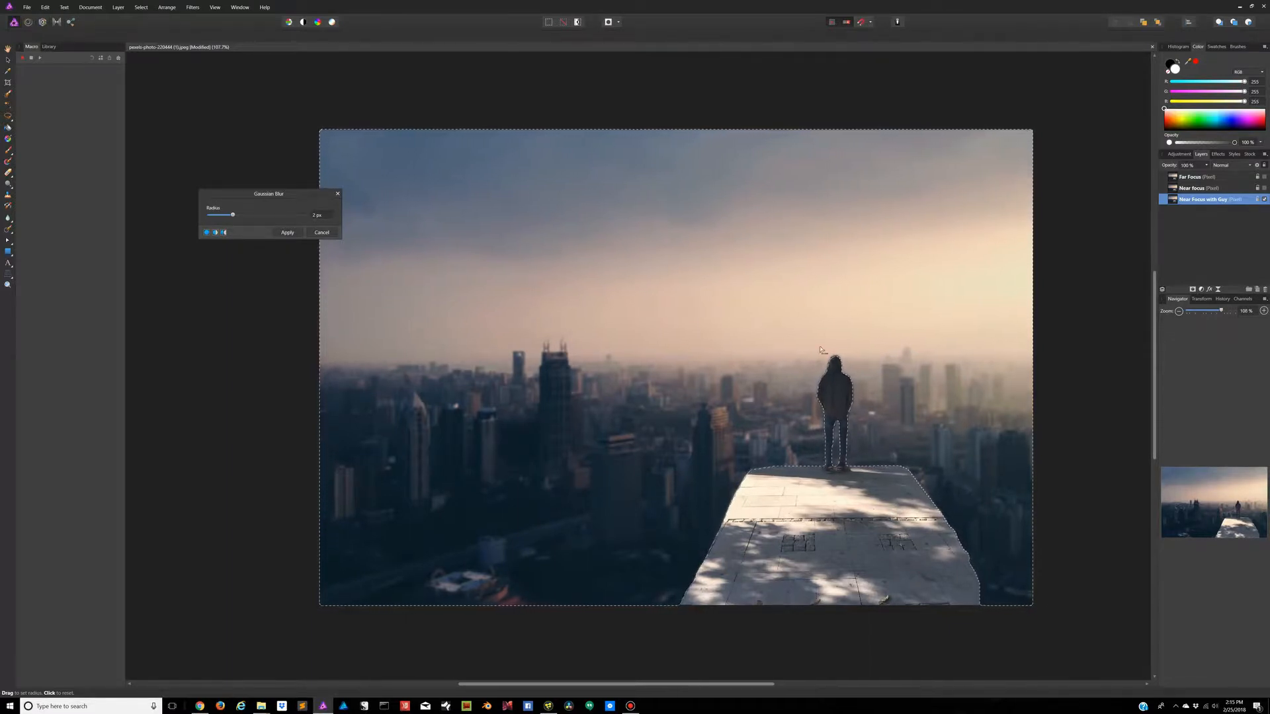
pyautogui.click(292, 232)
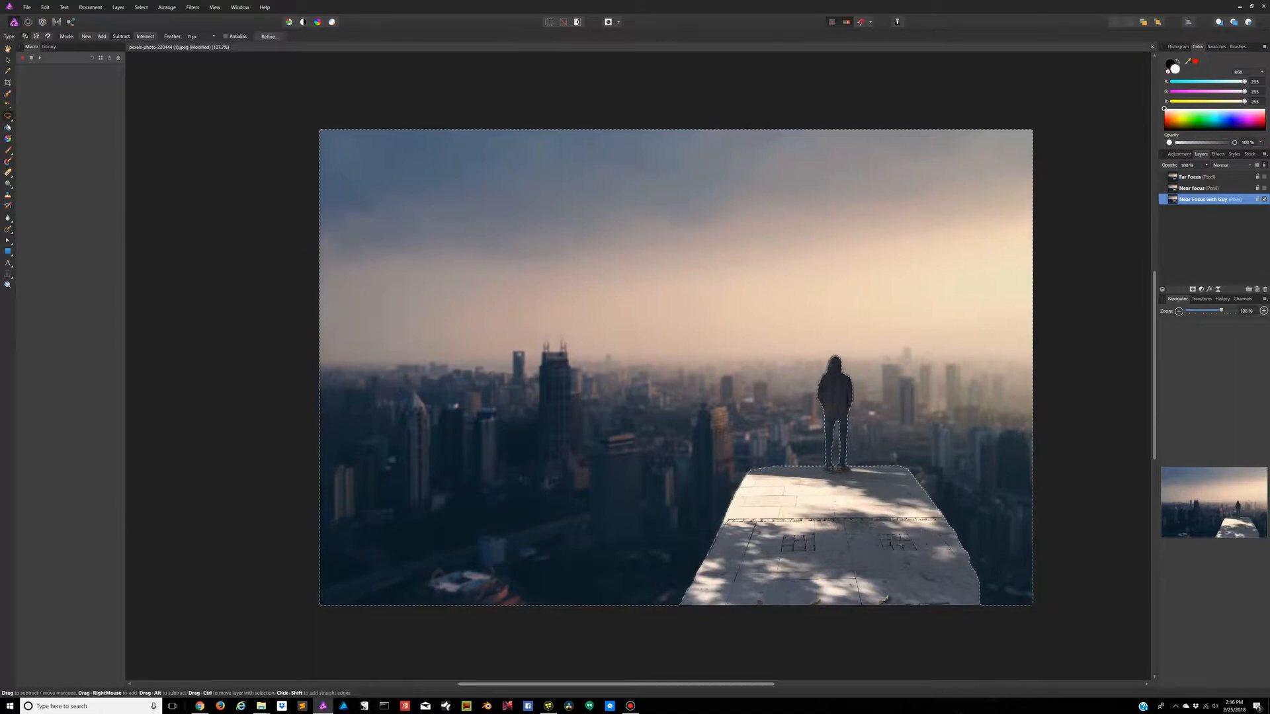
pyautogui.hotkey('ctrl', 'd')
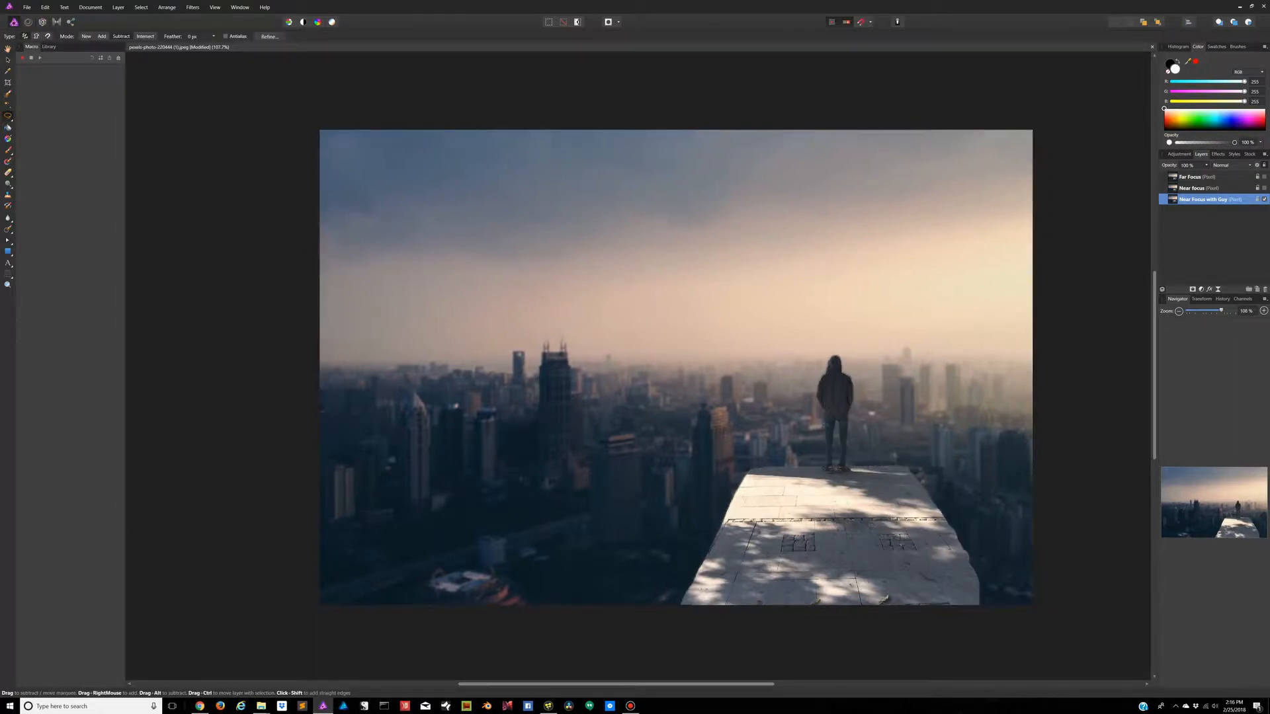
# Show the Near focus and Far Focus layers, and switch Far Focus off to compare the two focus versions.
pyautogui.click(1264, 188)
pyautogui.click(1263, 177)
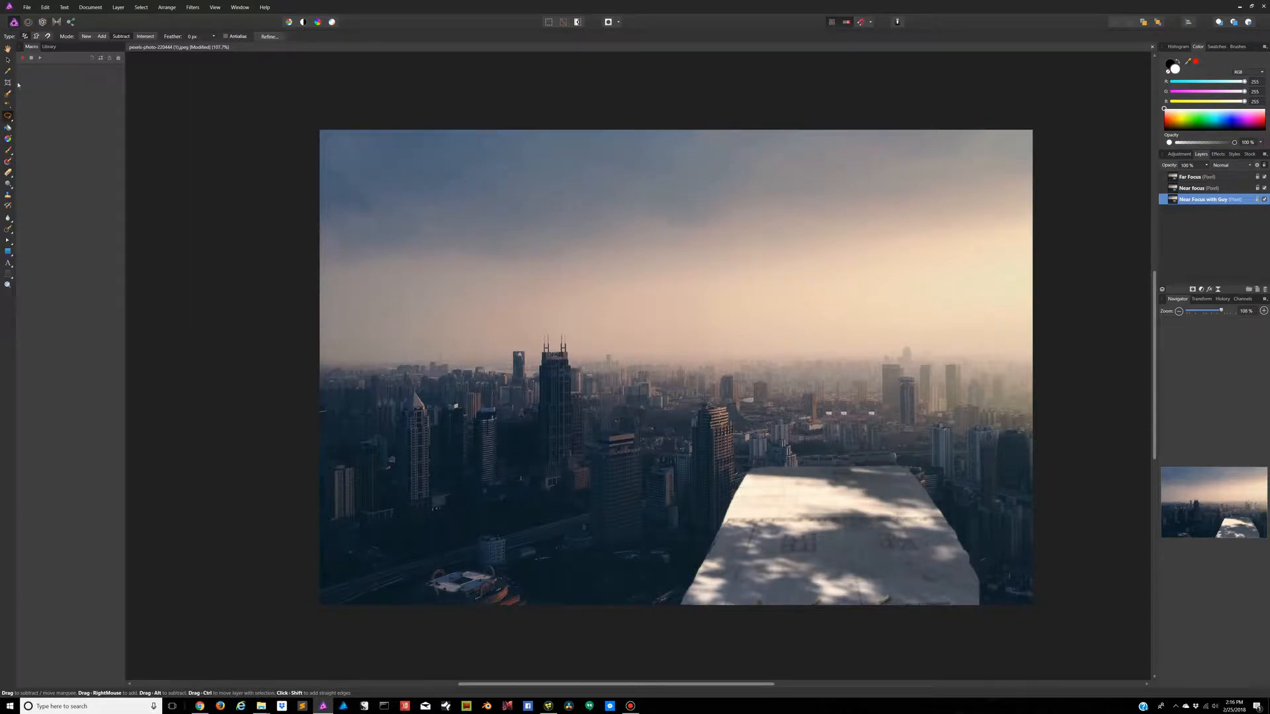
pyautogui.click(7, 60)
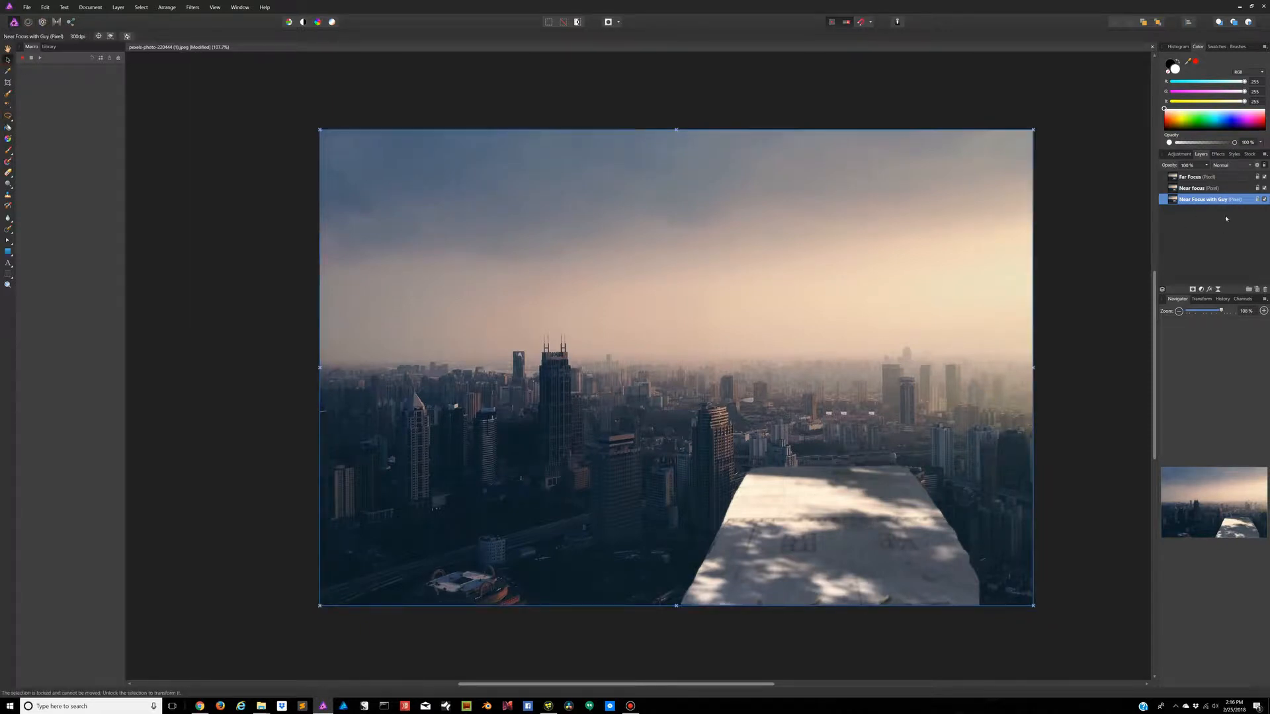
pyautogui.click(1264, 177)
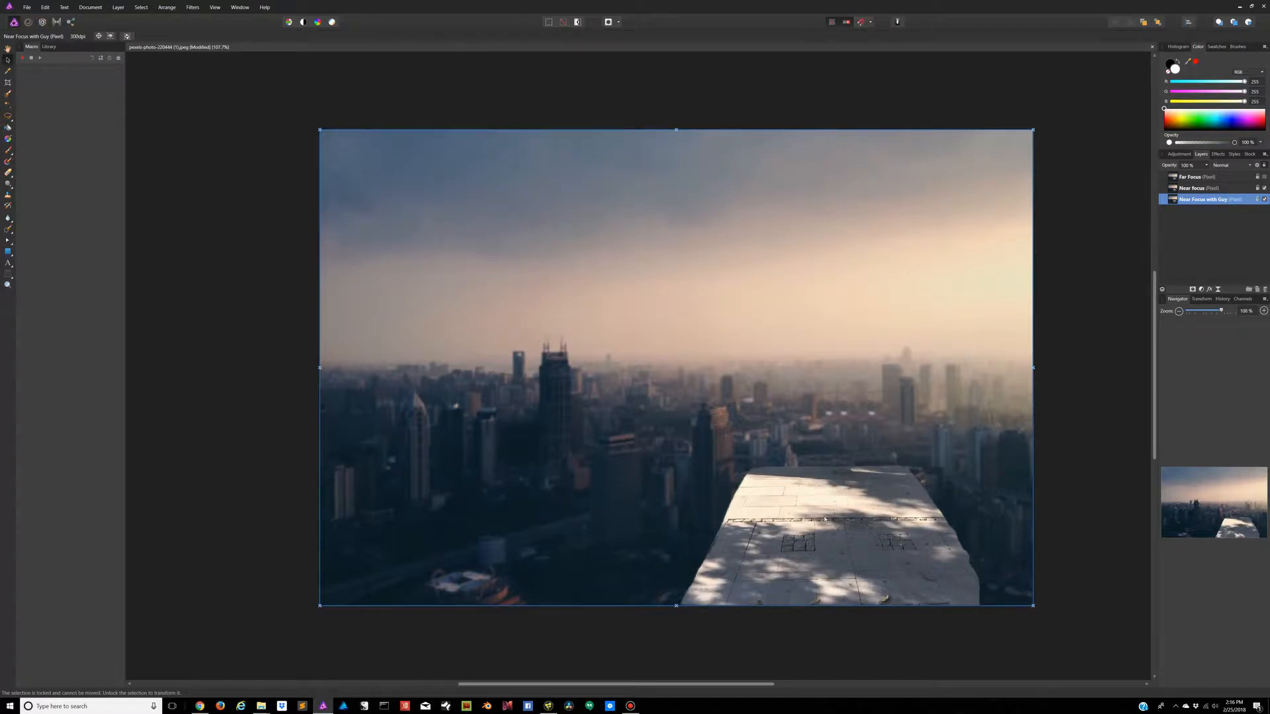
# Hide the Near focus layer to check the version with the man, and show both Near focus and Far Focus again.
pyautogui.click(1263, 188)
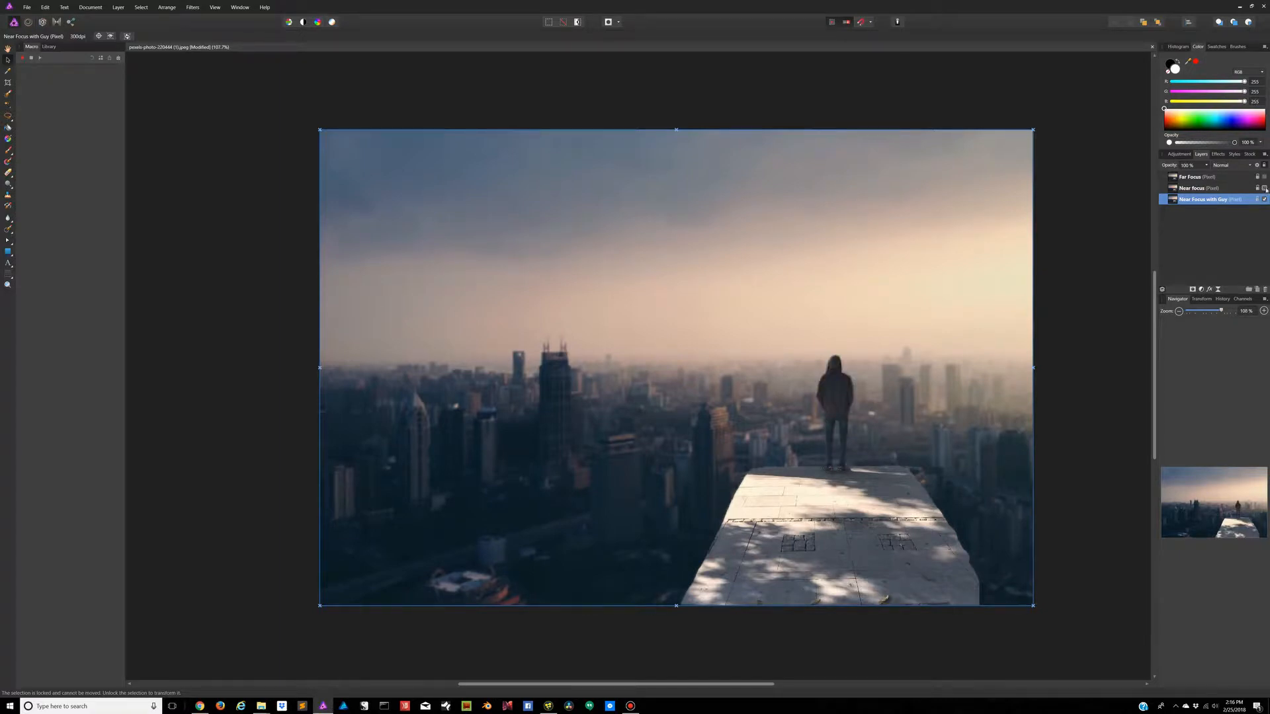
pyautogui.click(1264, 188)
pyautogui.click(1264, 177)
pyautogui.click(1263, 177)
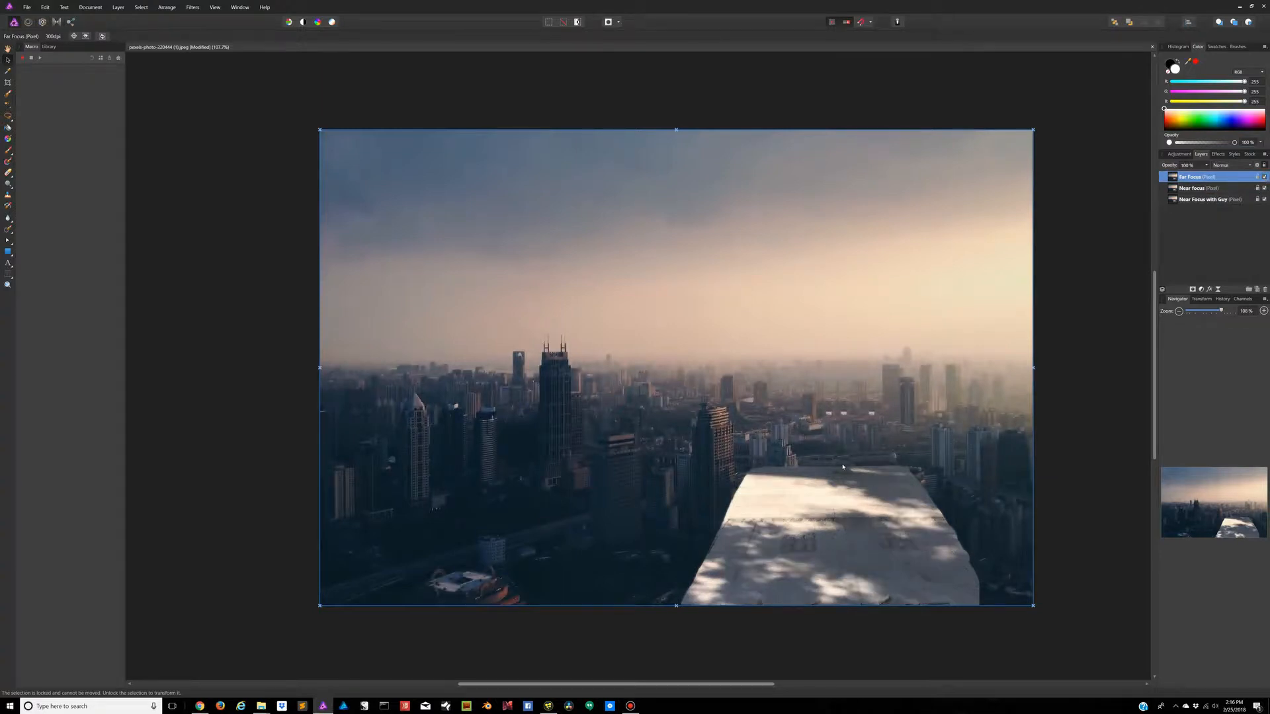
# Export the far-focus version as a high-quality JPEG named pexels-photo-I in the _fusion folder.
pyautogui.hotkey('ctrl', 'alt', 'shift', 'w')
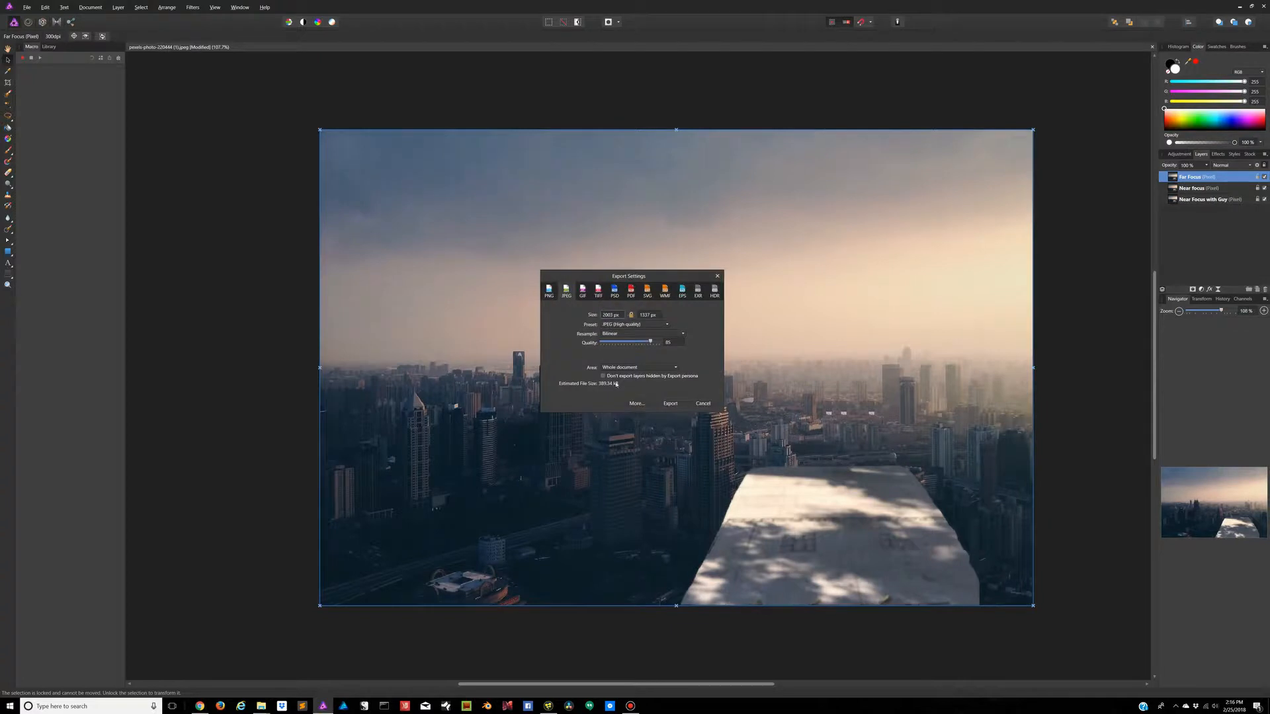
pyautogui.click(671, 404)
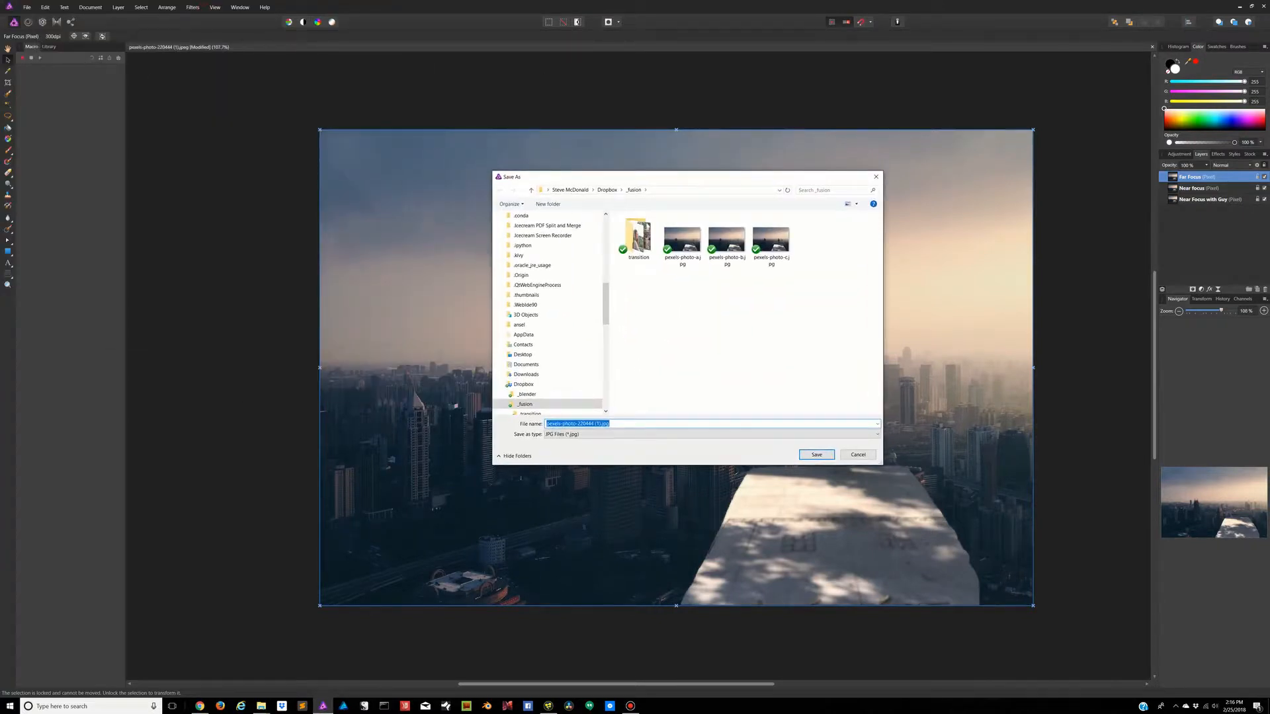
pyautogui.doubleClick(576, 424)
pyautogui.moveTo(578, 424)
pyautogui.mouseDown()
pyautogui.moveTo(626, 424)
pyautogui.moveTo(576, 424)
pyautogui.mouseUp()
pyautogui.click(619, 423)
pyautogui.write('-photo-')
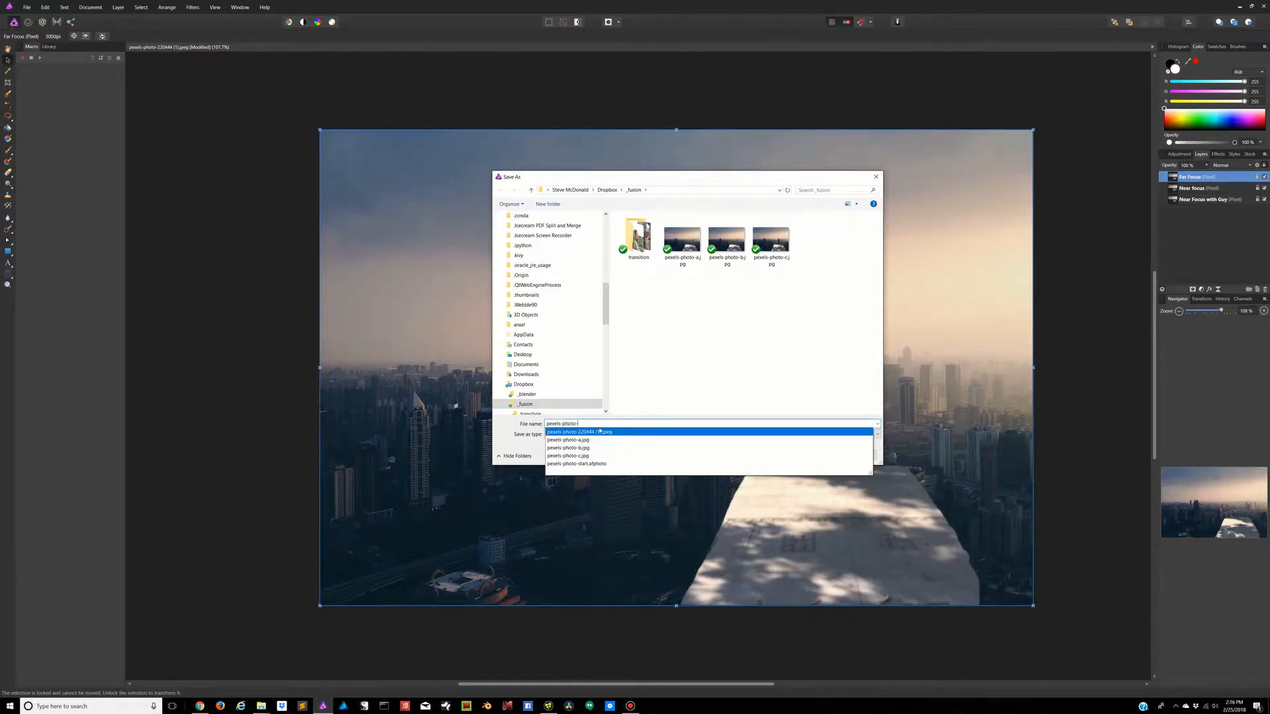
pyautogui.write('1')
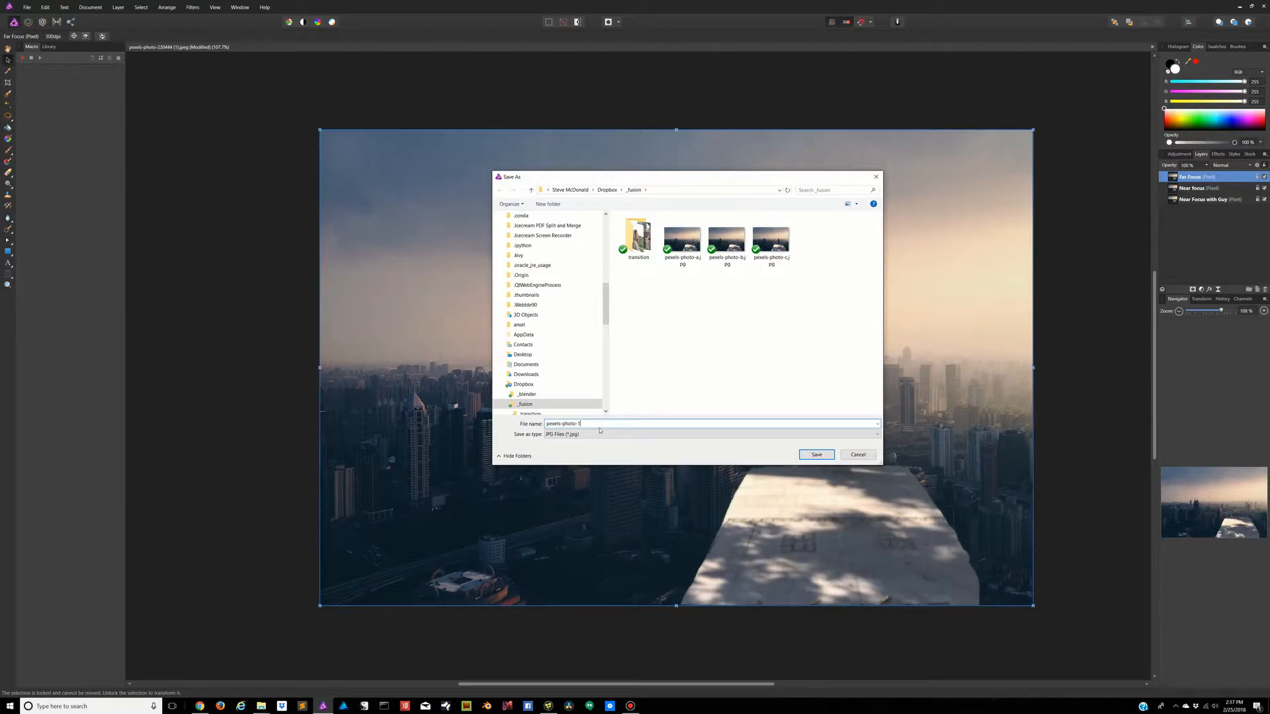
pyautogui.press('BackSpace')
pyautogui.click(818, 455)
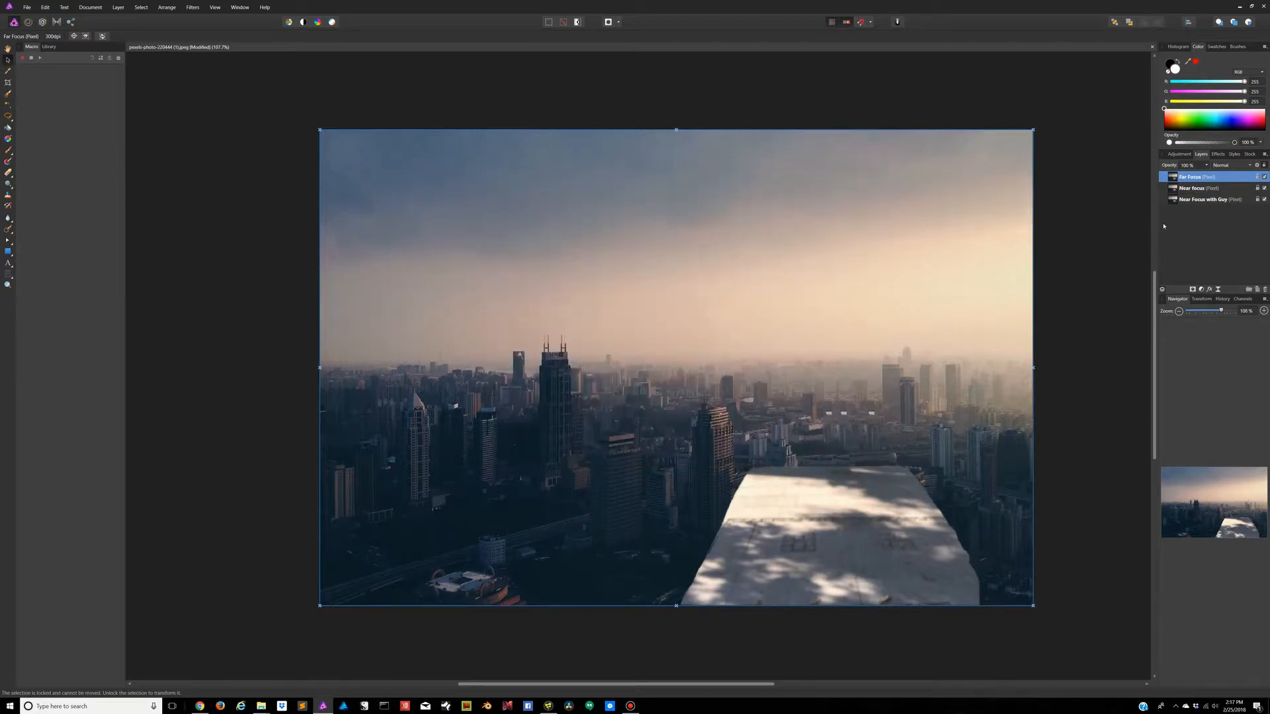
# Hide the Far Focus layer and export the near-focus version as a high-quality JPEG named pexels-photo-II in the _fusion folder.
pyautogui.click(1264, 177)
pyautogui.hotkey('ctrl', 'alt', 'shift', 'w')
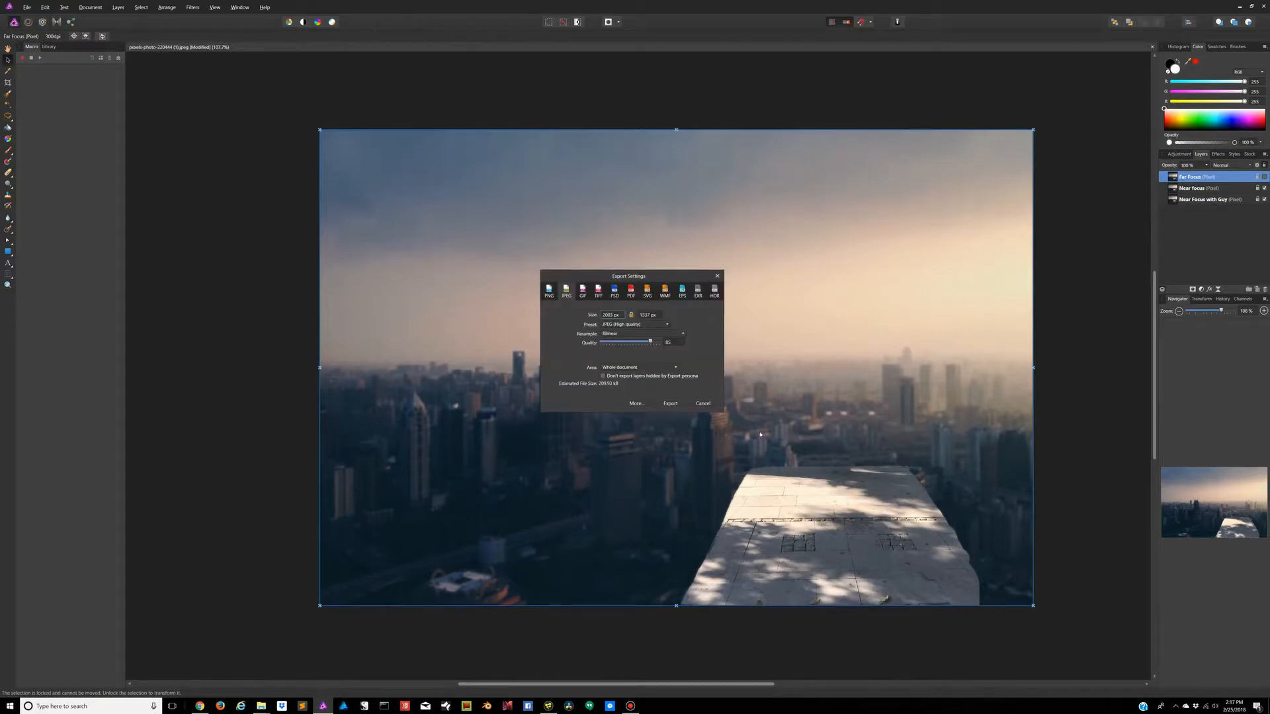
pyautogui.click(669, 404)
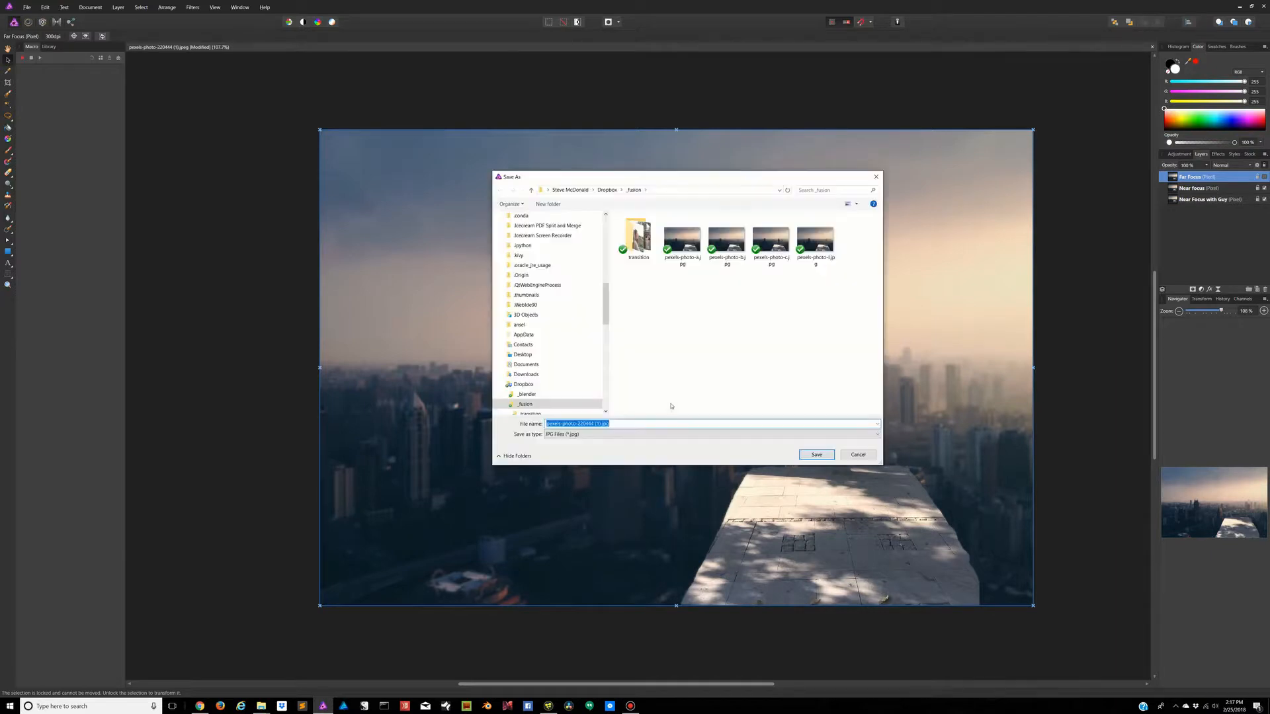
pyautogui.moveTo(619, 423); pyautogui.dragTo(583, 423)
pyautogui.write('ll')
pyautogui.click(818, 455)
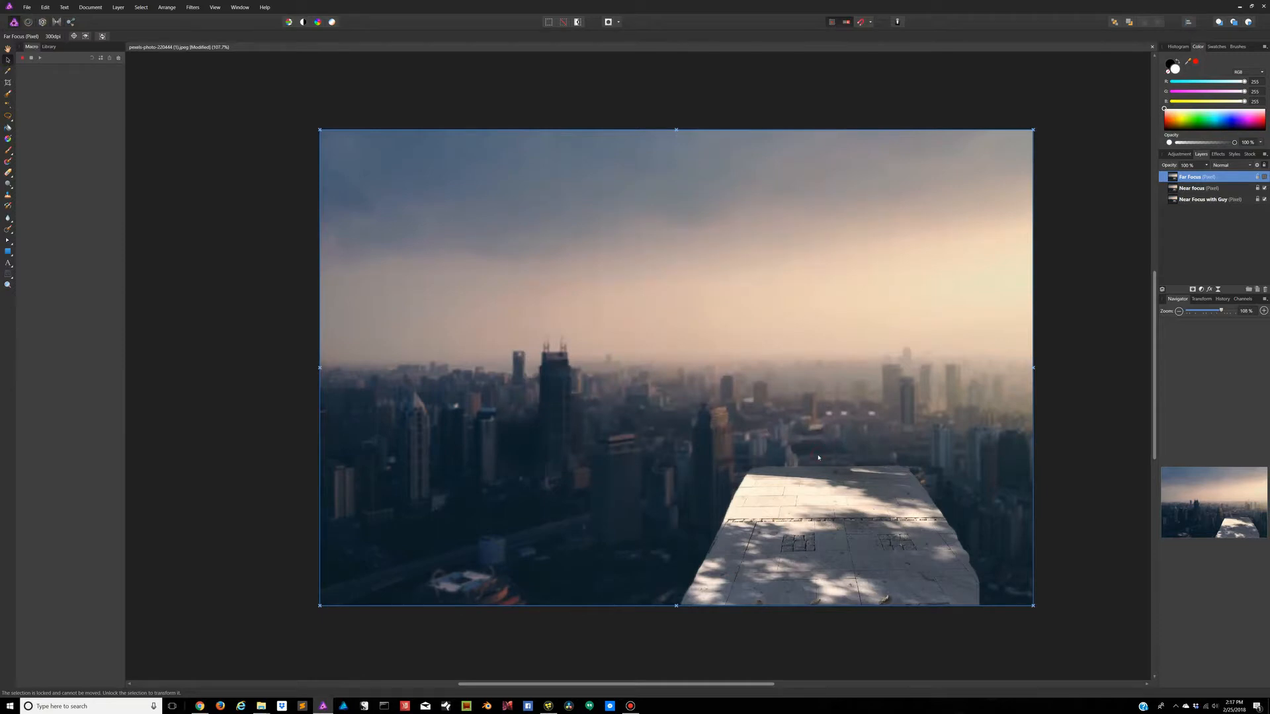
# Hide the Near focus layer and export the version with the man as a high-quality JPEG named pexels-photo-III in the _fusion folder.
pyautogui.click(1264, 188)
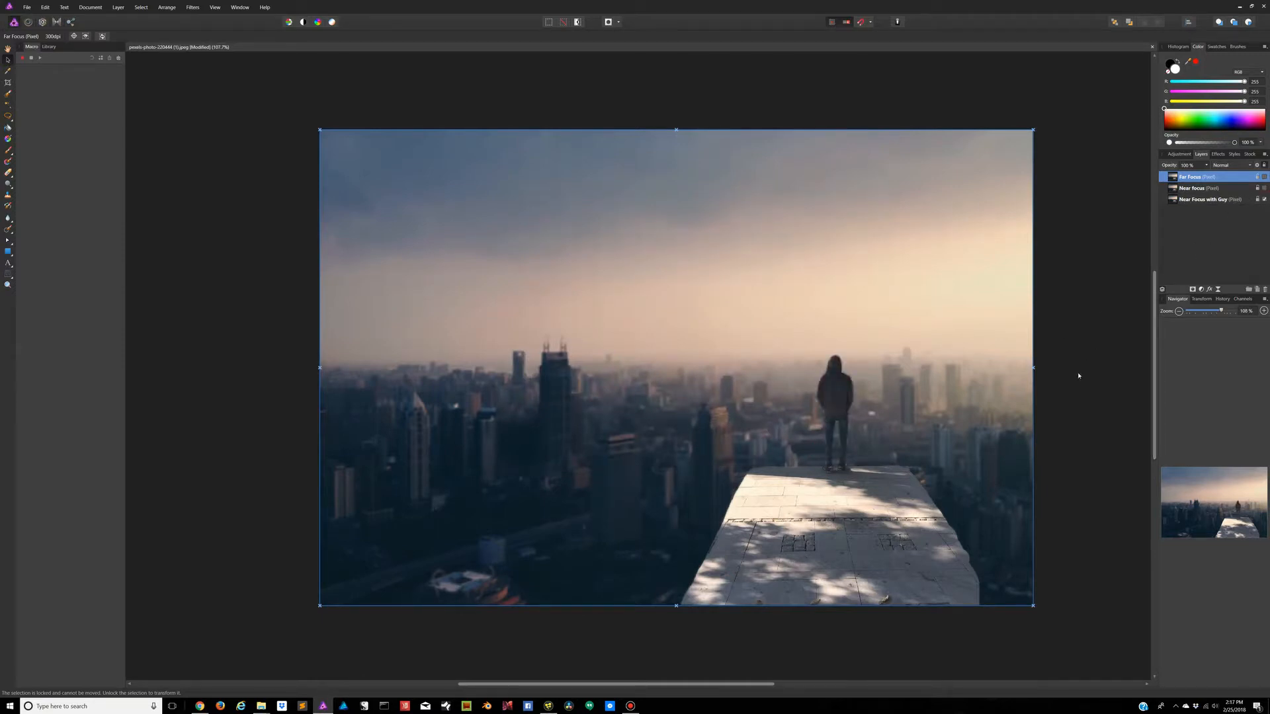
pyautogui.hotkey('ctrl', 'alt', 'shift', 's')
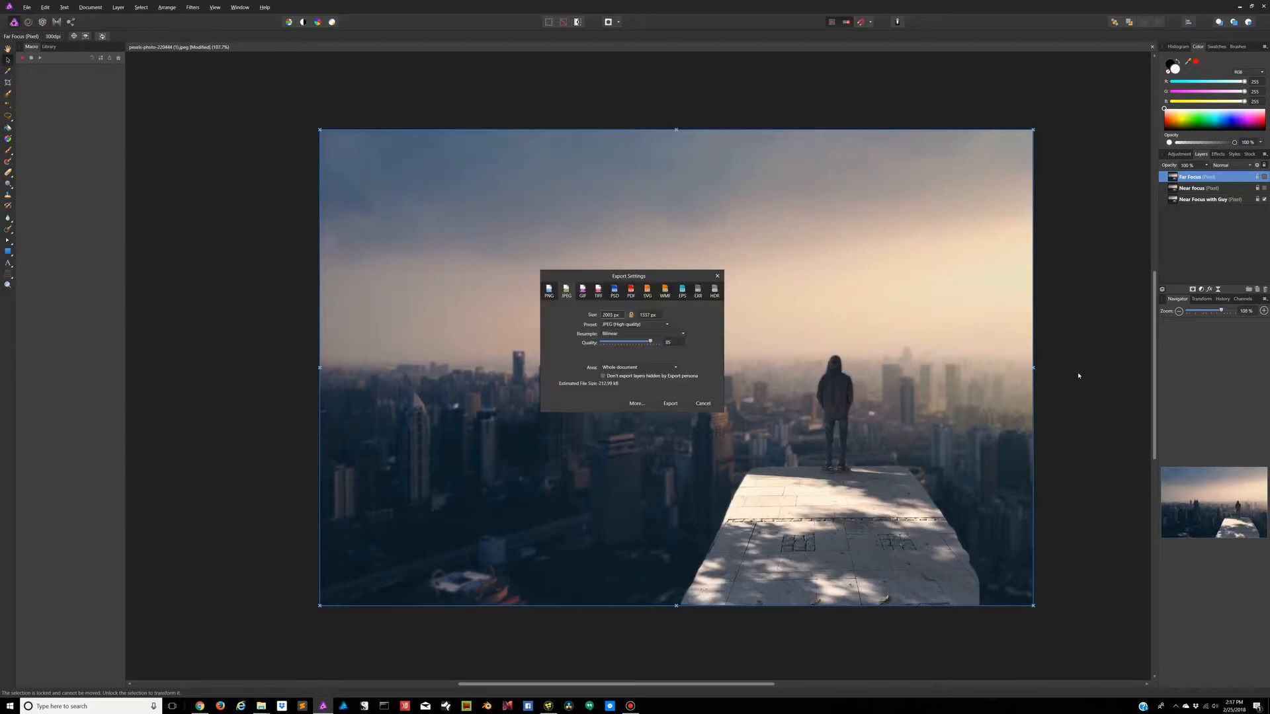
pyautogui.click(670, 404)
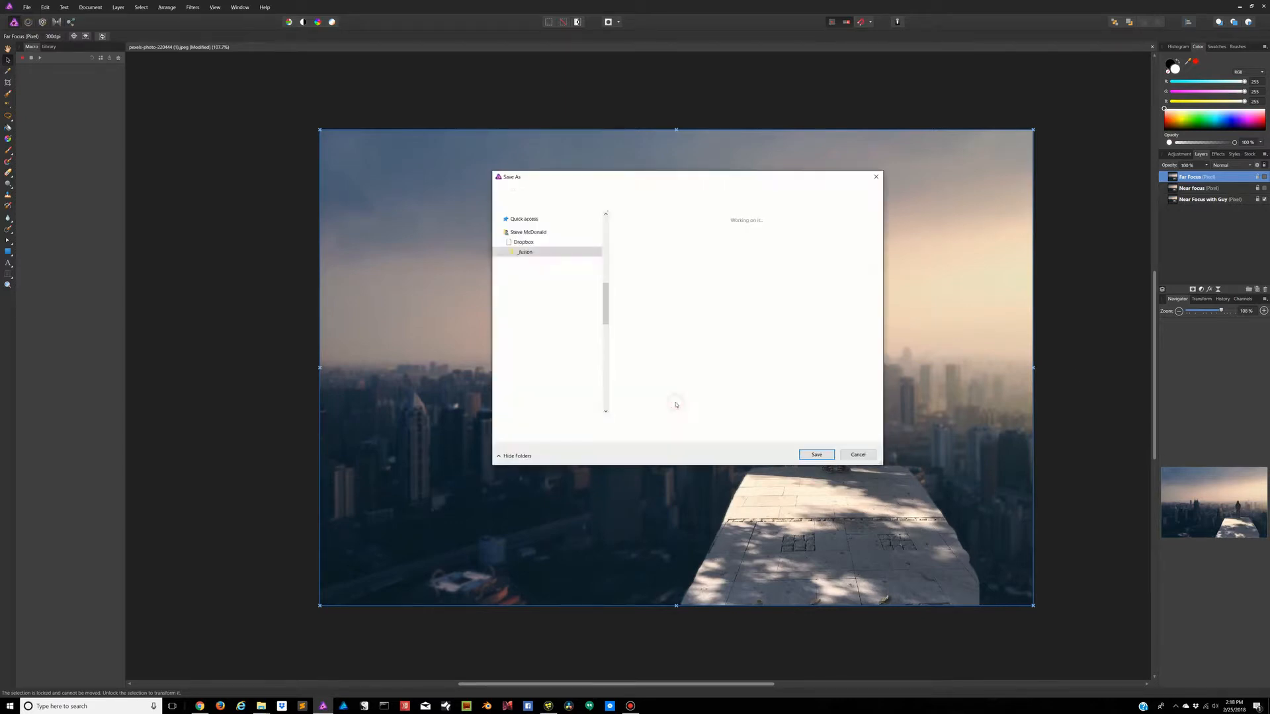
pyautogui.moveTo(611, 424); pyautogui.dragTo(576, 424)
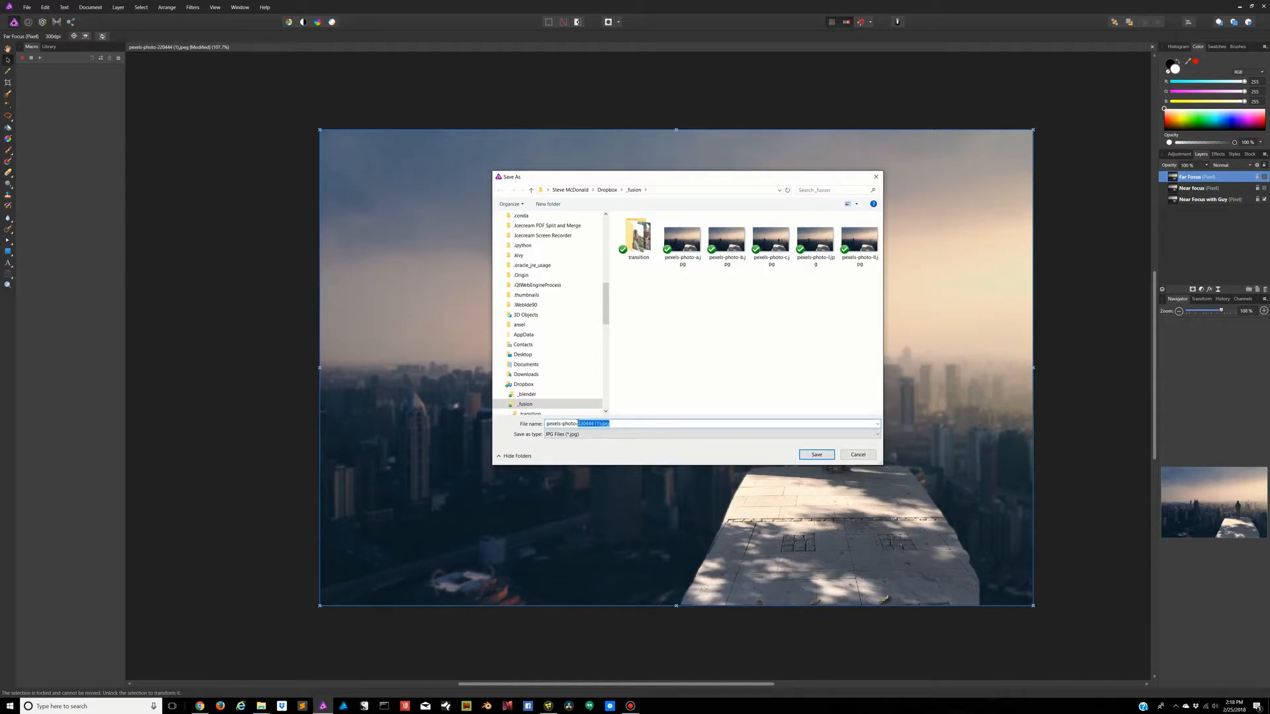
pyautogui.write('lll')
pyautogui.click(817, 455)
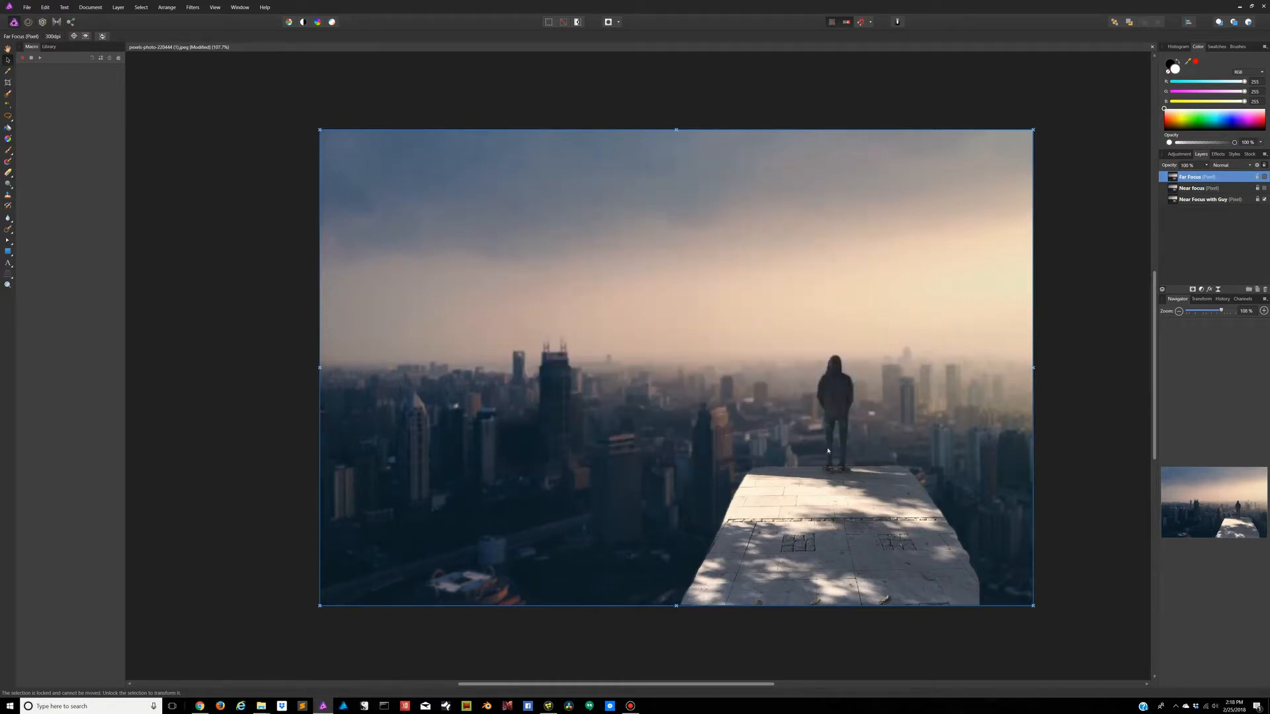
# Switch to the portal composition in Fusion, return to its first frame, and play the portal animation until the man is revealed.
pyautogui.click(1239, 6)
pyautogui.click(1234, 5)
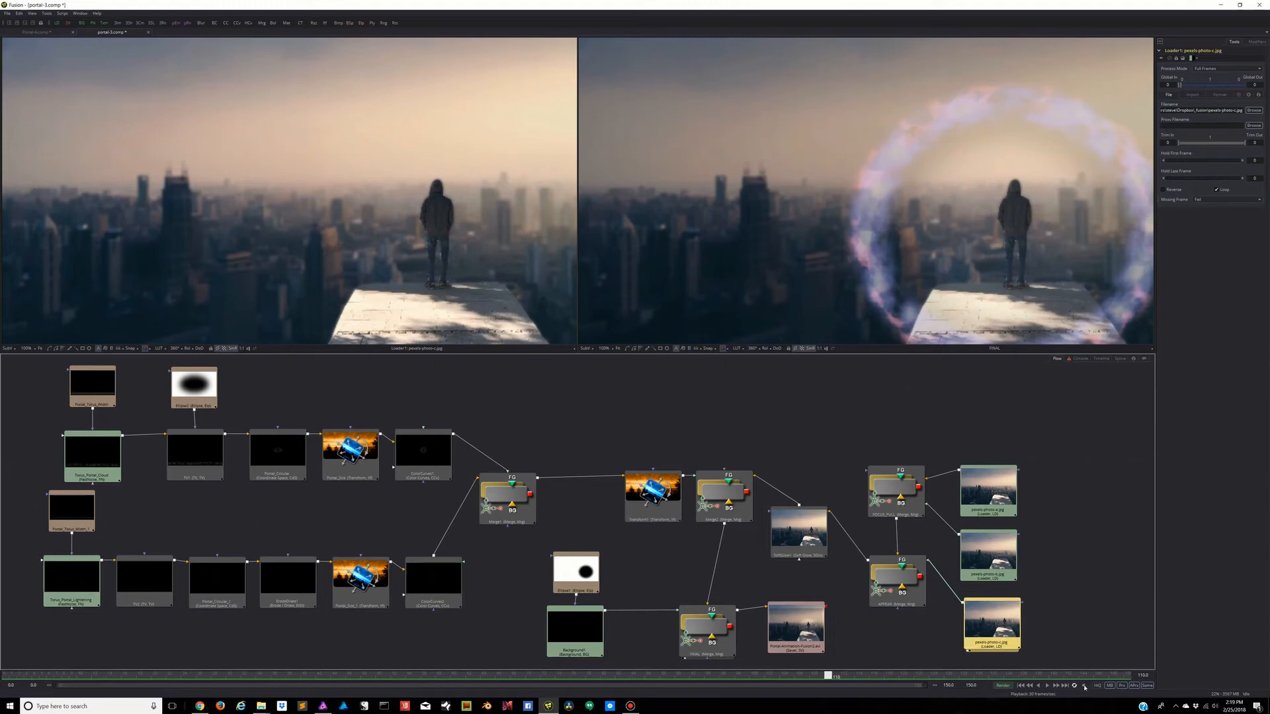
pyautogui.click(1084, 687)
pyautogui.click(1019, 686)
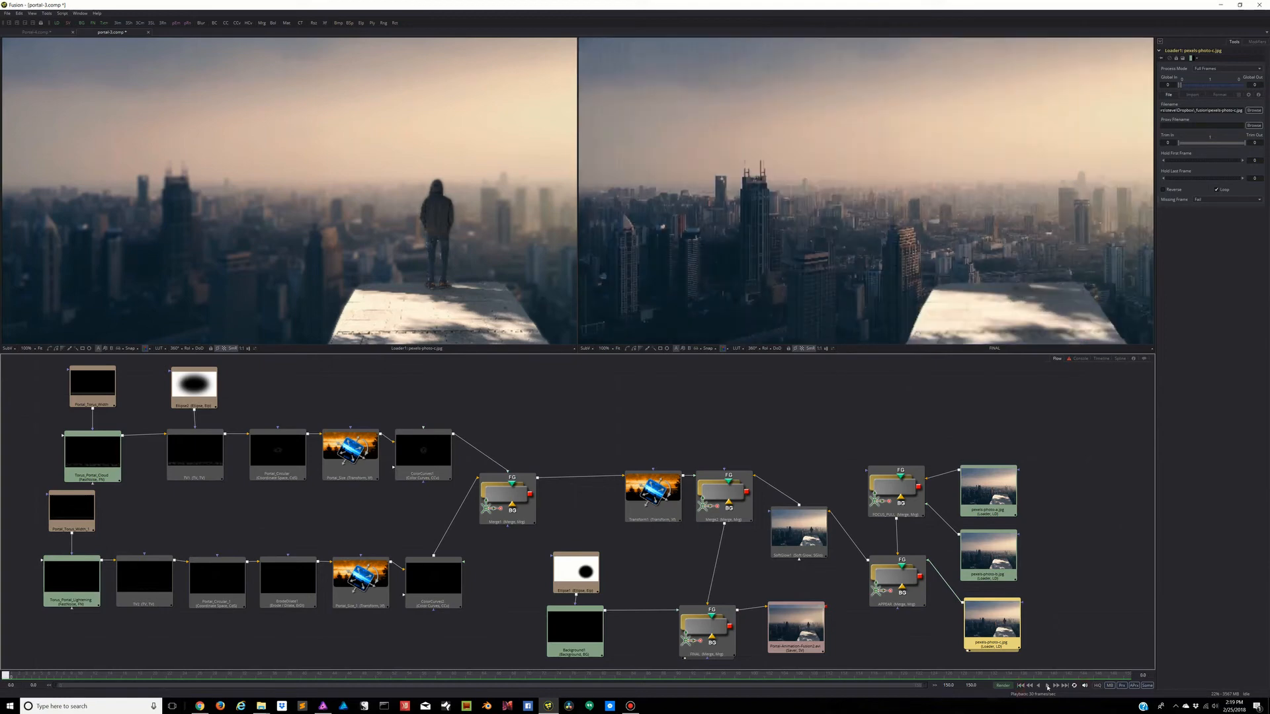
pyautogui.click(1047, 687)
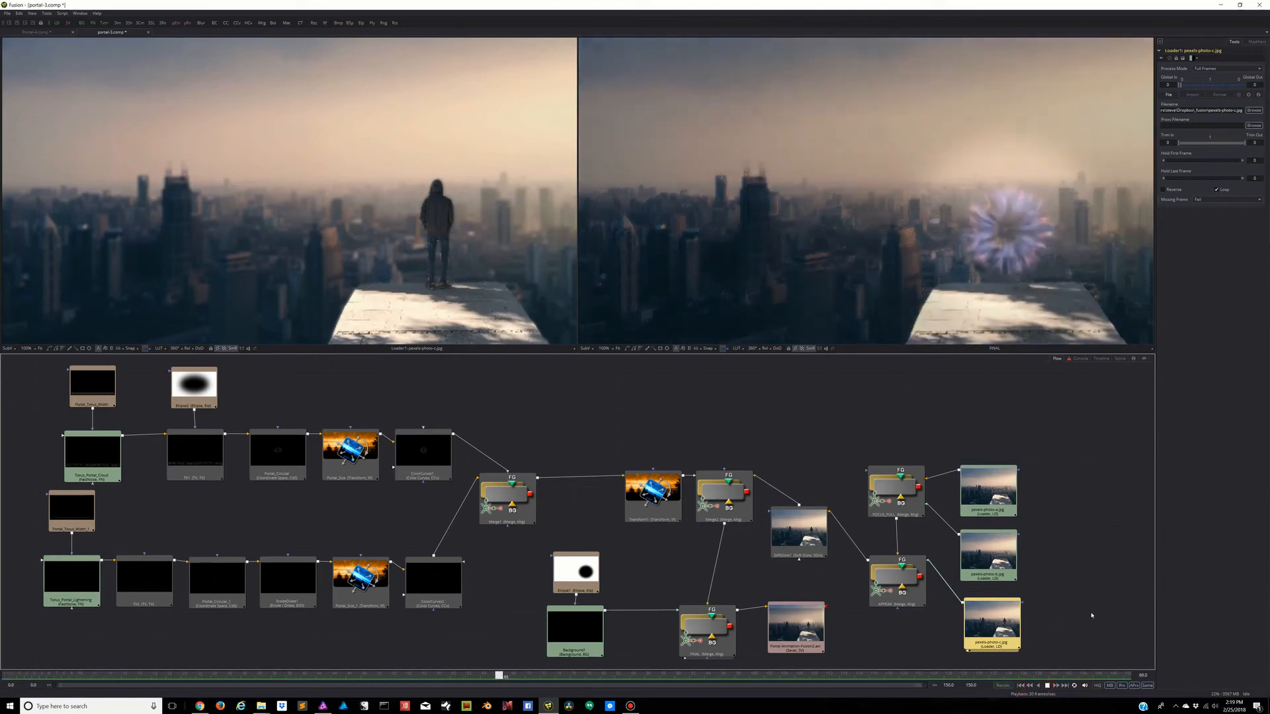
pyautogui.click(1047, 687)
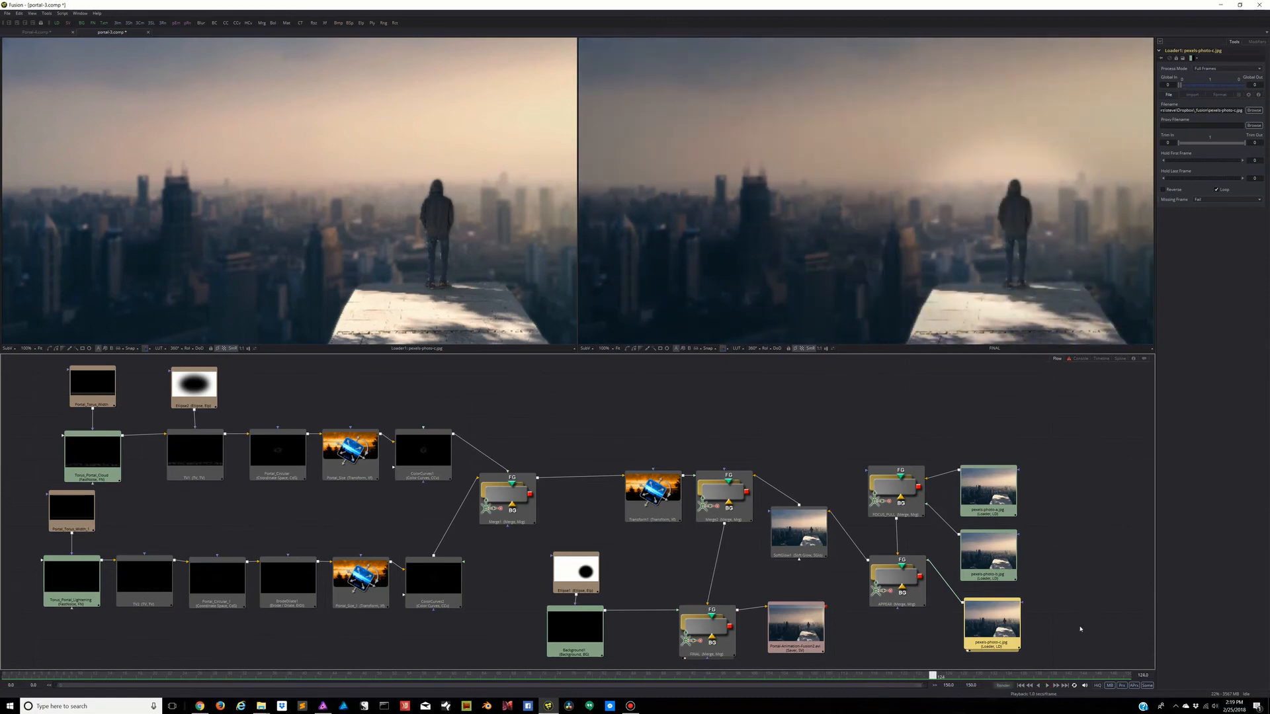